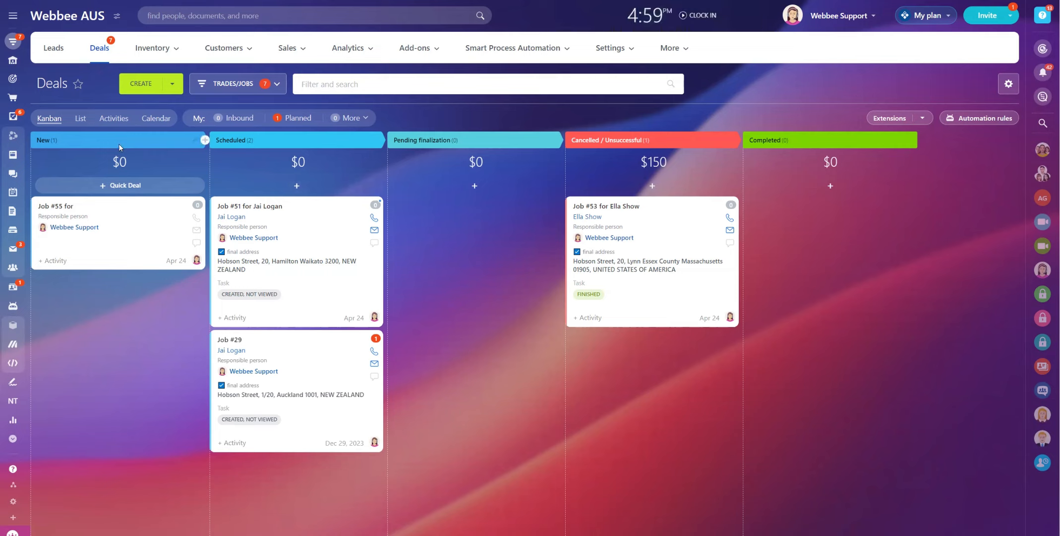
Create a new deal with job category Standard and job type Job
left_click(139, 85)
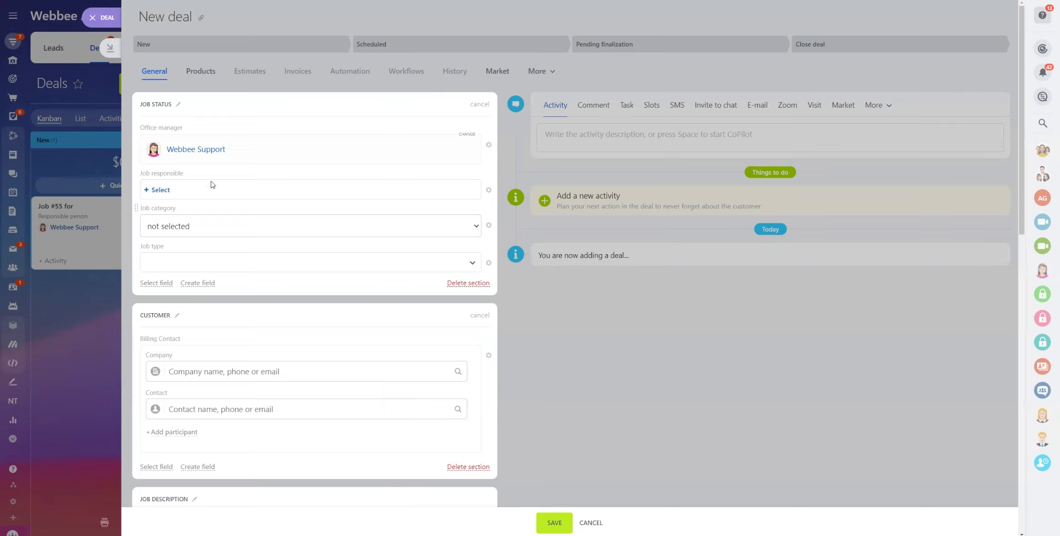
left_click(180, 229)
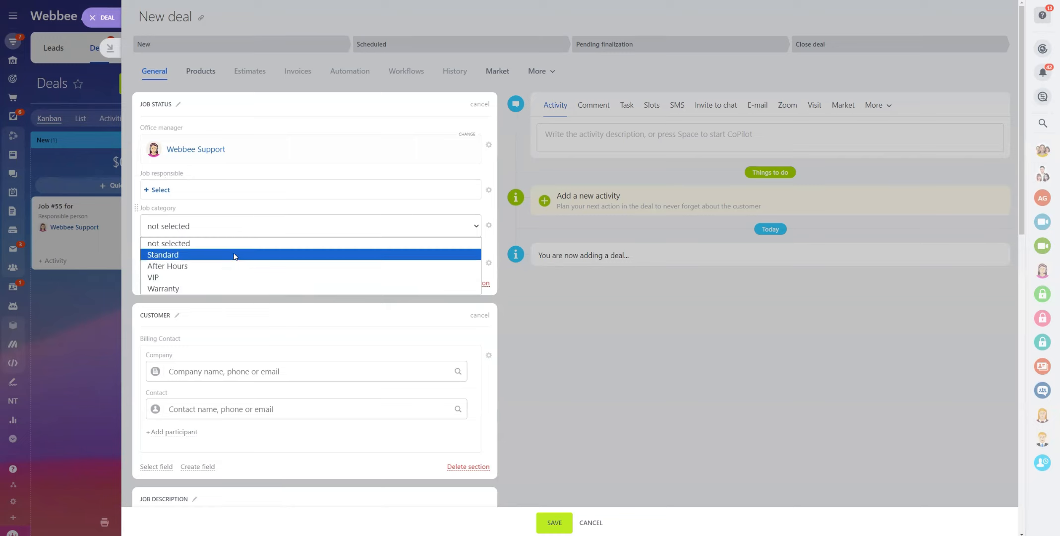
left_click(179, 256)
left_click(191, 266)
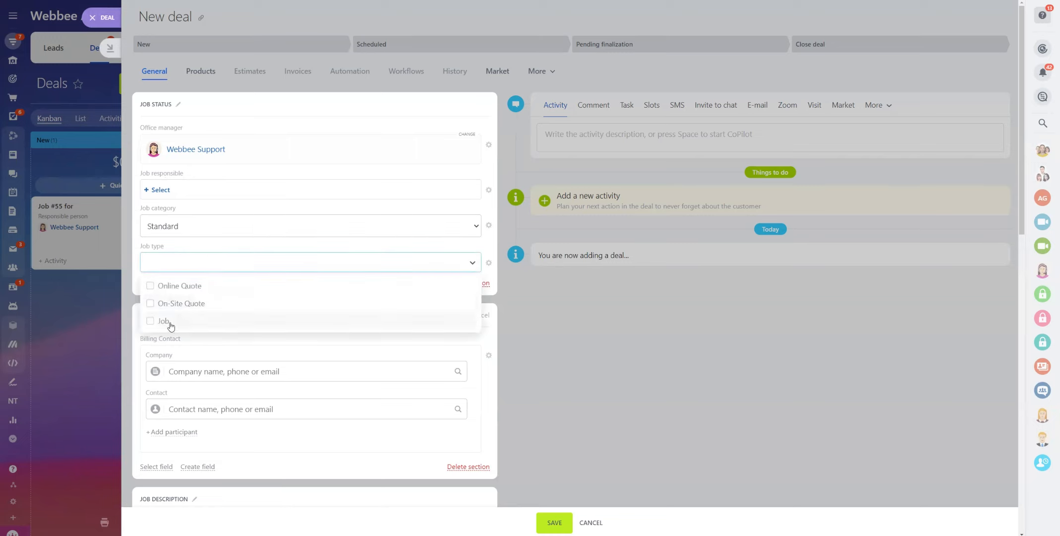
left_click(150, 321)
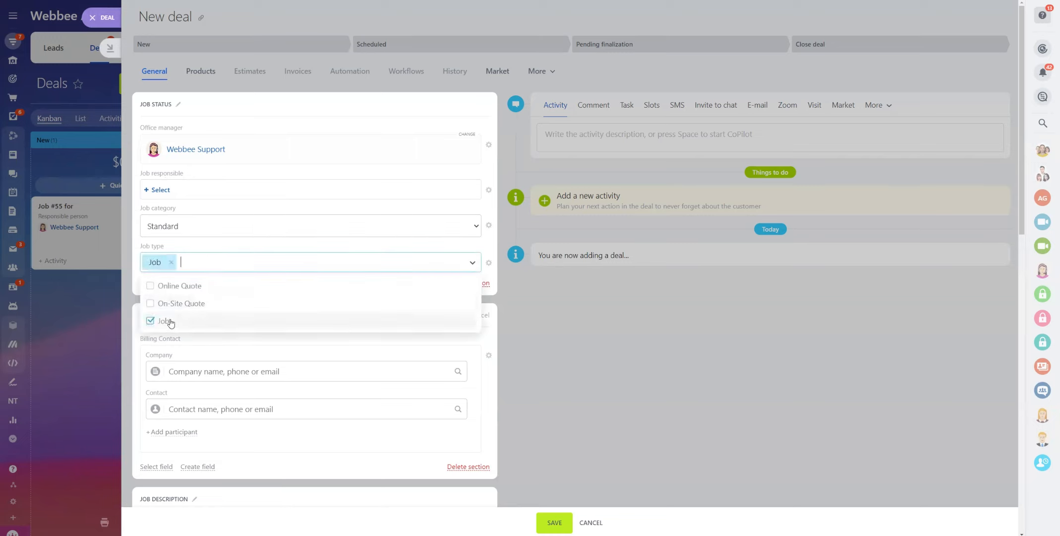
Search the Contact field by the client's e-mail and attach the existing client as billing contact
left_click(202, 408)
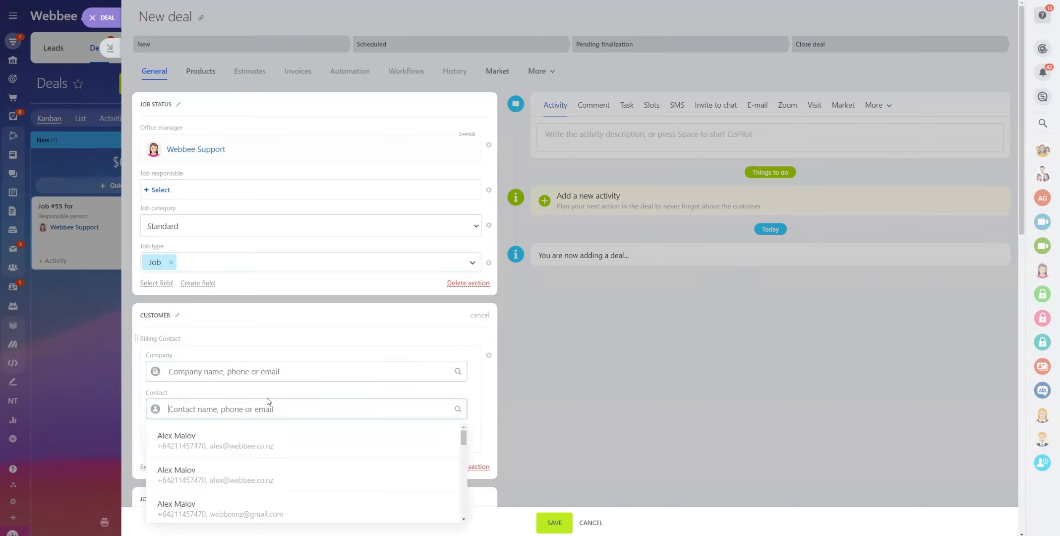
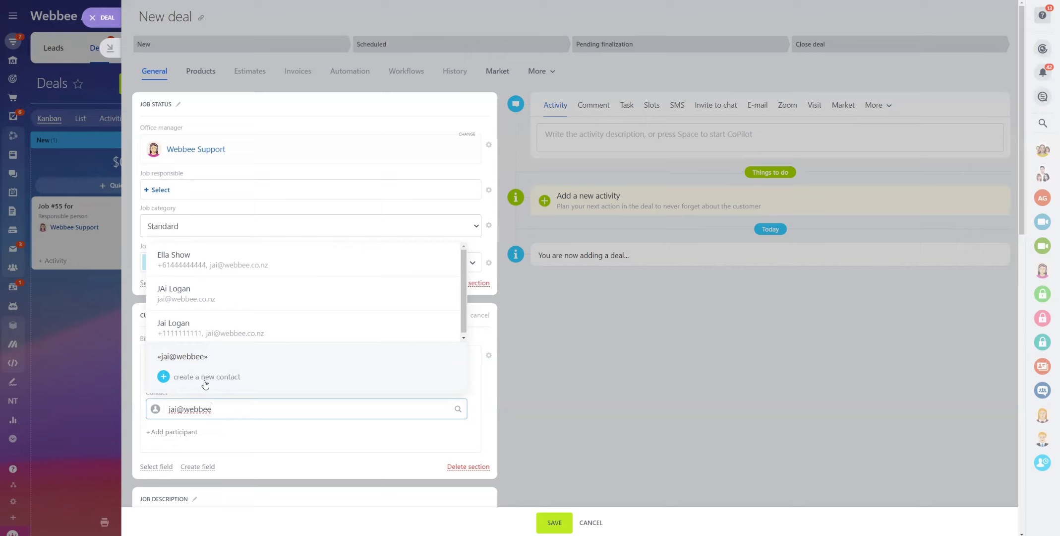
left_click(241, 265)
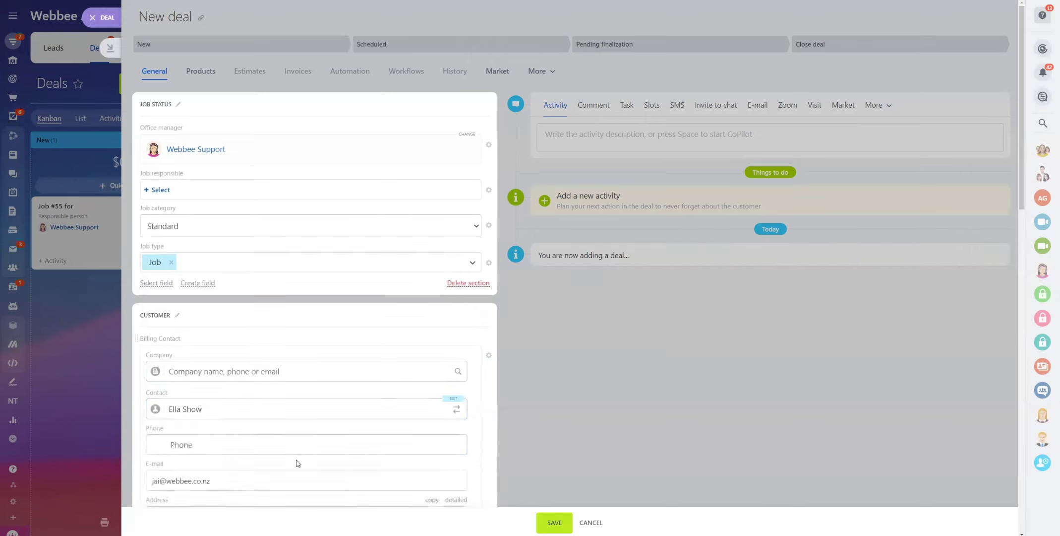
scroll(246, 491, "down", 5)
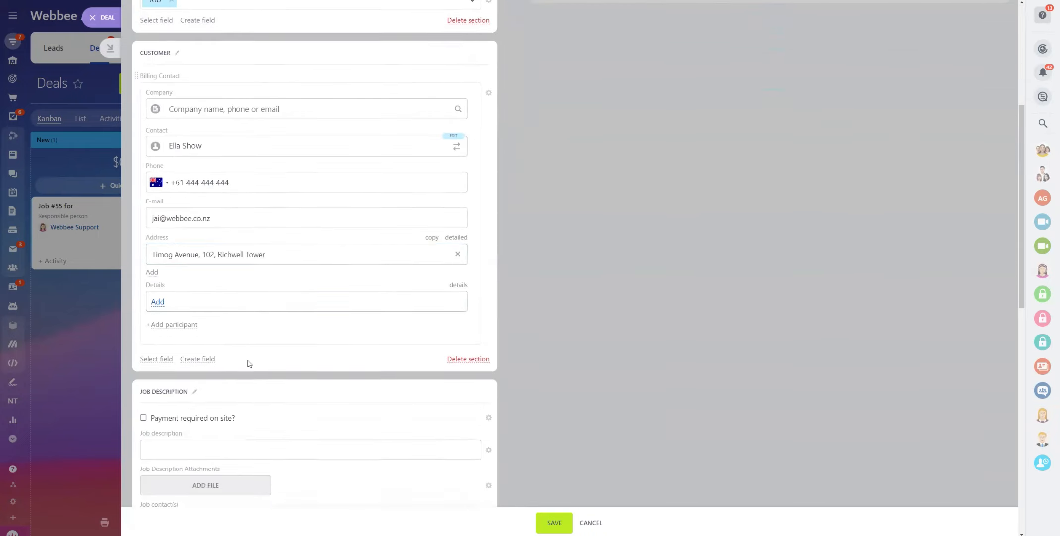
scroll(230, 325, "down", 3)
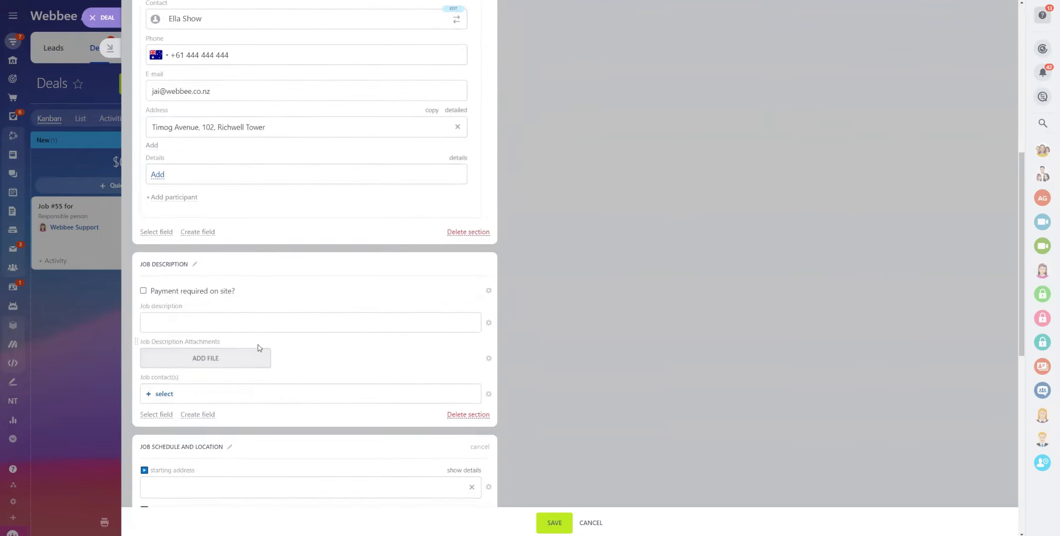
Require payment on site and describe the job as 'Trim the grass in front of the house'
left_click(144, 290)
left_click(184, 326)
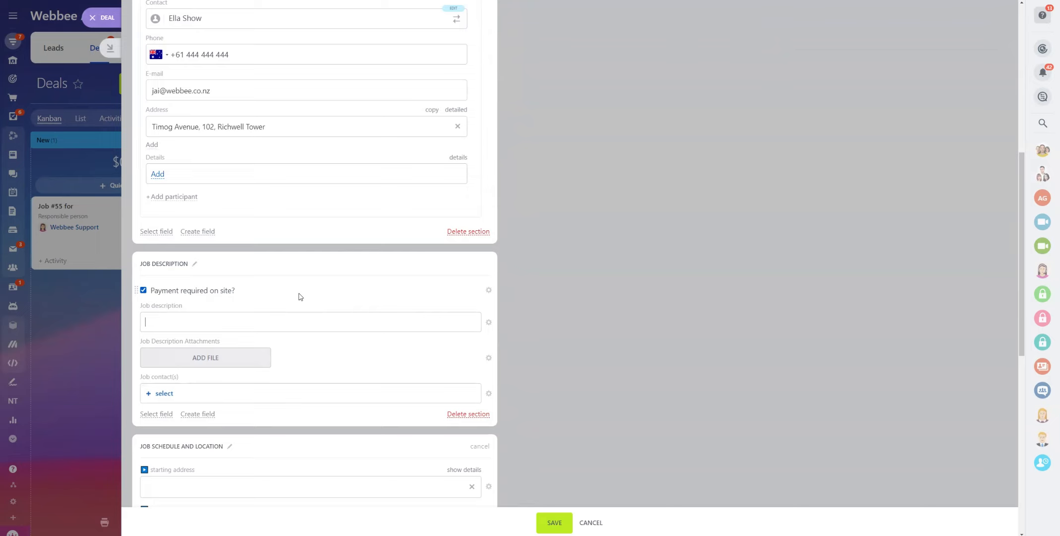
type("N")
type("rim the gras")
type("s i")
type("n fron")
type("t of the house")
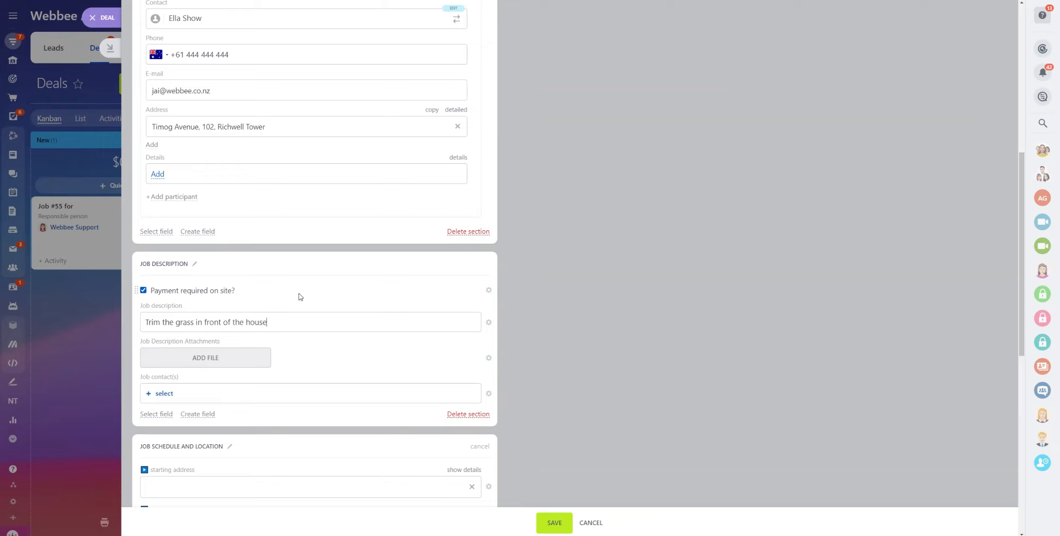
Attach photo of brims.png to the job description
left_click(214, 366)
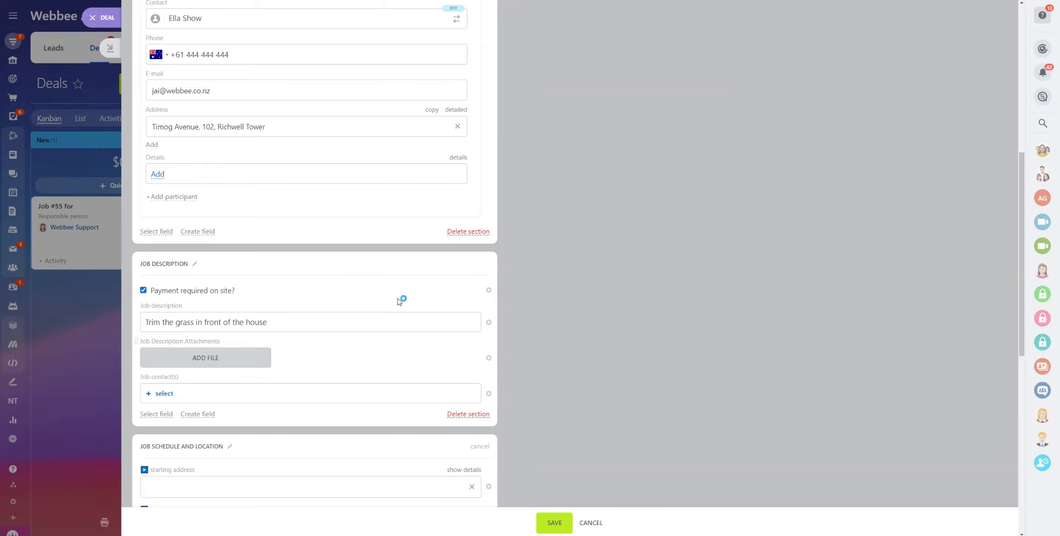
left_click(230, 144)
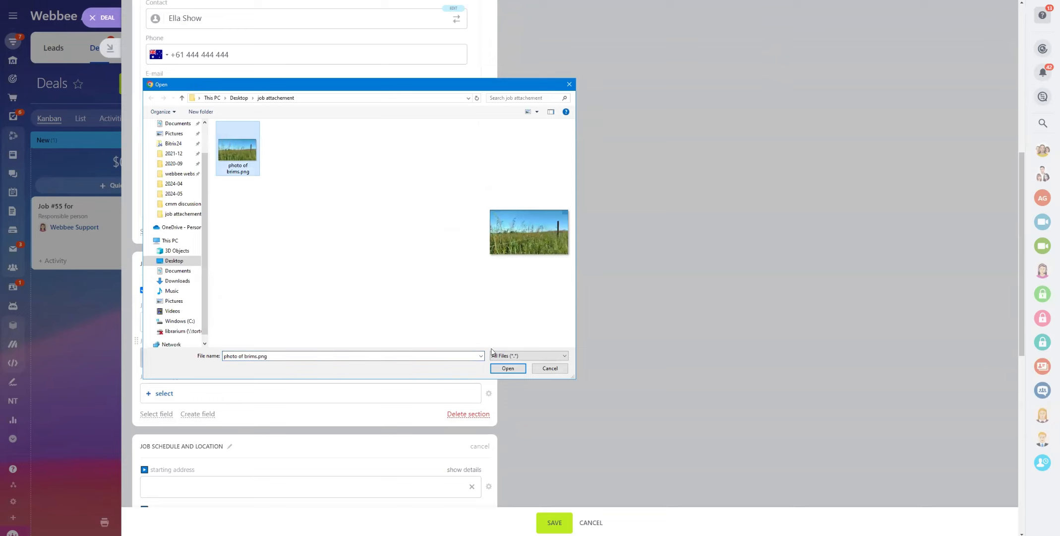
left_click(515, 368)
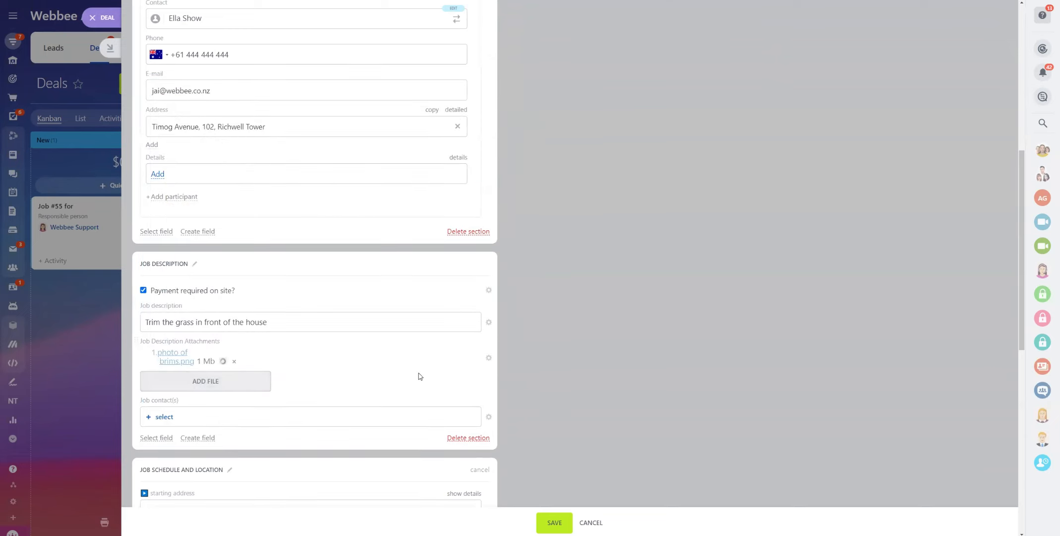
scroll(314, 380, "down", 1)
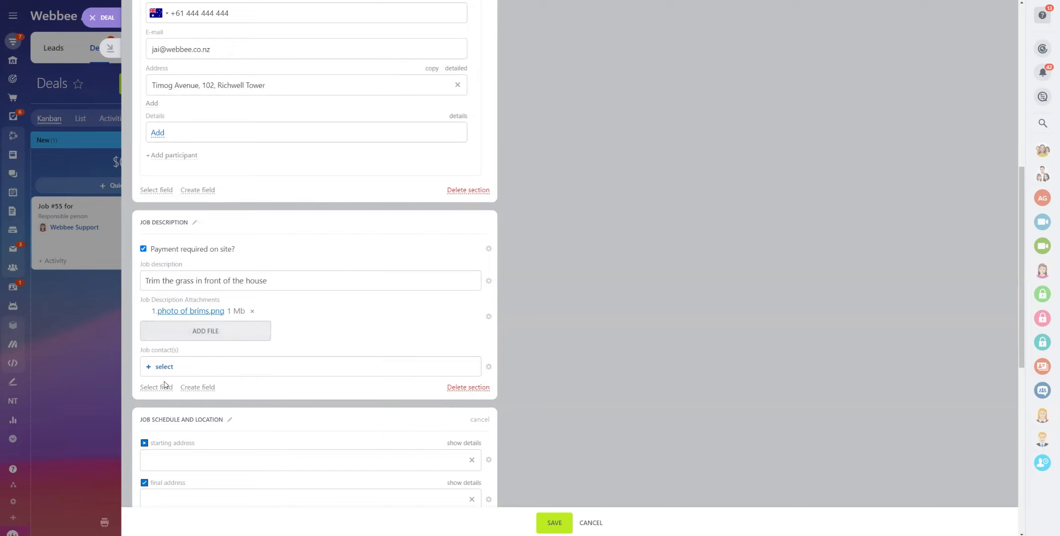
Add the existing client under Job contact(s) from the Contacts picker
scroll(165, 291, "down", 2)
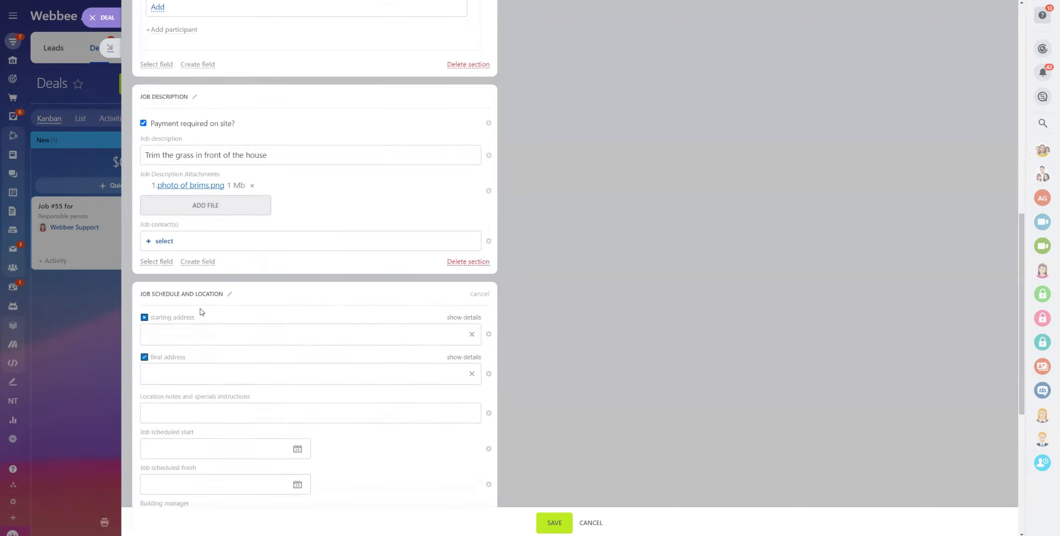
scroll(203, 328, "up", 1)
scroll(188, 331, "up", 2)
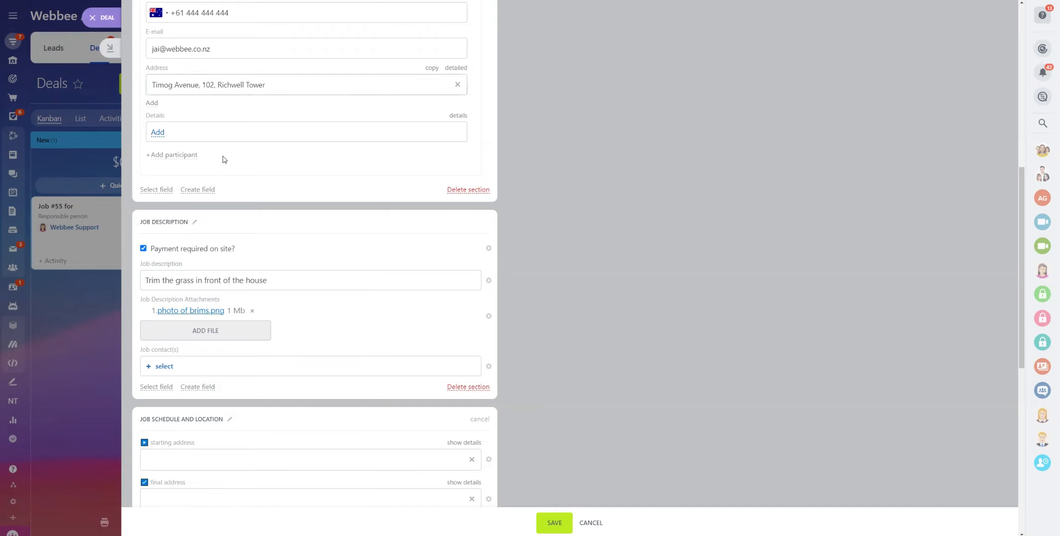
scroll(224, 159, "up", 3)
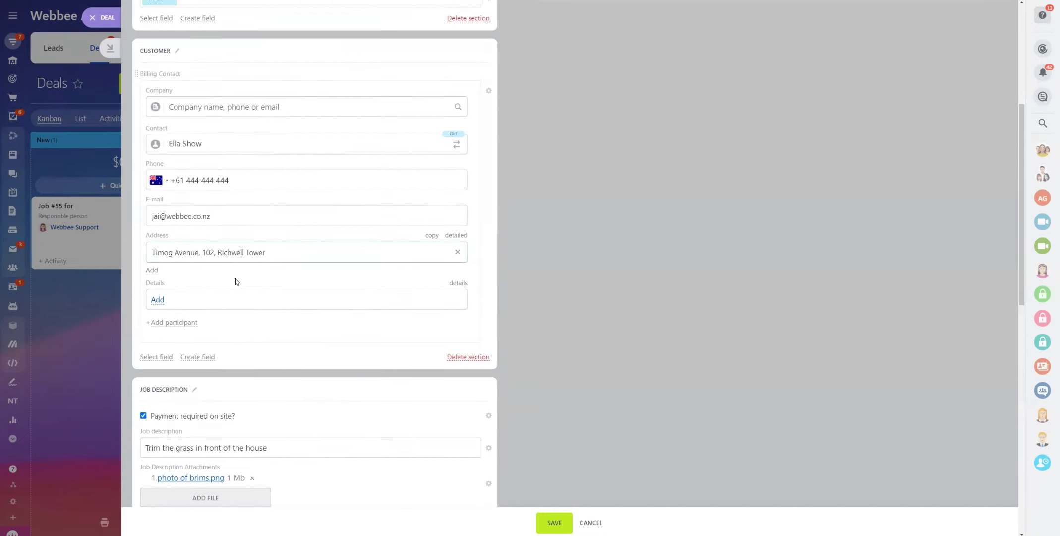
scroll(264, 392, "down", 3)
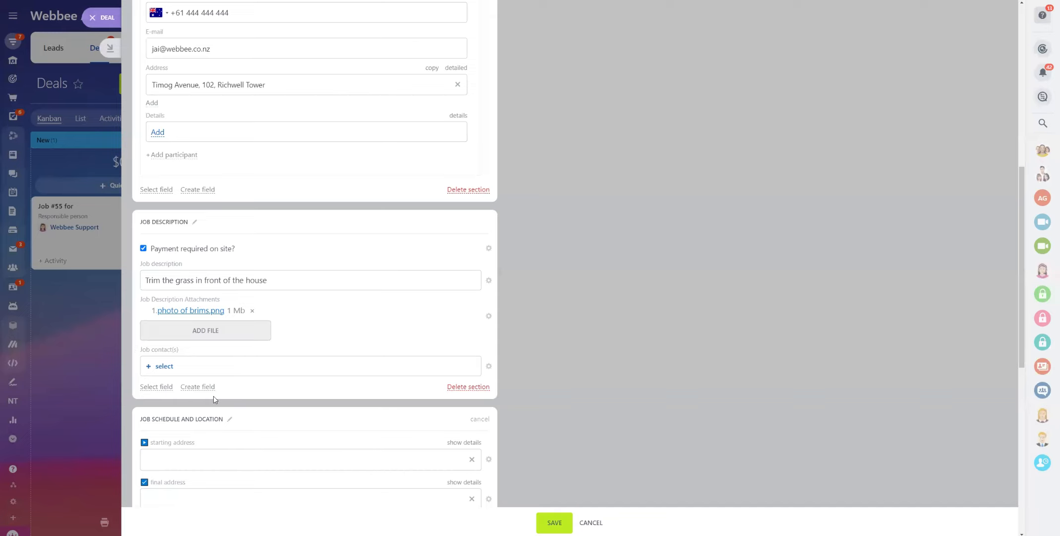
left_click(164, 367)
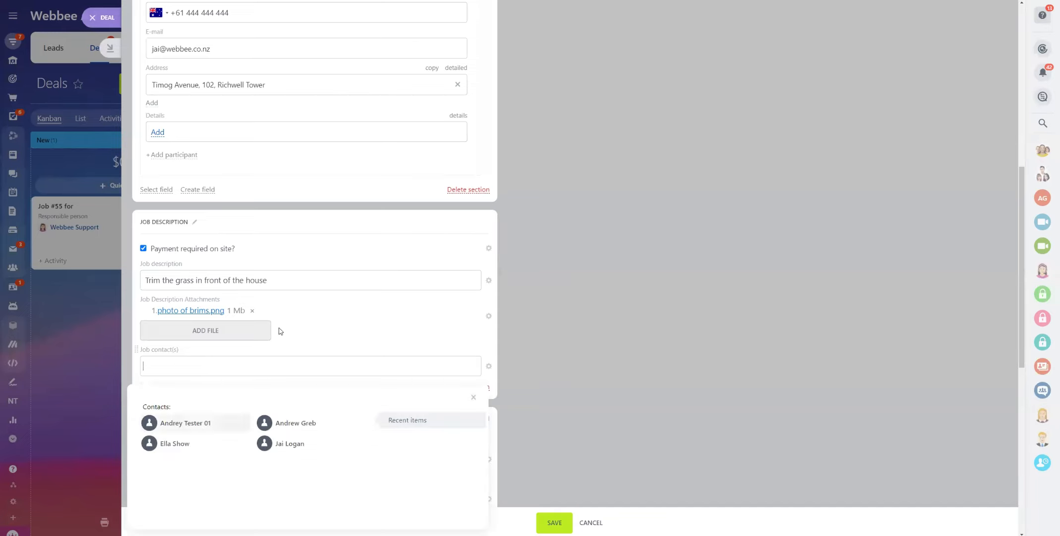
left_click(177, 442)
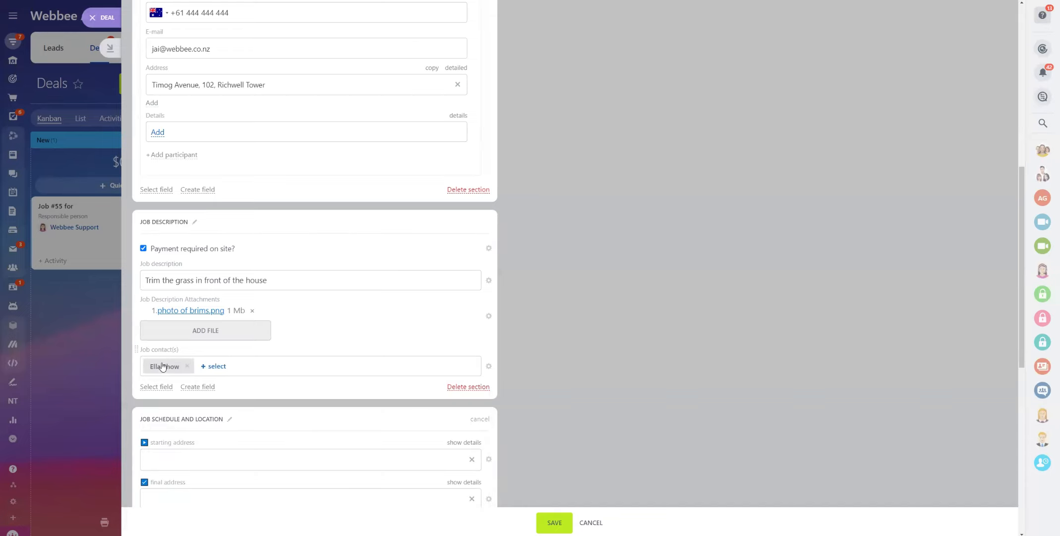
scroll(342, 373, "up", 5)
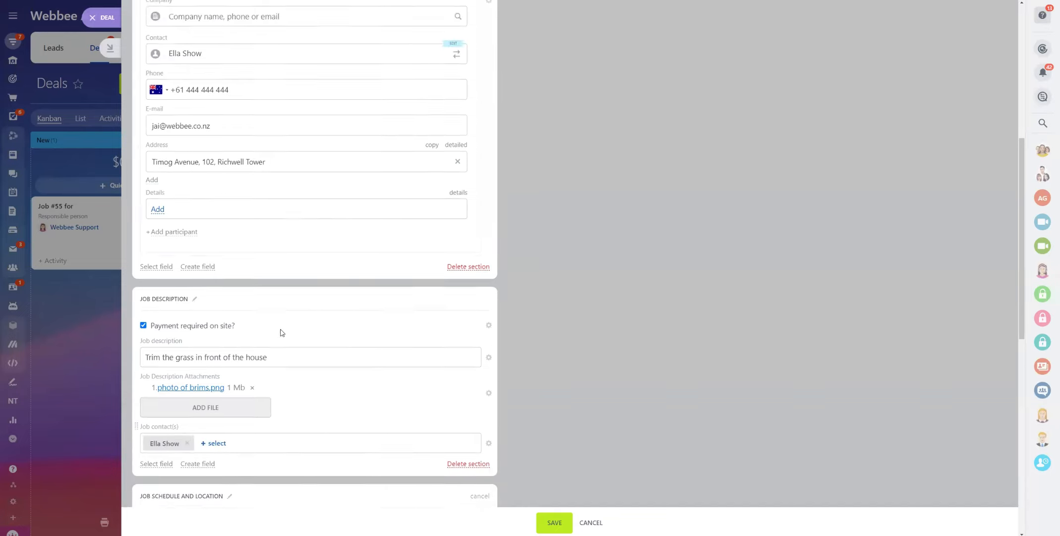
scroll(222, 318, "down", 4)
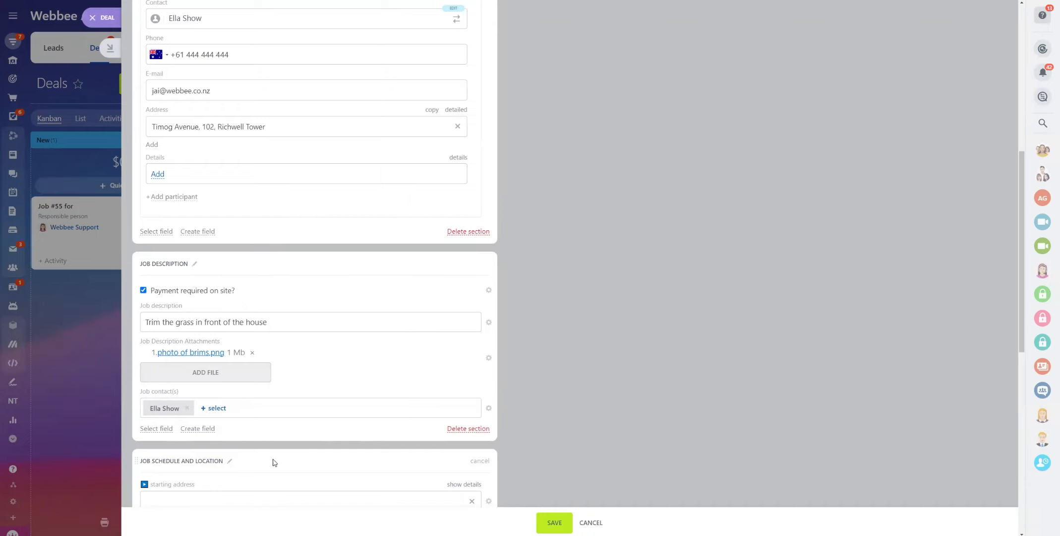
scroll(286, 443, "down", 1)
scroll(285, 443, "down", 1)
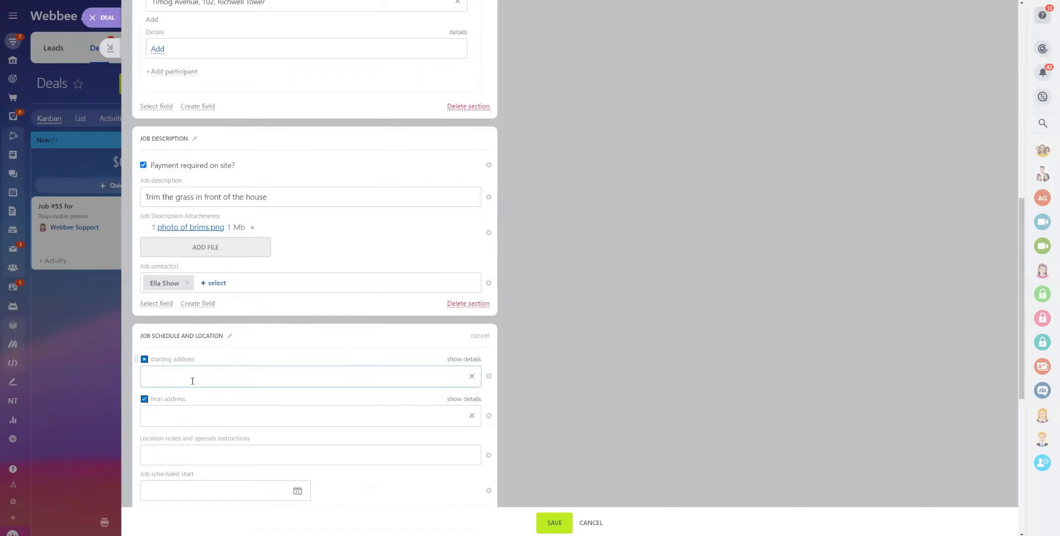
scroll(192, 381, "down", 2)
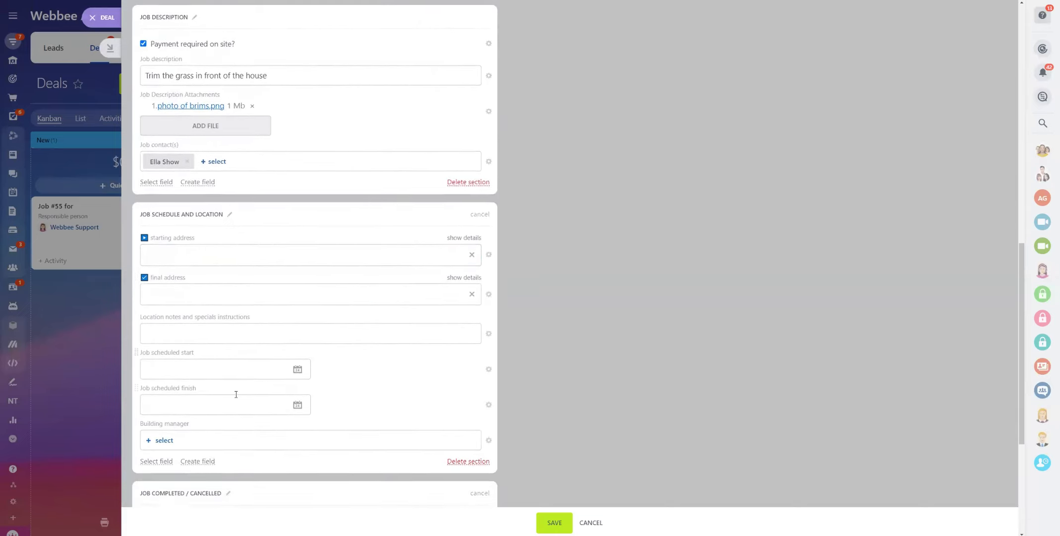
left_click(182, 372)
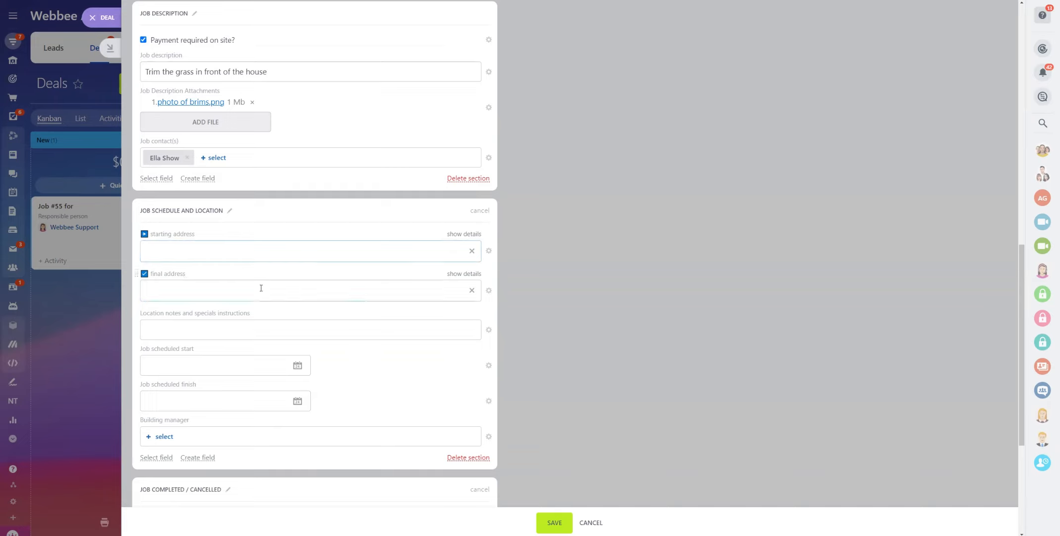
left_click(239, 288)
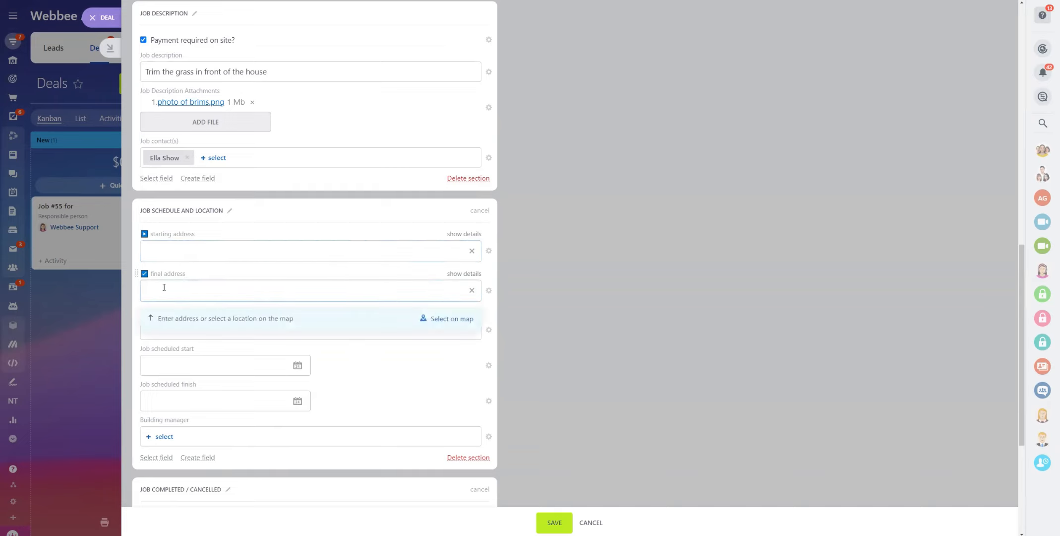
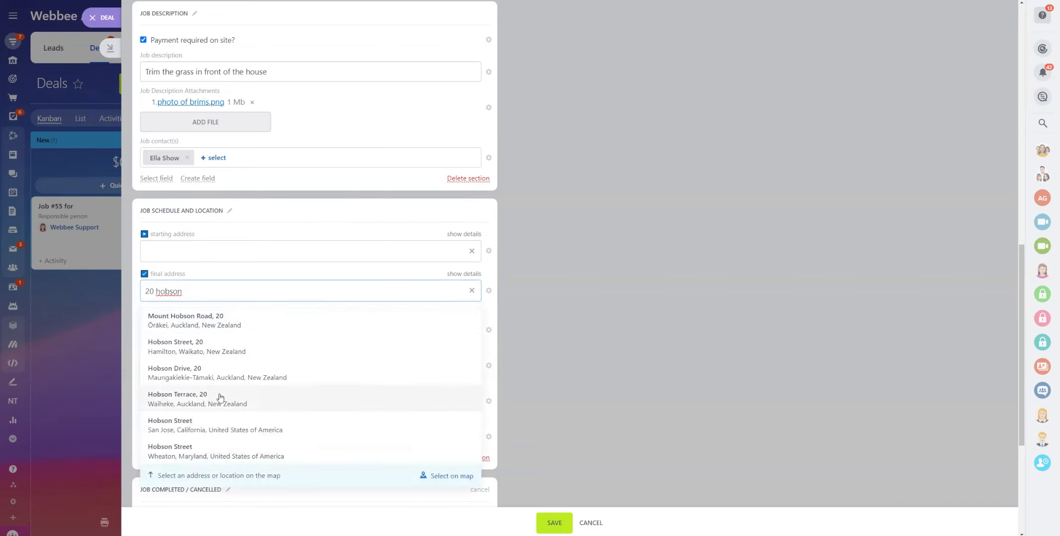
left_click(232, 322)
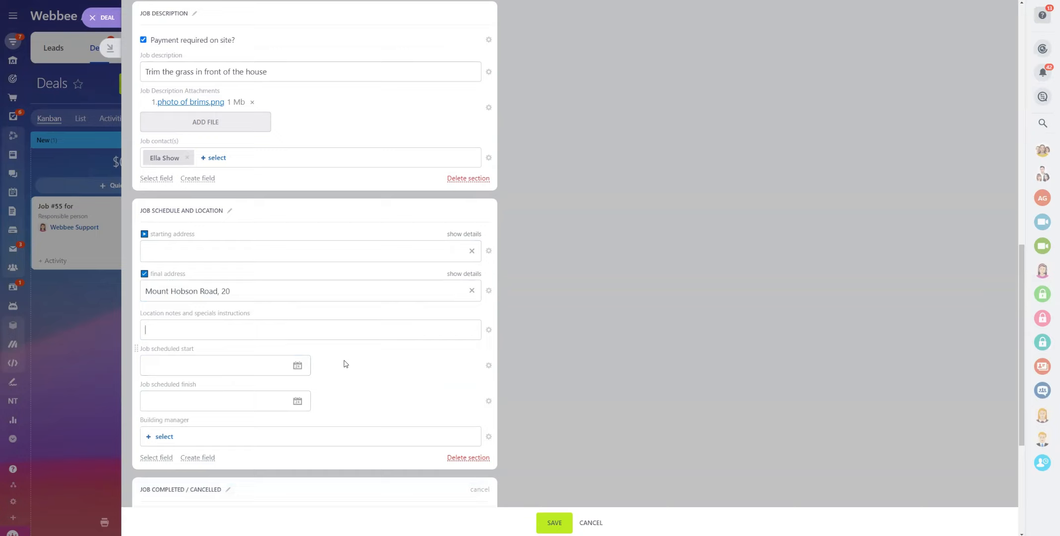
type("Follow the side path through the red ")
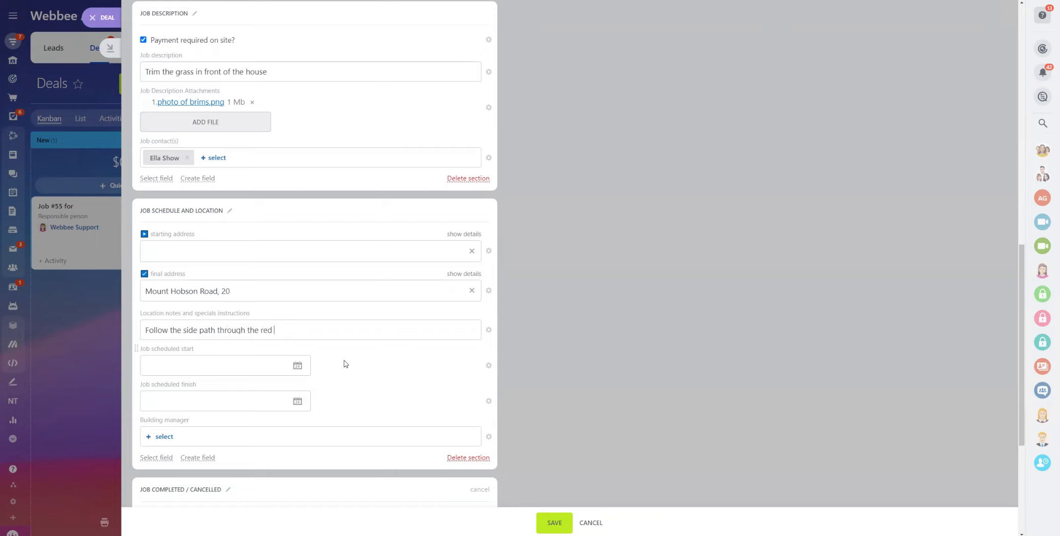
type("gate")
Schedule the job start for 05/04/2024 at 10:00 am
left_click(205, 367)
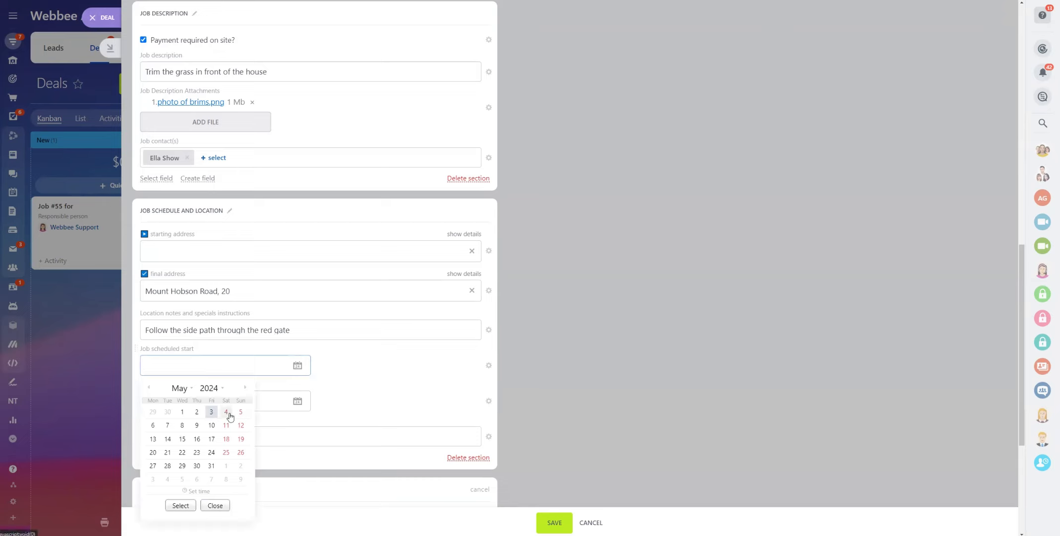
left_click(225, 411)
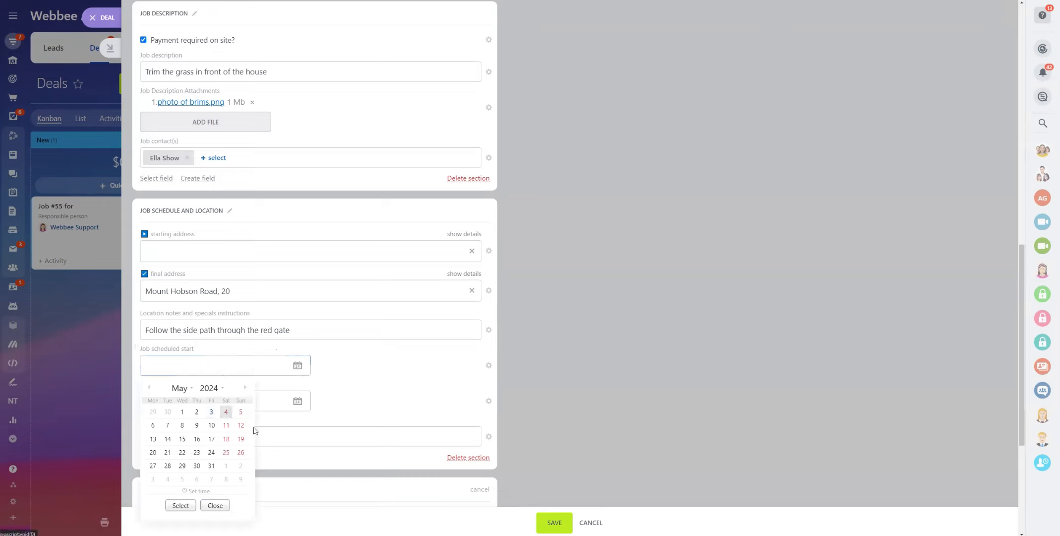
left_click(197, 491)
left_click(174, 499)
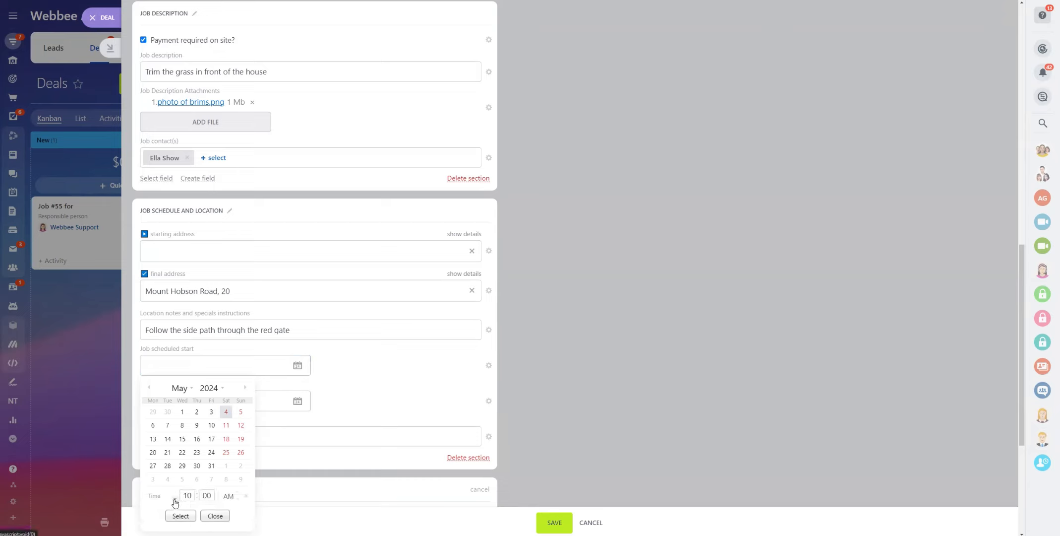
left_click(180, 516)
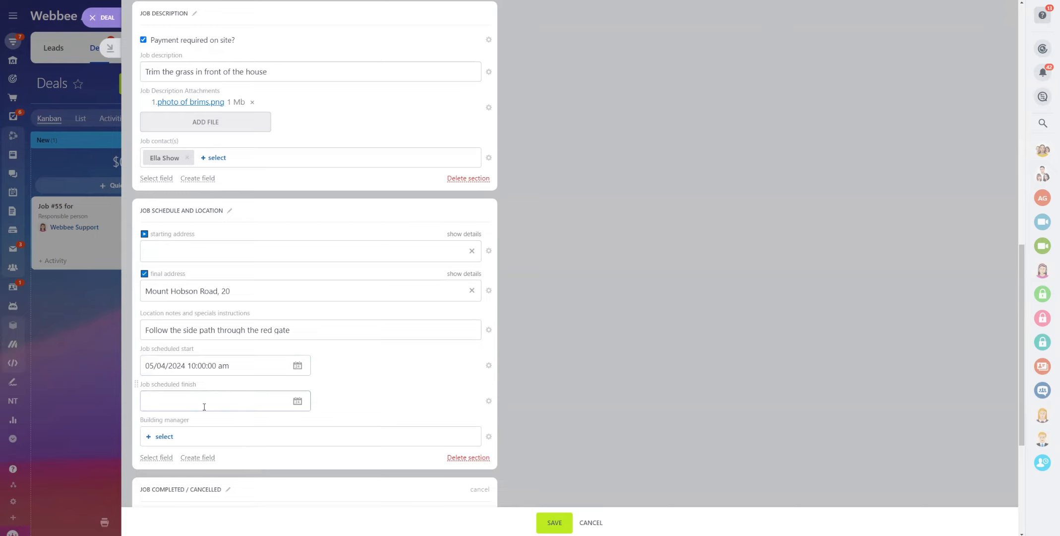
Review the filled-in deal form and save it, creating Job #57
scroll(358, 401, "down", 2)
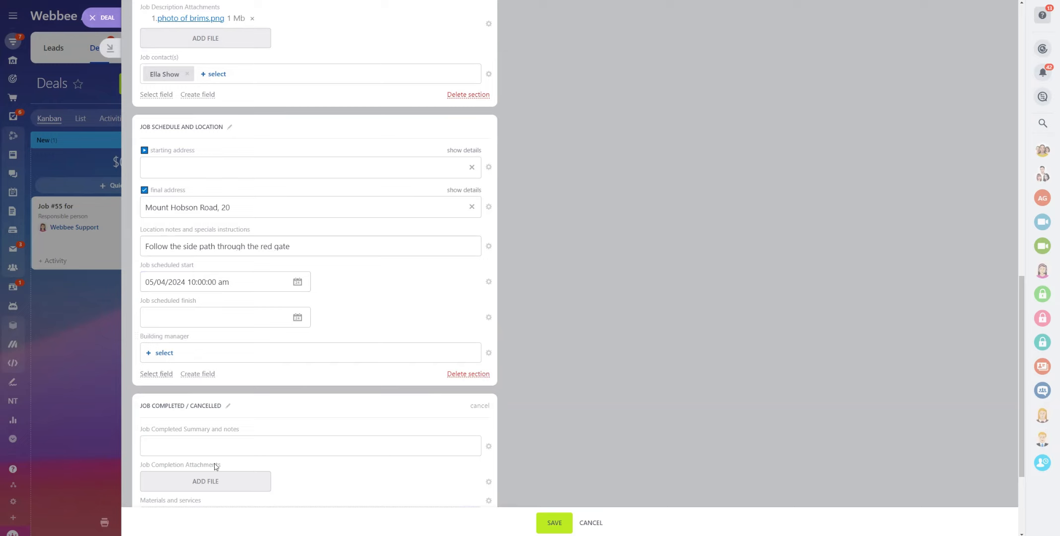
scroll(217, 467, "down", 3)
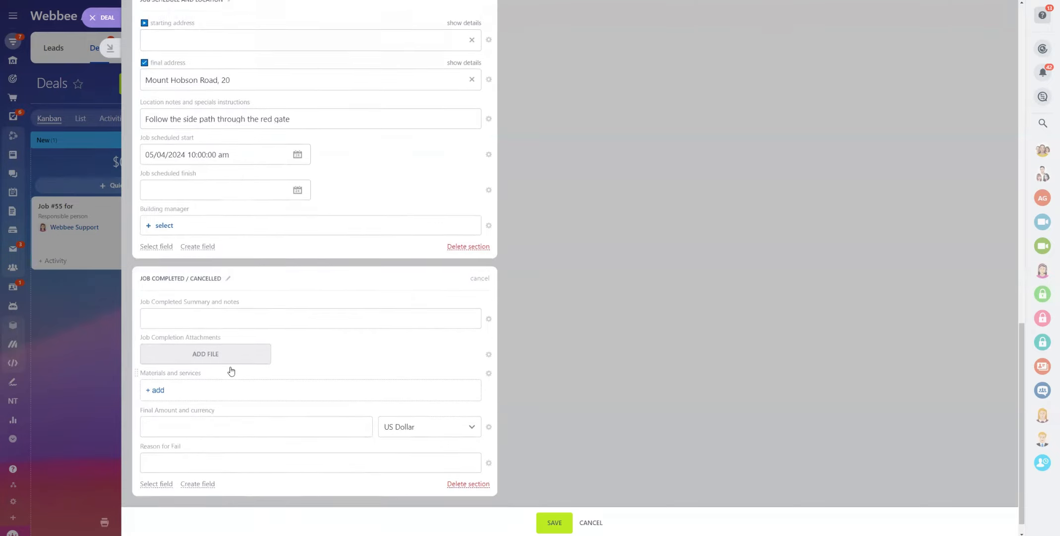
scroll(229, 367, "up", 10)
scroll(231, 370, "up", 4)
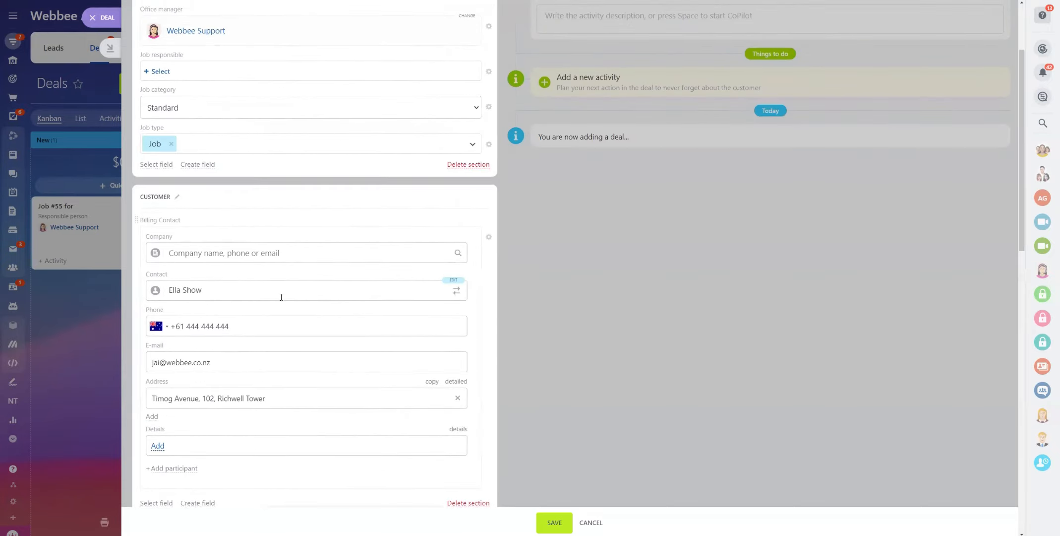
scroll(303, 317, "down", 15)
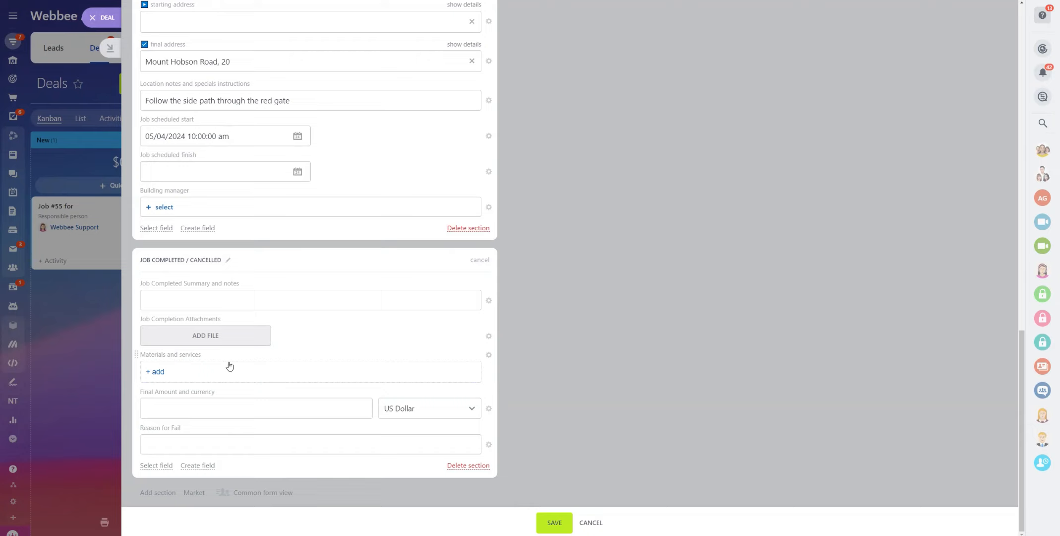
left_click(556, 522)
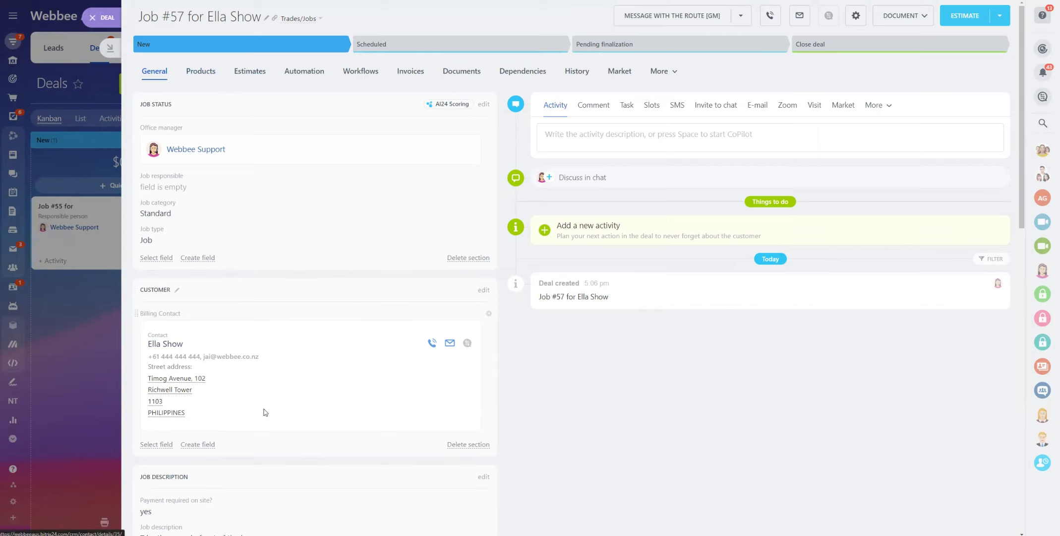
scroll(276, 476, "down", 9)
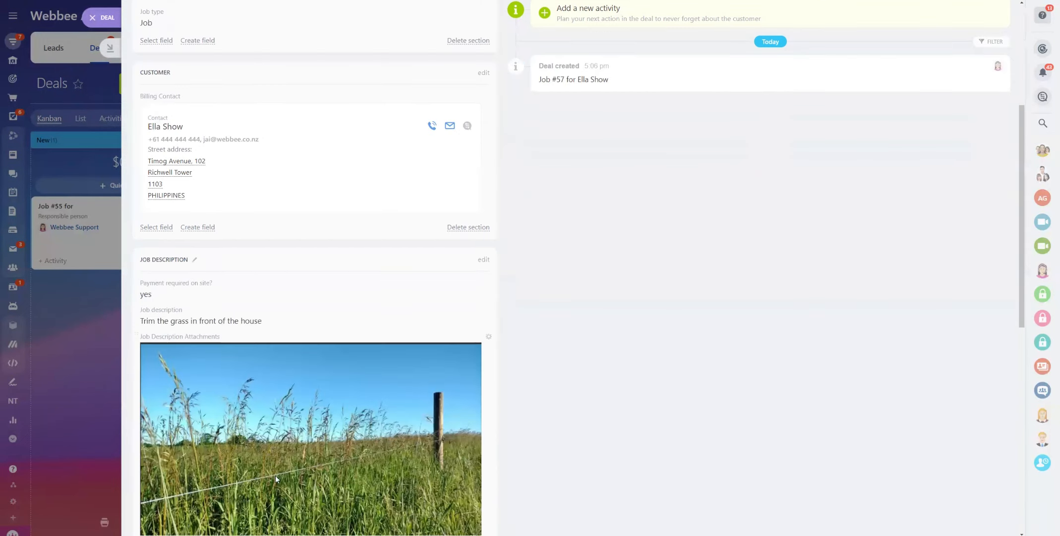
scroll(280, 477, "down", 5)
scroll(279, 473, "up", 8)
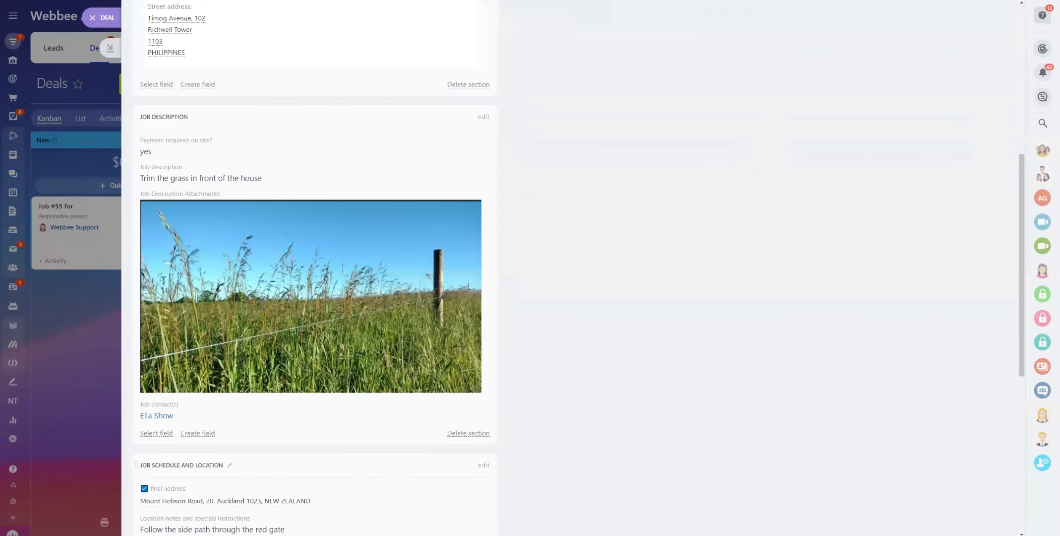
scroll(460, 303, "up", 7)
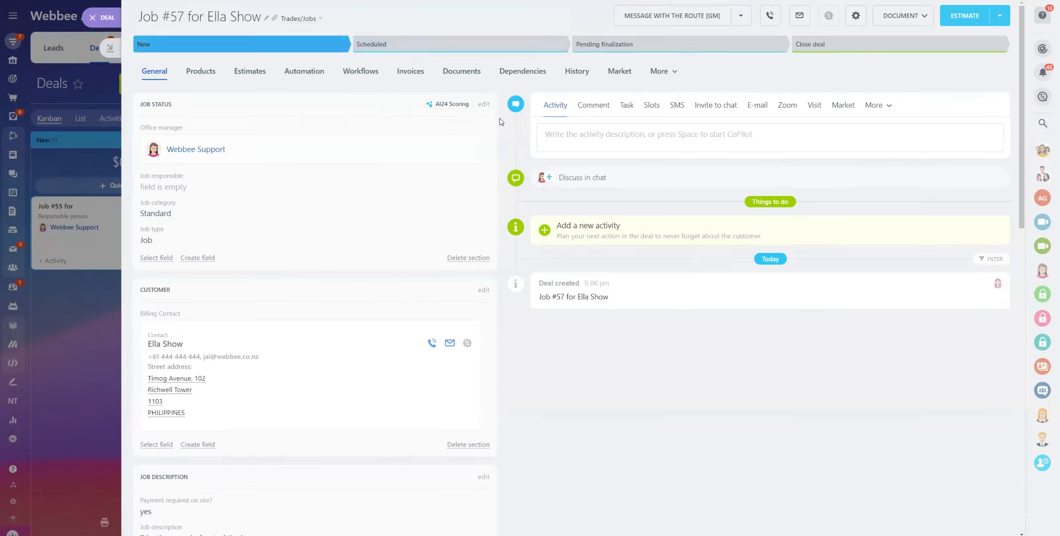
Edit Job #57's status details and assign a staff member as job responsible
left_click(484, 104)
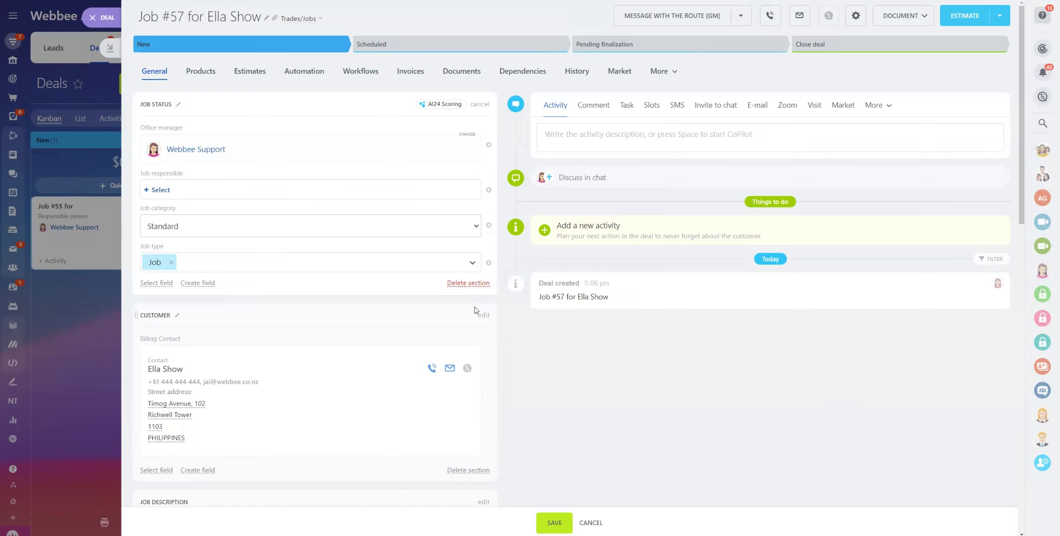
scroll(215, 422, "down", 5)
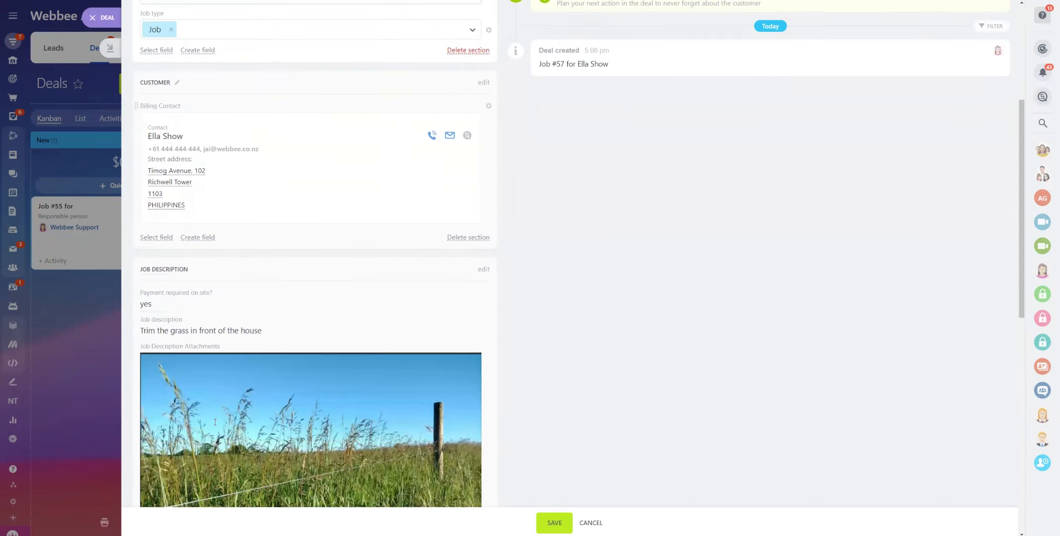
scroll(216, 421, "down", 8)
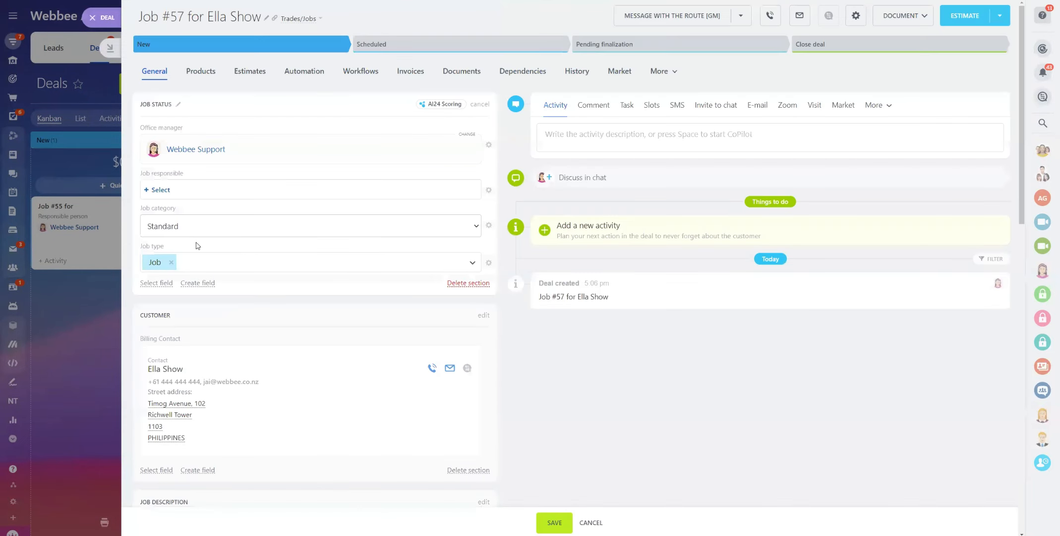
left_click(160, 191)
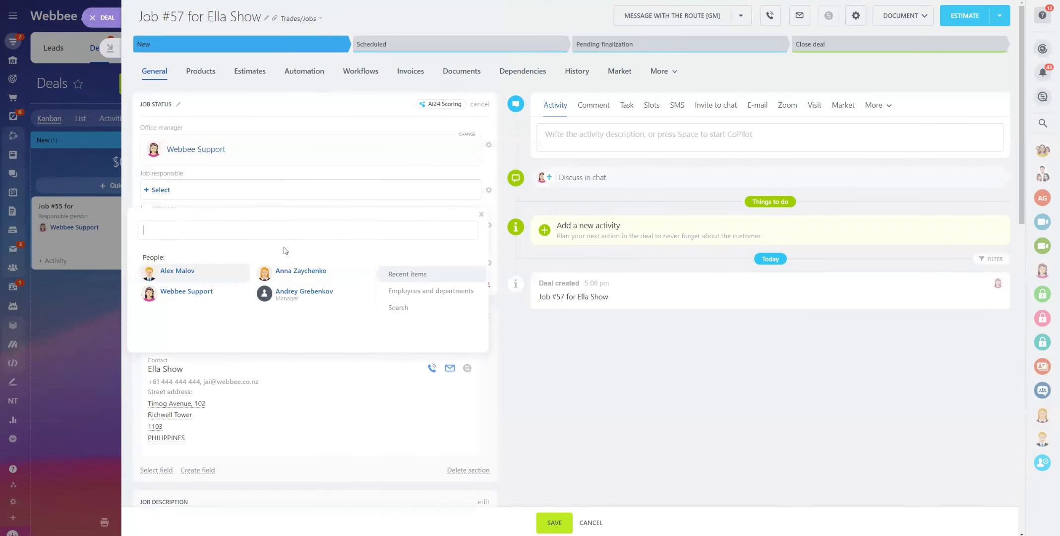
left_click(175, 276)
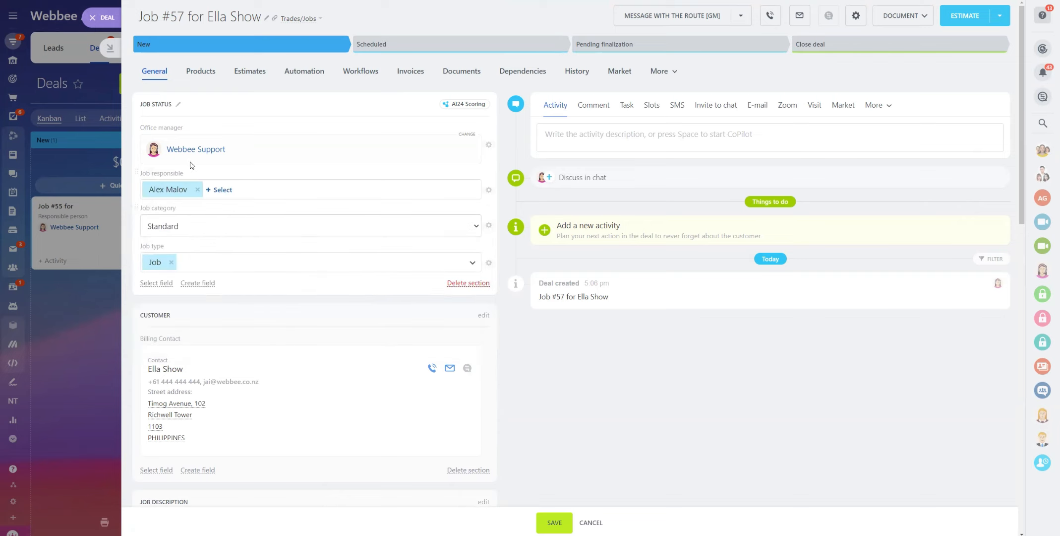
scroll(353, 297, "down", 8)
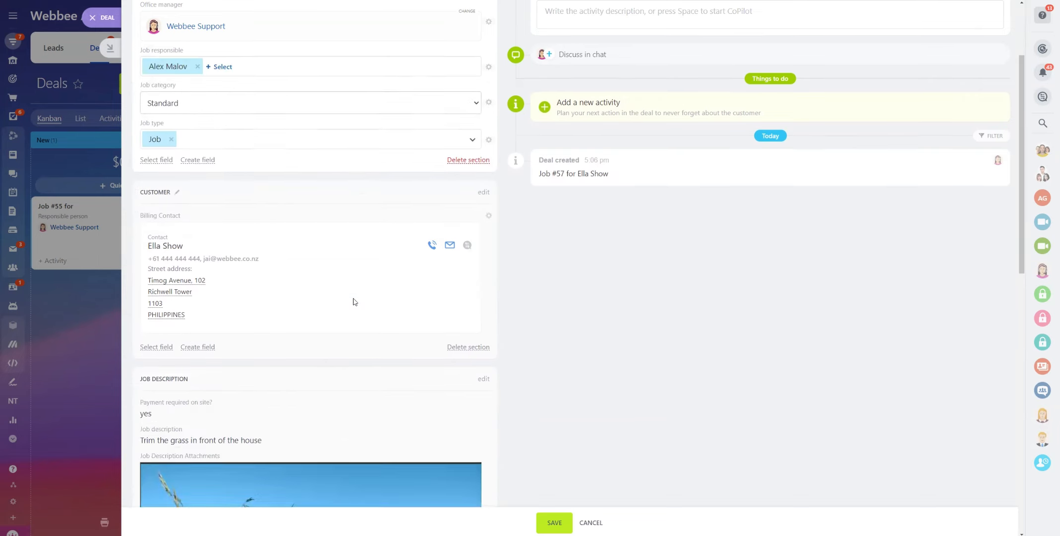
scroll(269, 203, "down", 1)
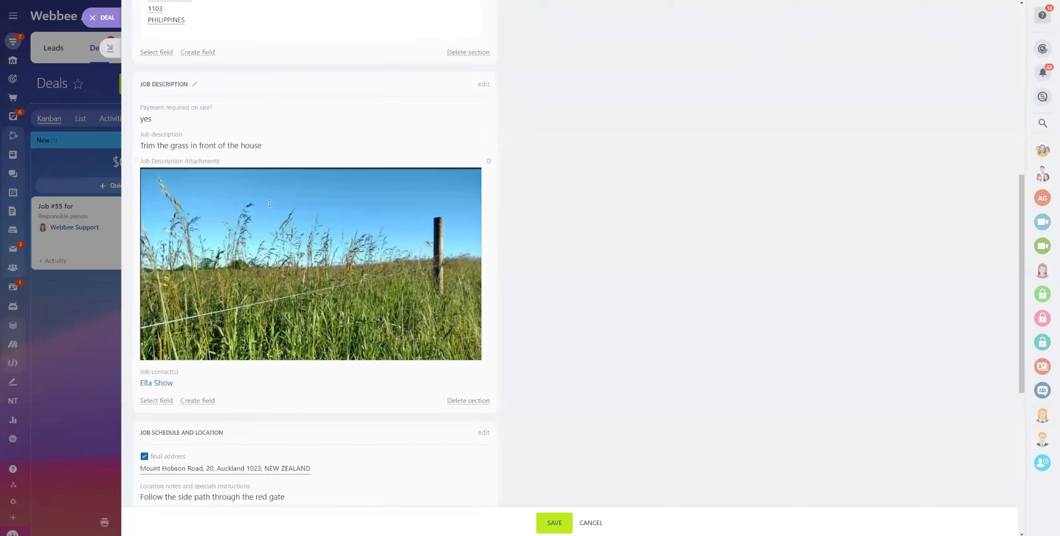
scroll(441, 143, "down", 4)
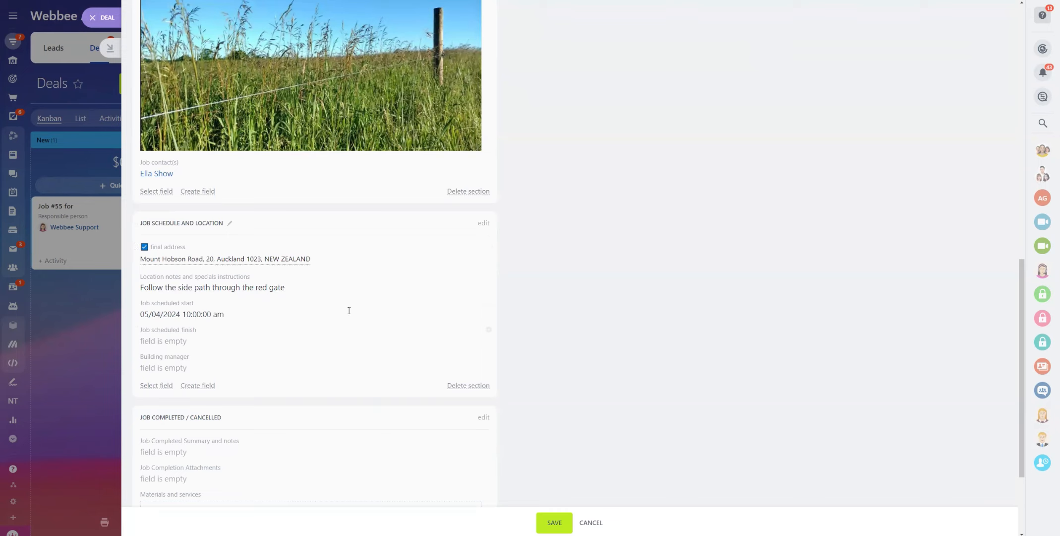
Set the job schedule date to May 4 at 10:00 am
left_click(484, 224)
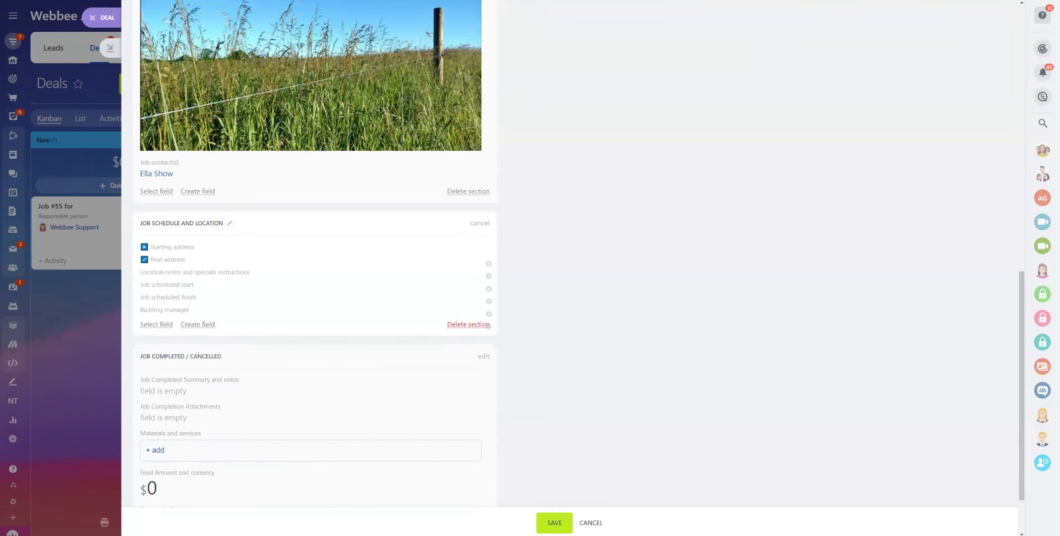
scroll(300, 203, "up", 4)
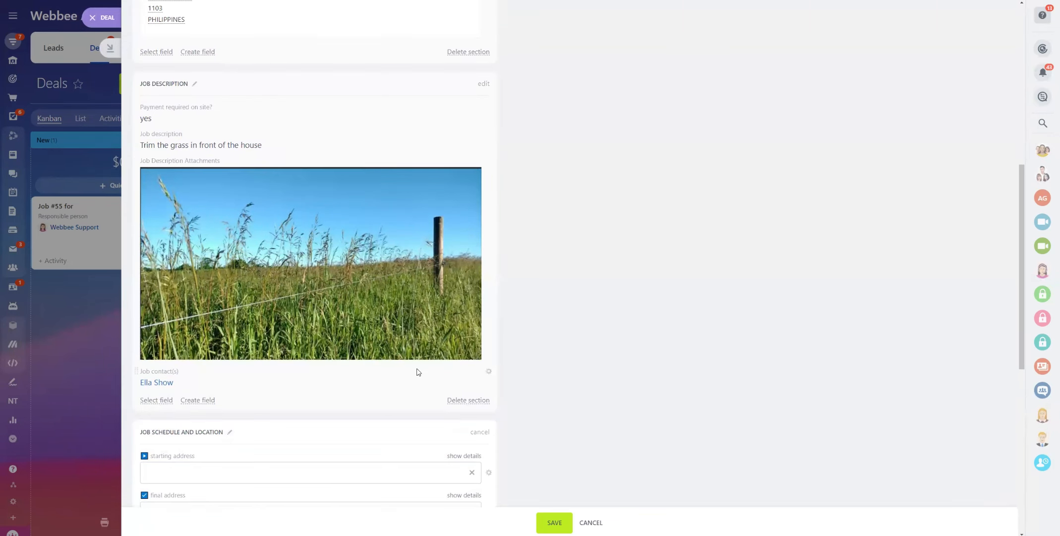
scroll(247, 379, "down", 4)
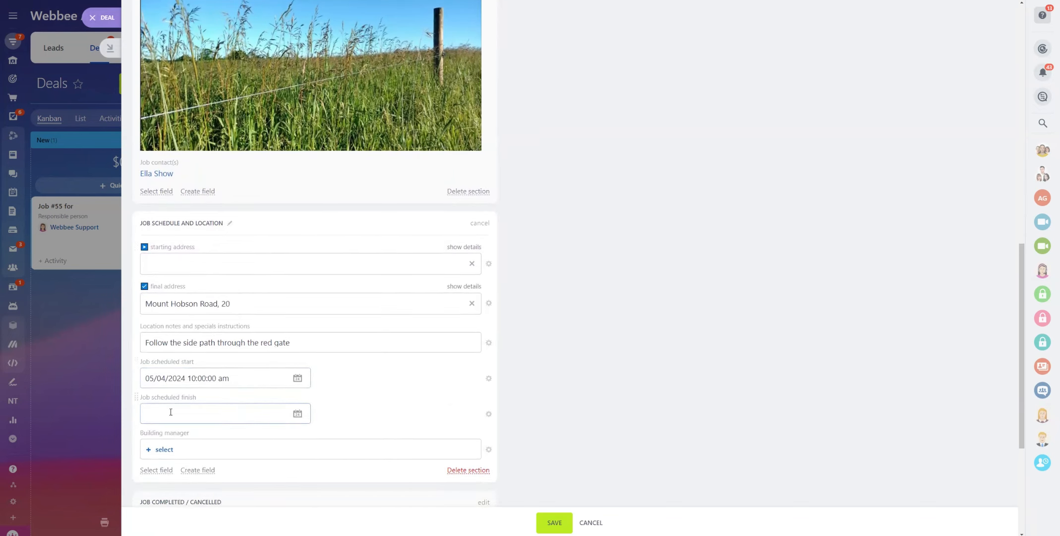
left_click(171, 412)
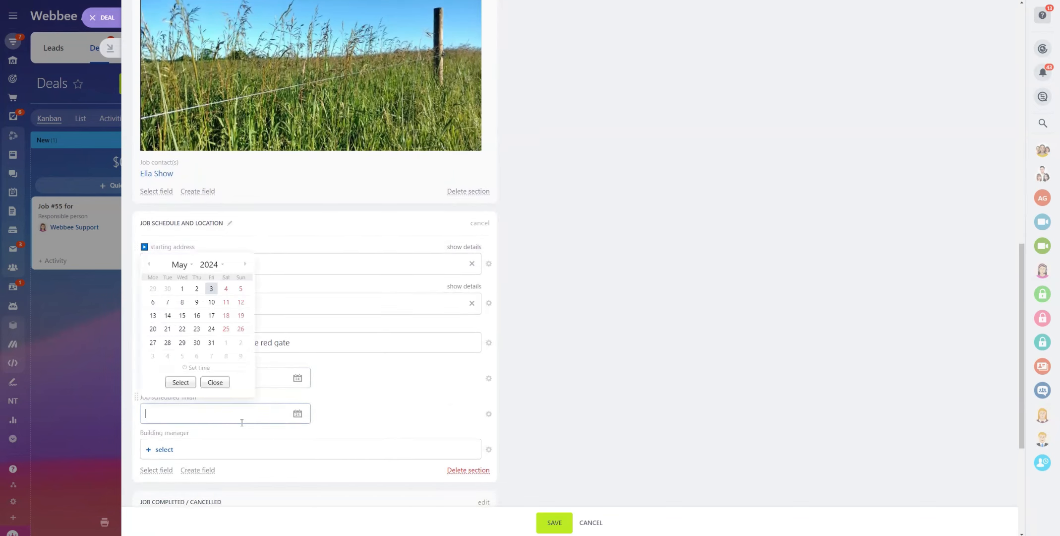
left_click(227, 289)
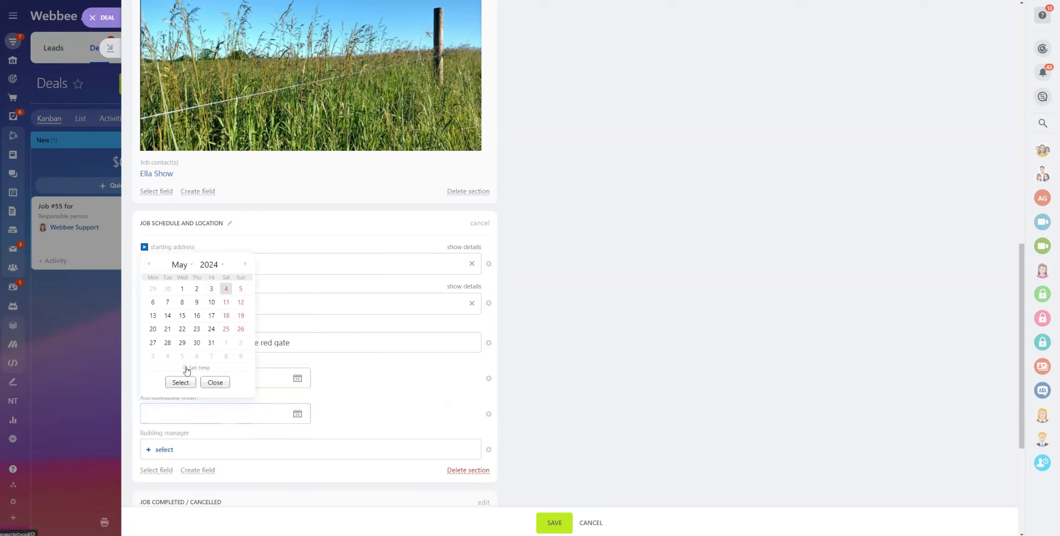
left_click(191, 368)
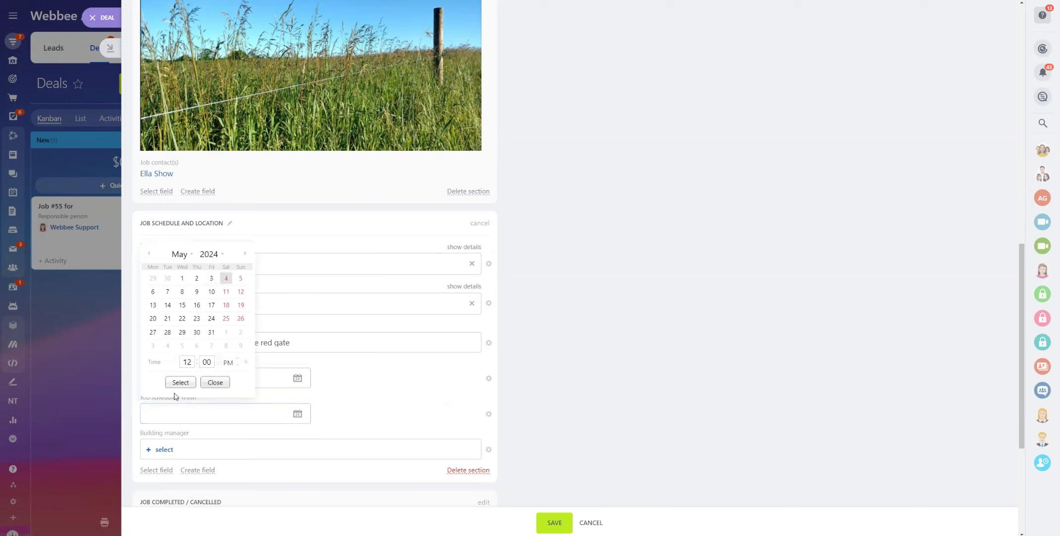
left_click(174, 366)
left_click(175, 366)
left_click(181, 382)
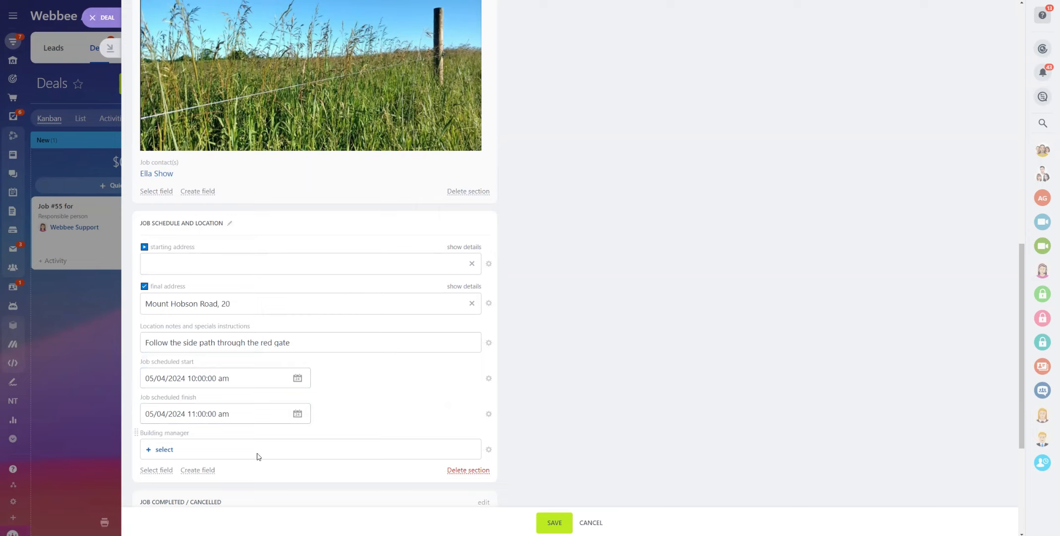
Save the deal's updated job details
scroll(263, 451, "down", 3)
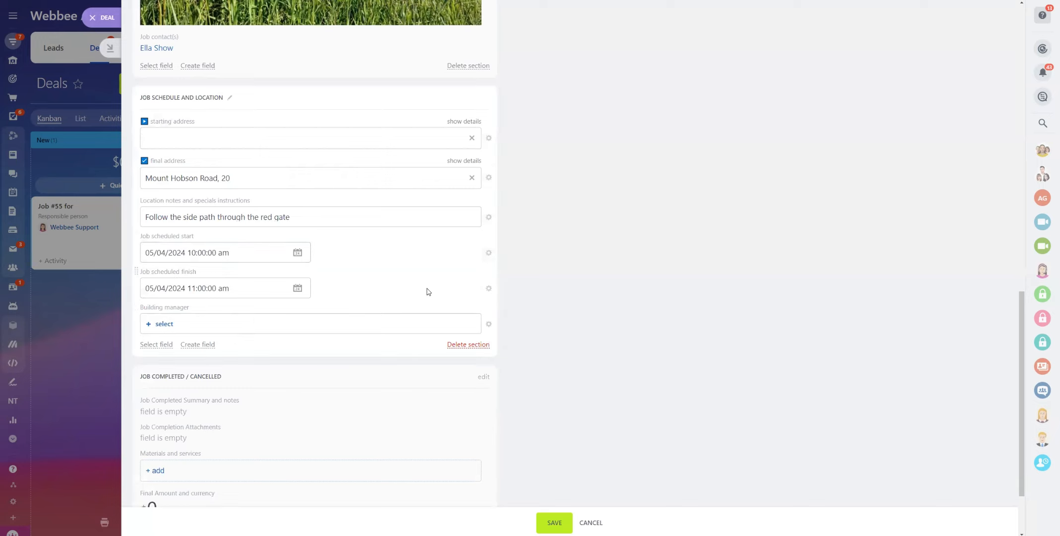
scroll(286, 406, "down", 2)
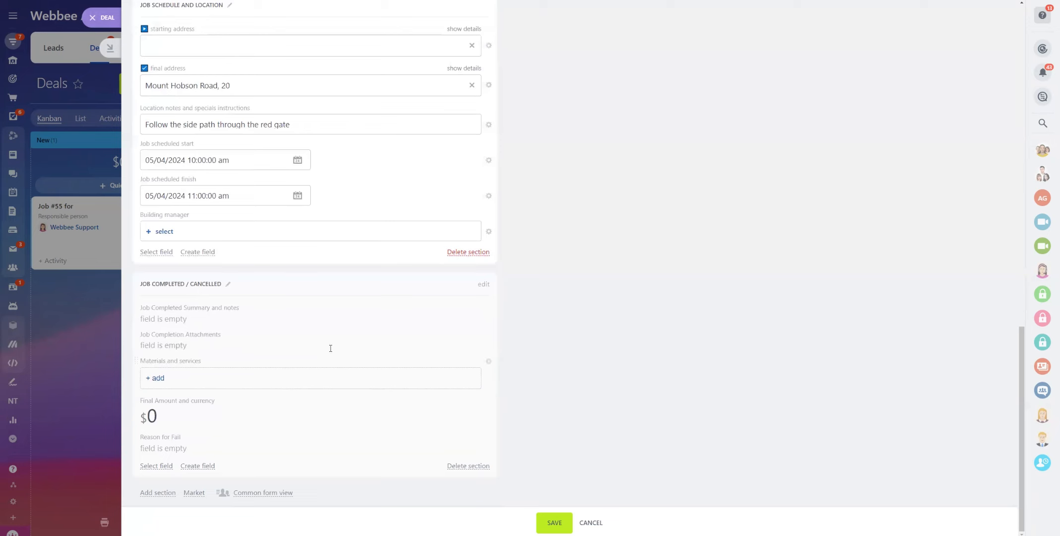
left_click(555, 522)
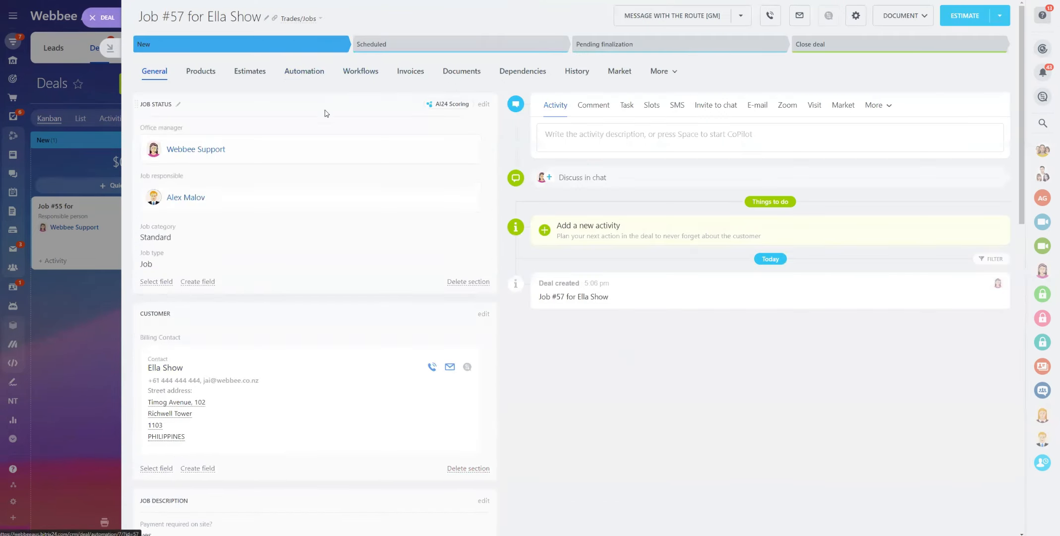
Move Job #57 to the Scheduled stage and view the automatic update email to the client
left_click(392, 49)
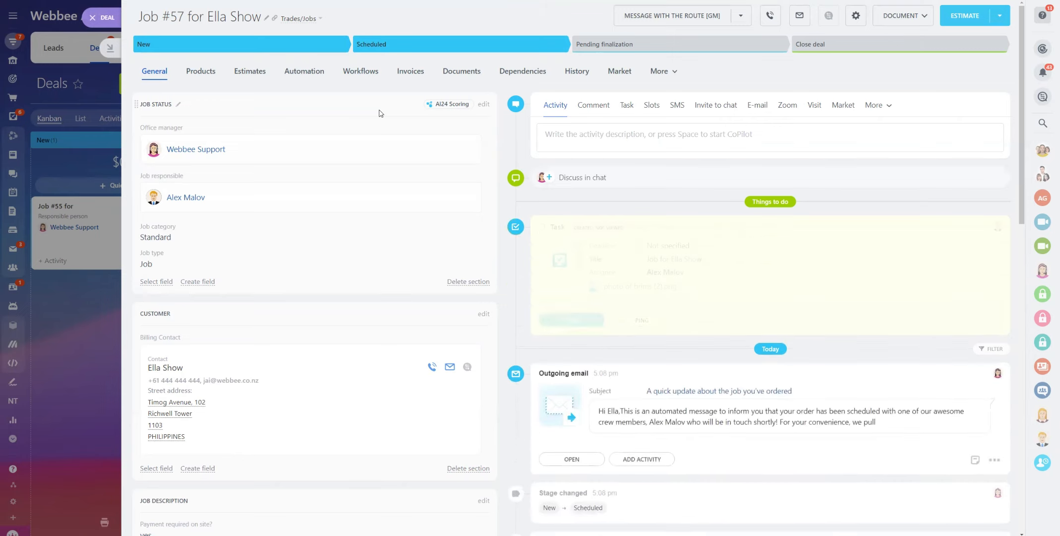
scroll(704, 427, "down", 3)
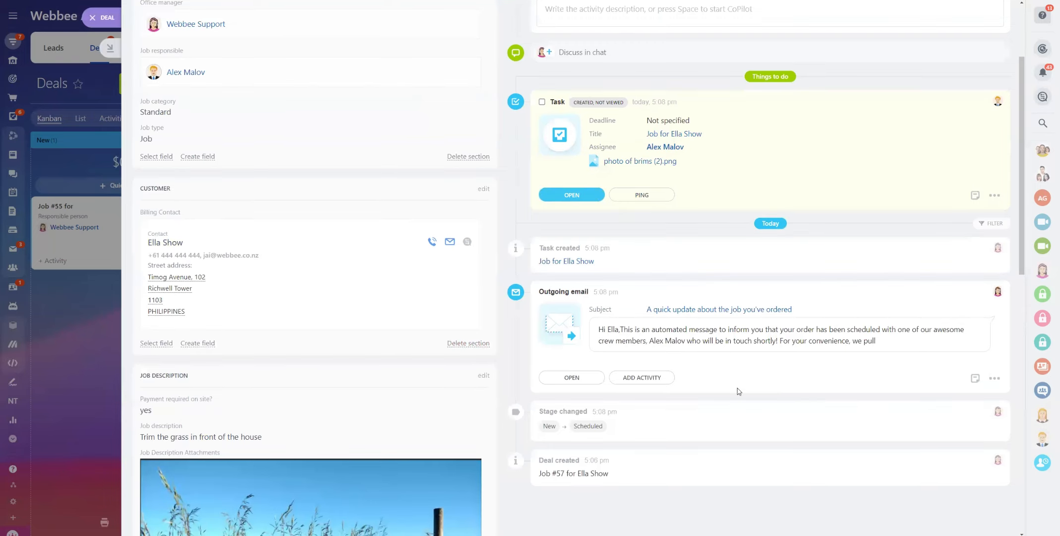
left_click(570, 378)
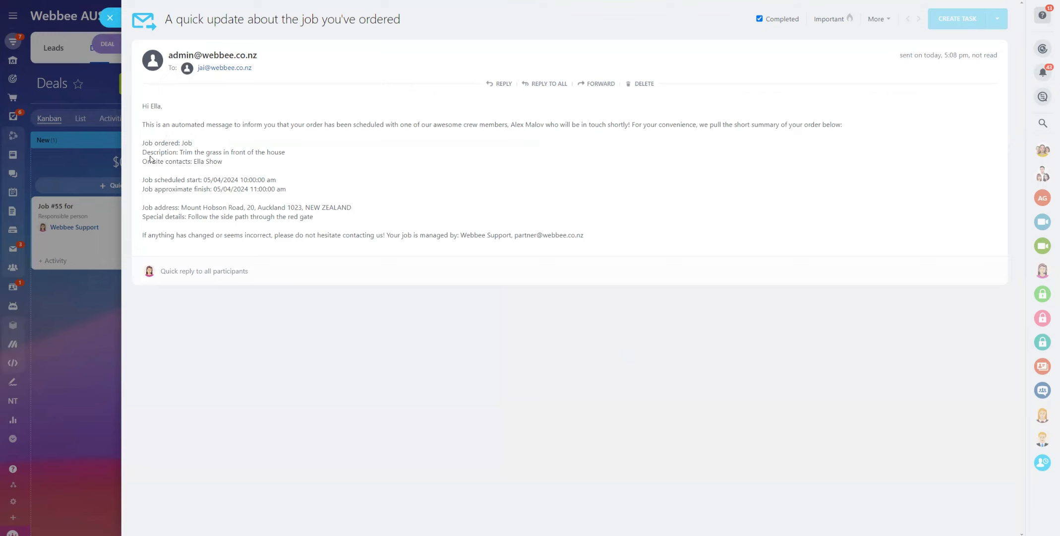
Review the email's job summary and assigned crew member, then close it to return to Job #57
left_click_drag(153, 139, 332, 223)
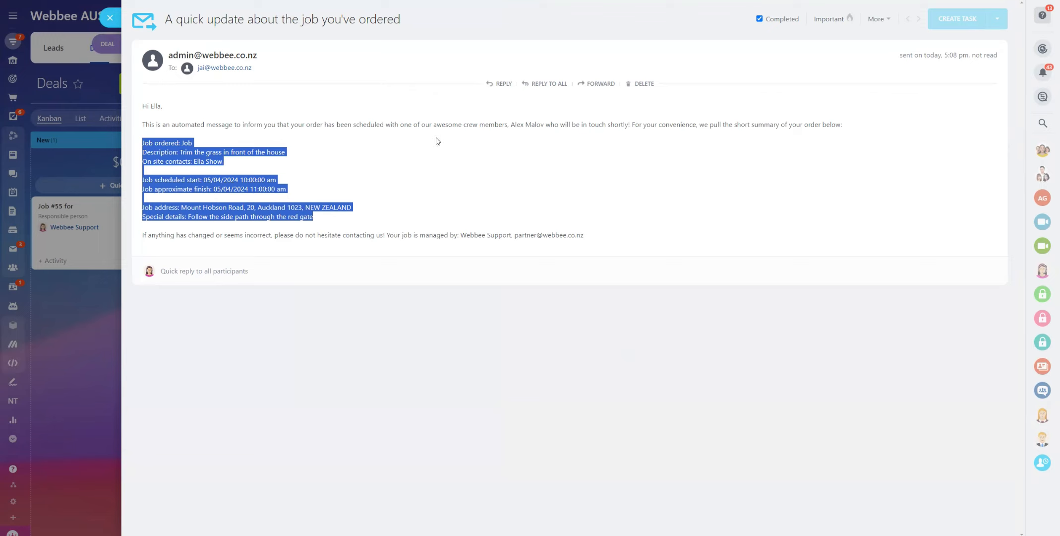
left_click_drag(511, 125, 544, 125)
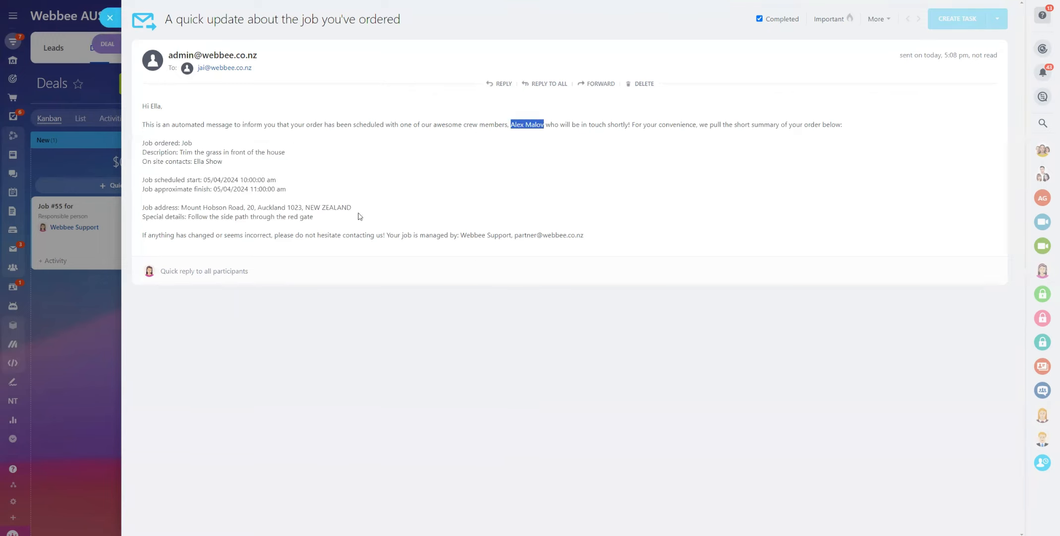
left_click(308, 195)
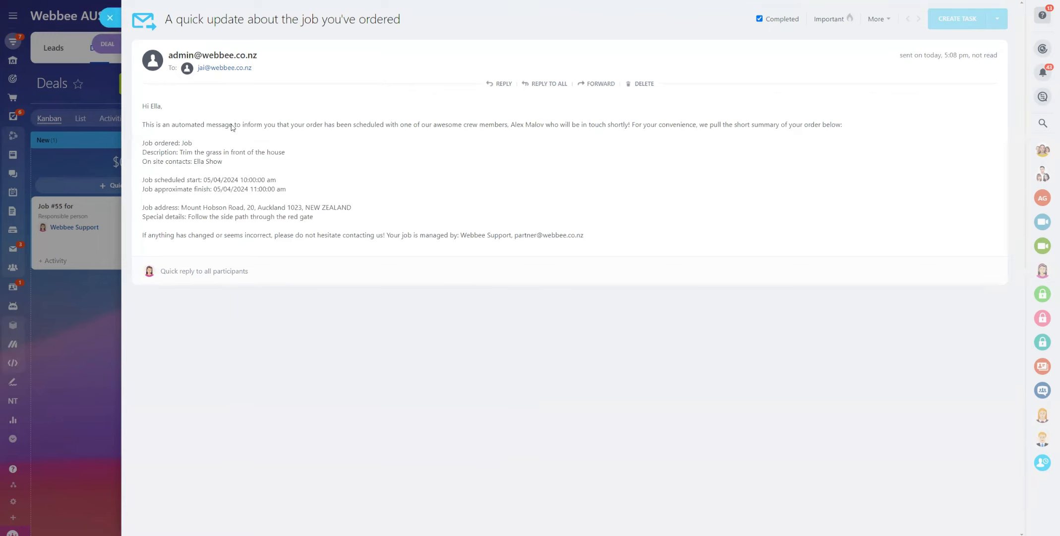
left_click(108, 19)
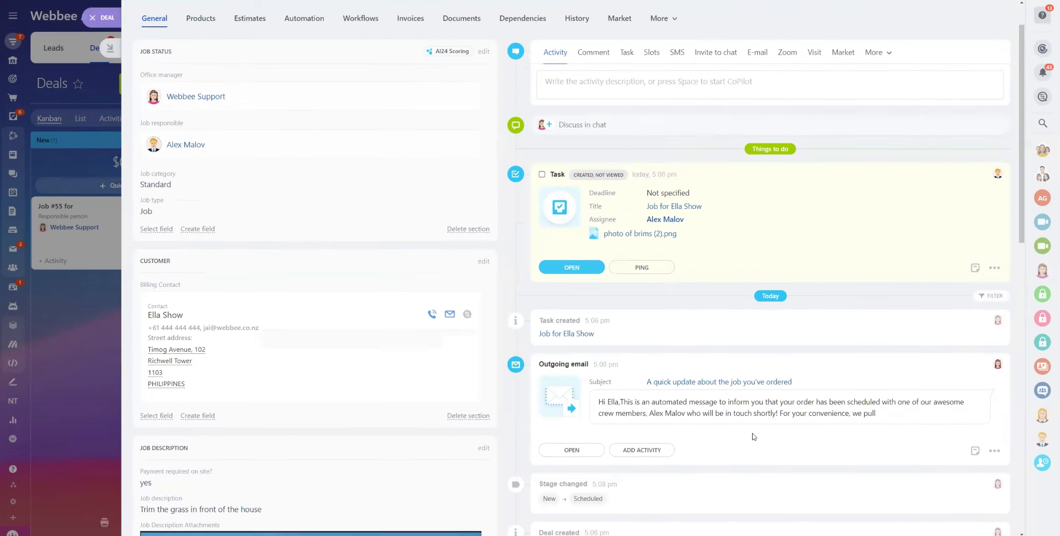
scroll(753, 436, "up", 1)
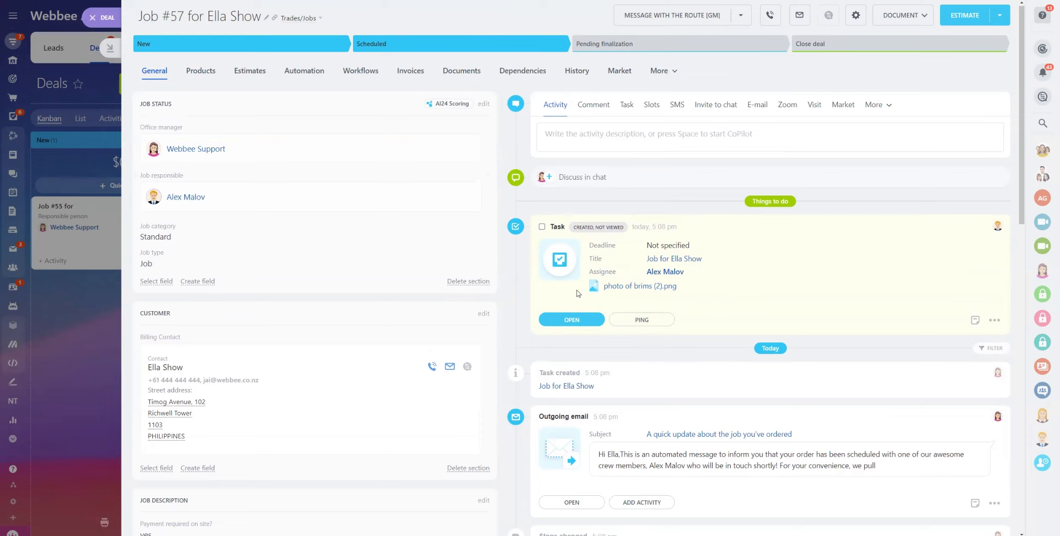
Open the deal's linked job task #75, review its details twice, and close it each time
left_click(570, 319)
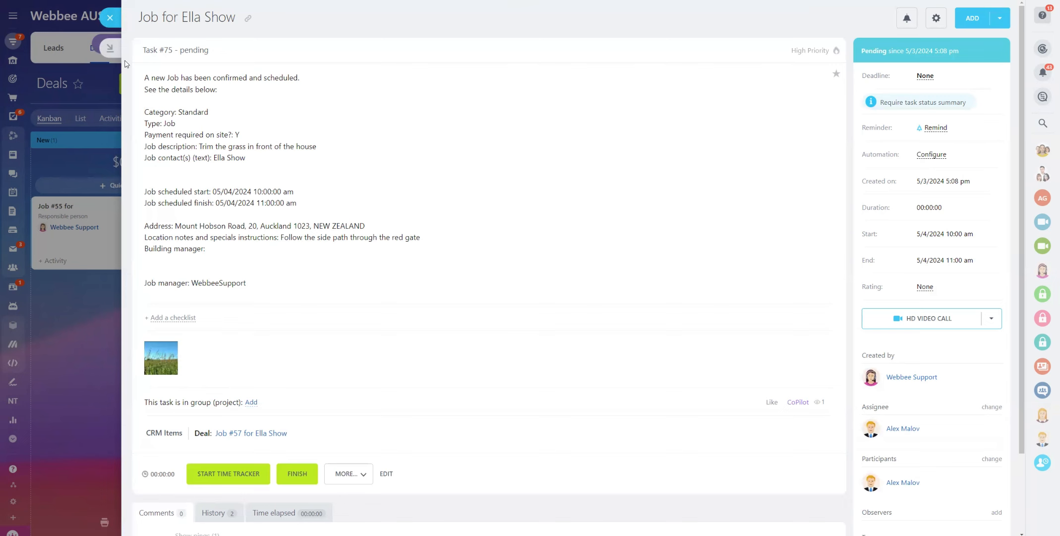
left_click(109, 18)
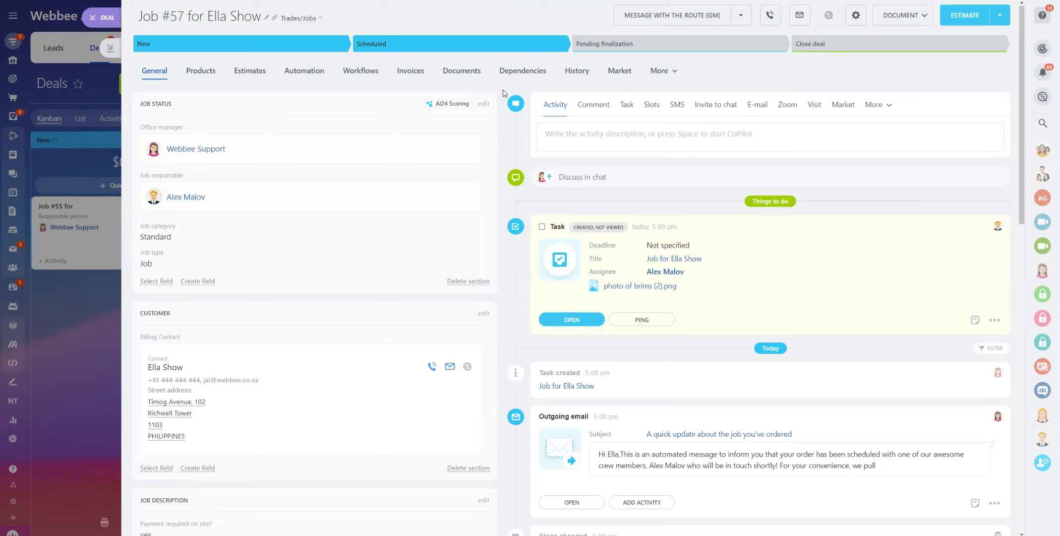
left_click(570, 319)
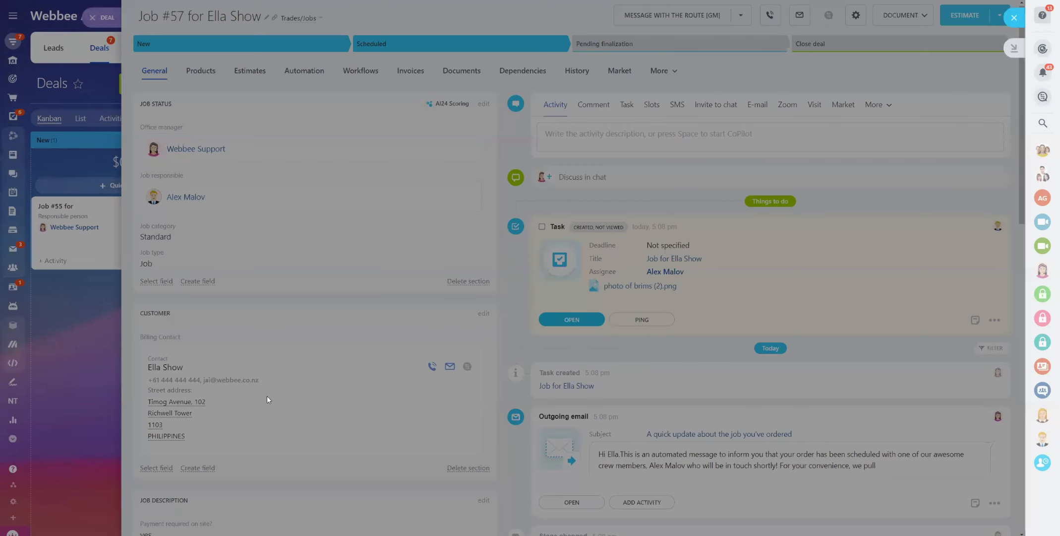
scroll(295, 427, "down", 2)
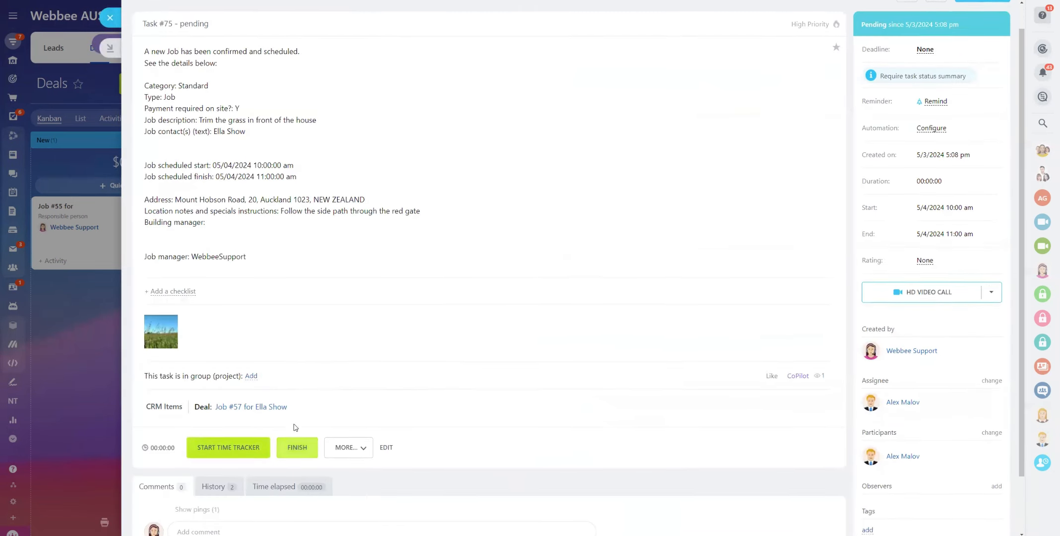
left_click(110, 17)
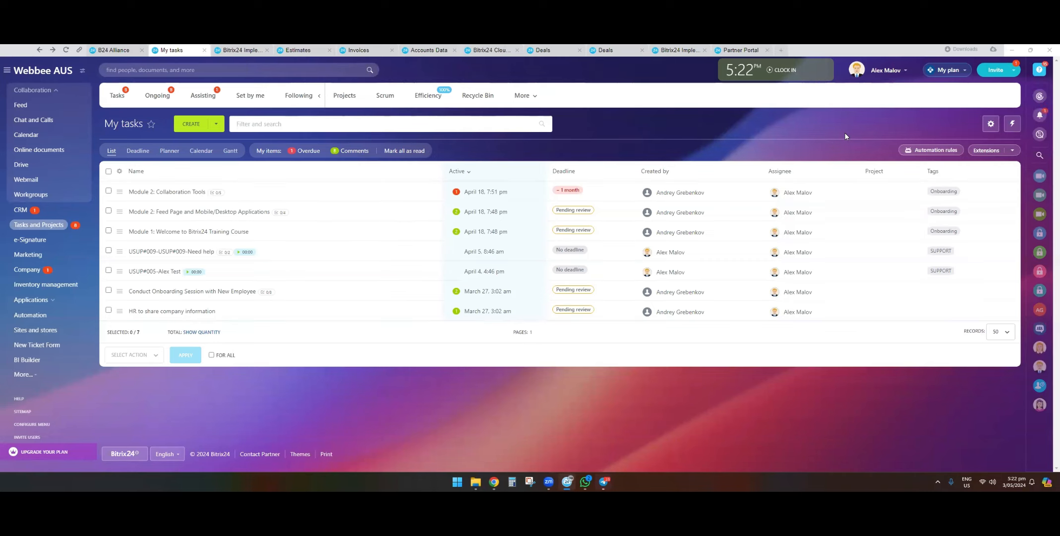
Open task #77 for the job from the maximized notifications panel
left_click(867, 85)
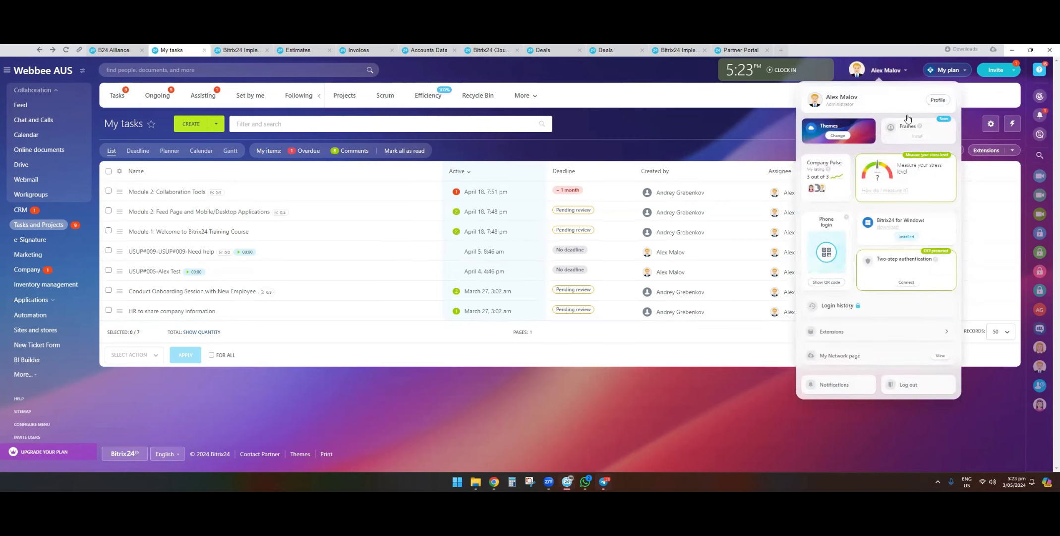
left_click(968, 121)
left_click(1040, 116)
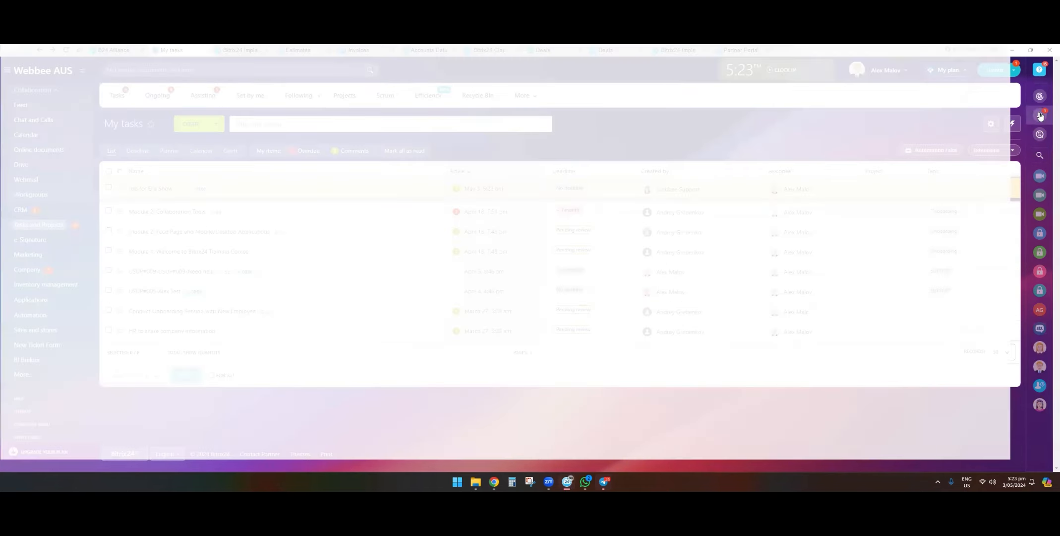
left_click(312, 52)
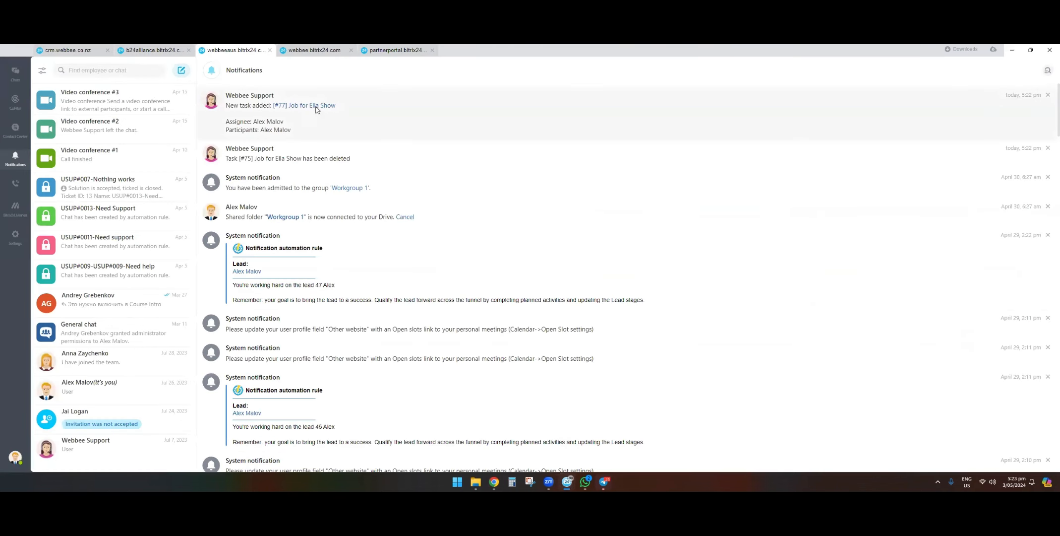
left_click(316, 108)
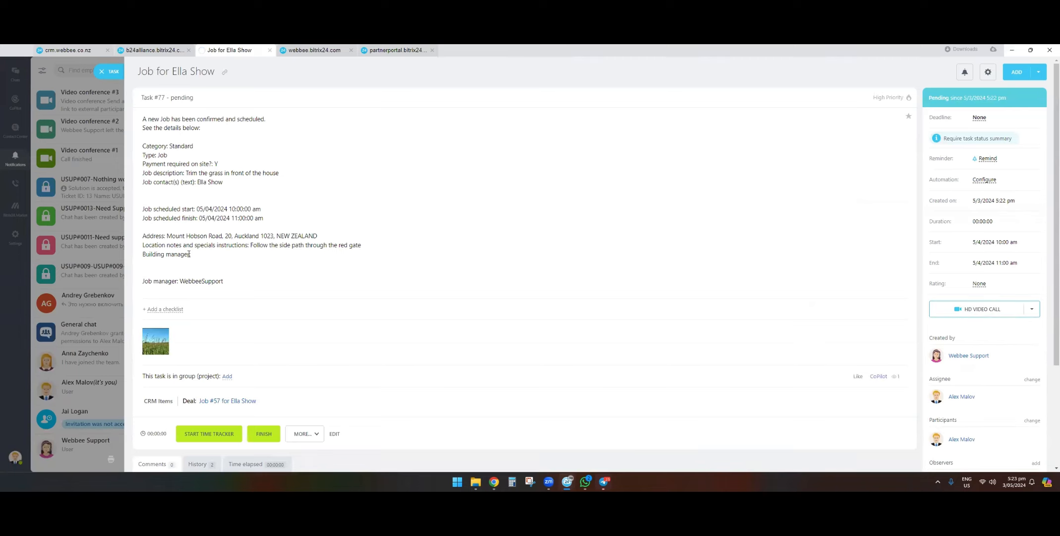
Start timing work on the job task
scroll(190, 185, "down", 2)
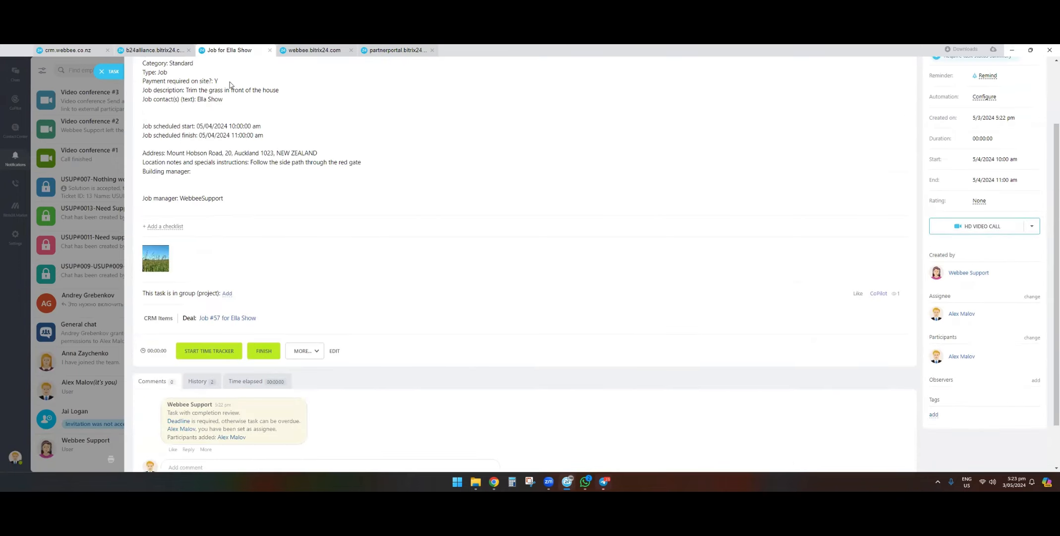
scroll(286, 147, "down", 1)
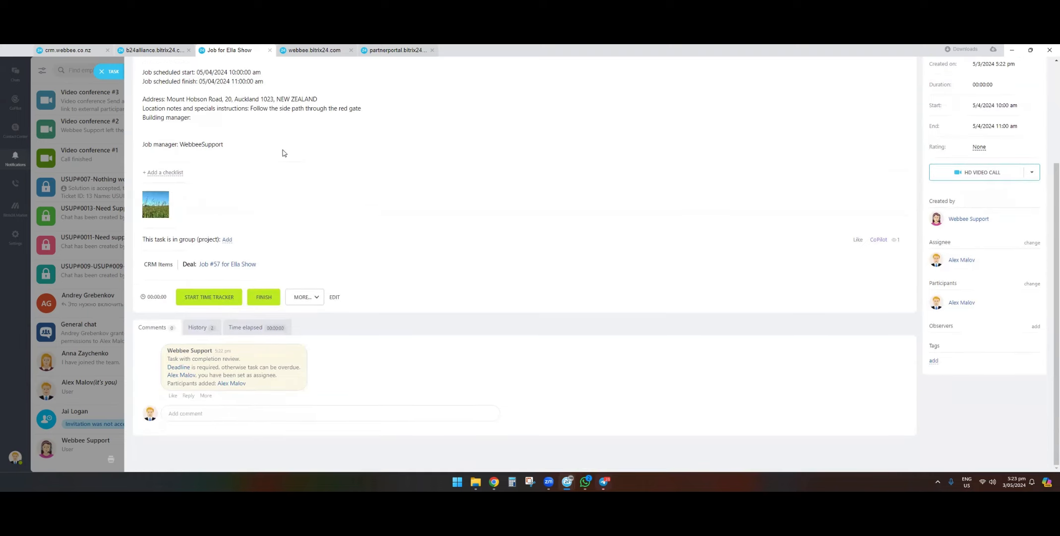
left_click(210, 298)
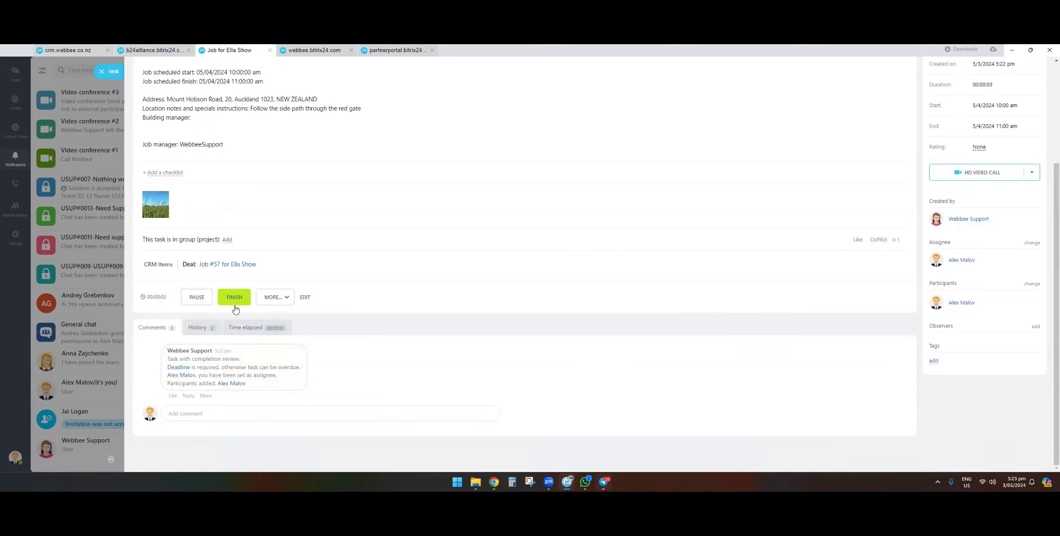
Post a 'Job is done' comment with the trimmed-grass photo attached, then finish the task
left_click(222, 416)
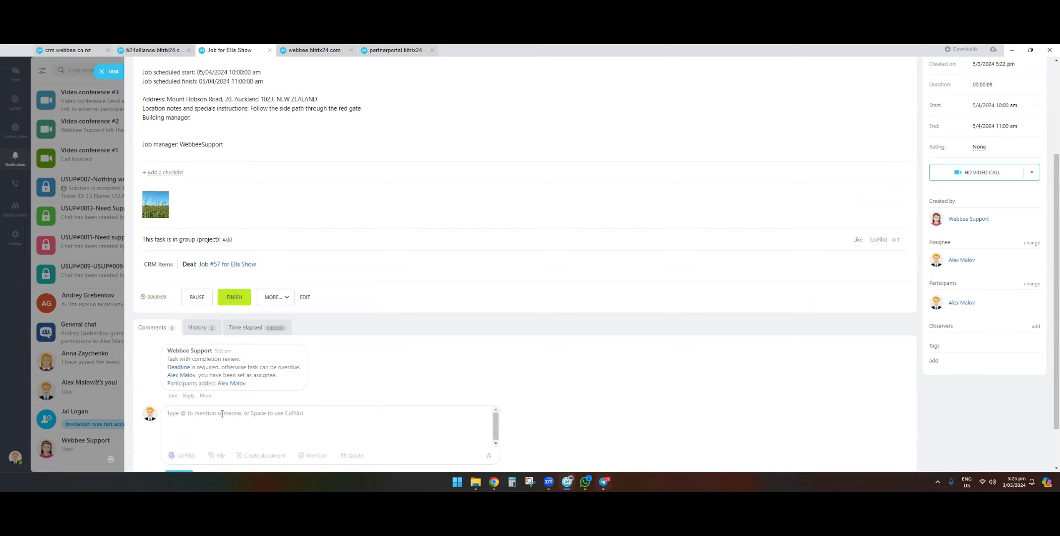
type("Job is done")
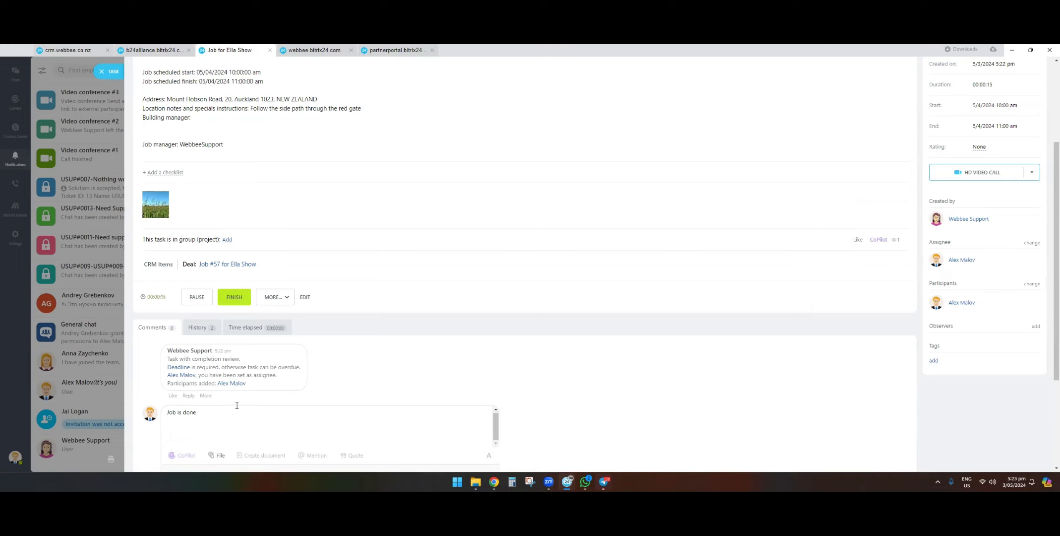
left_click(217, 455)
left_click(201, 353)
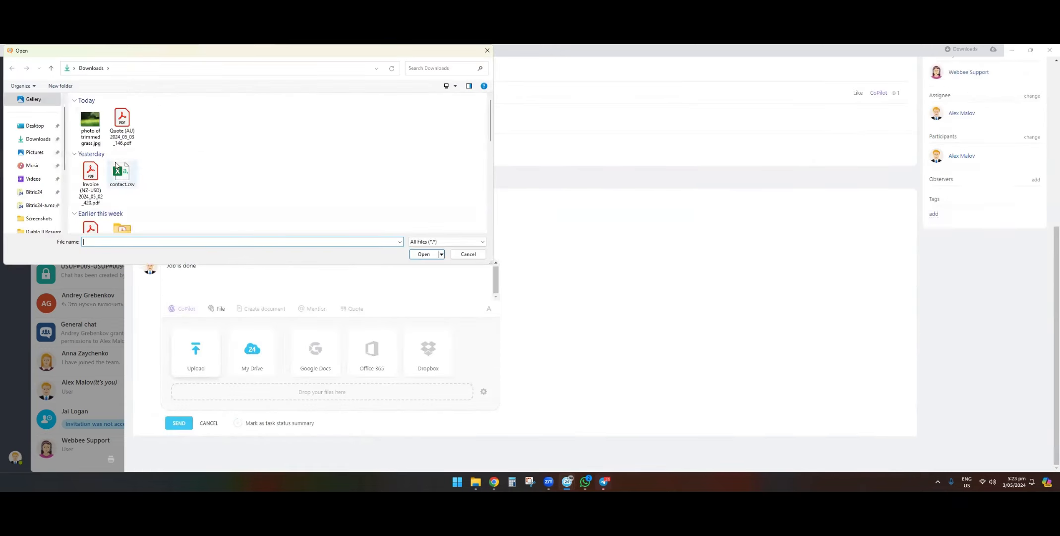
left_click(92, 119)
left_click(423, 254)
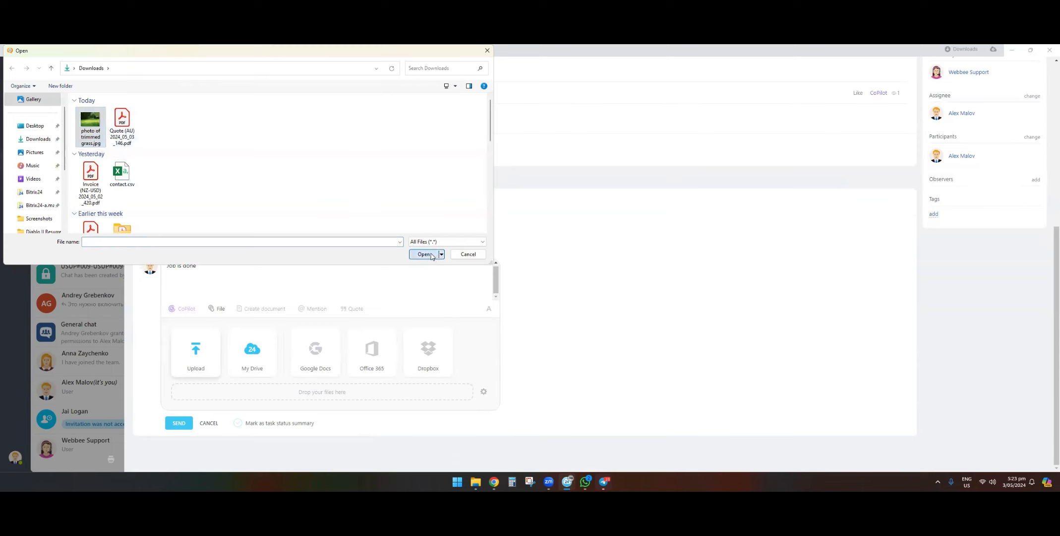
scroll(260, 317, "down", 1)
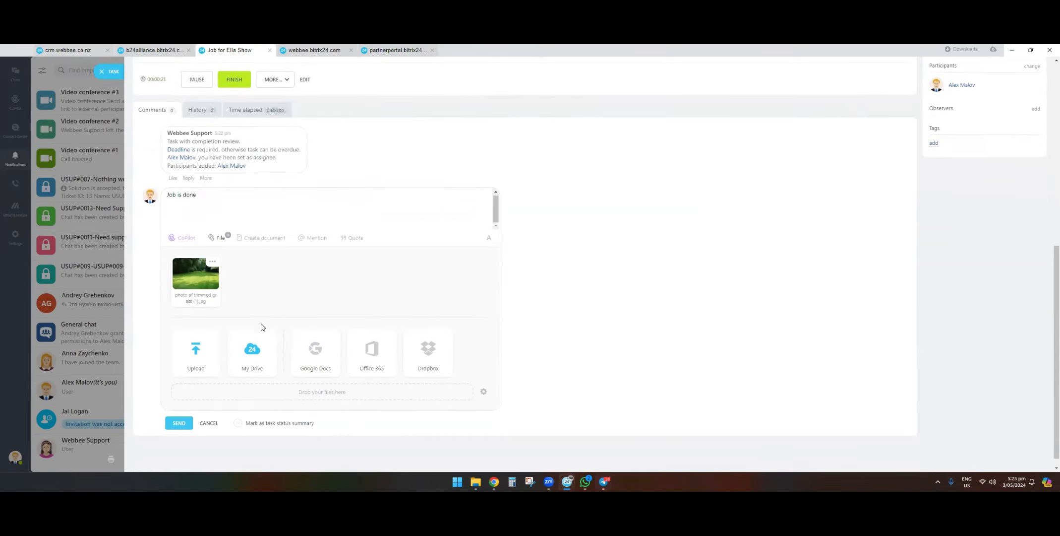
left_click(180, 425)
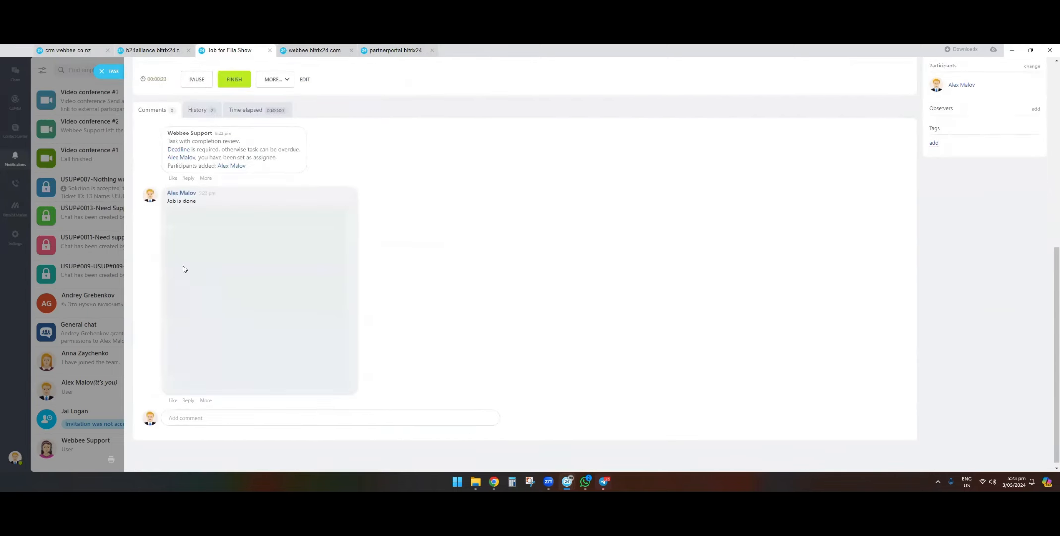
scroll(173, 278, "up", 3)
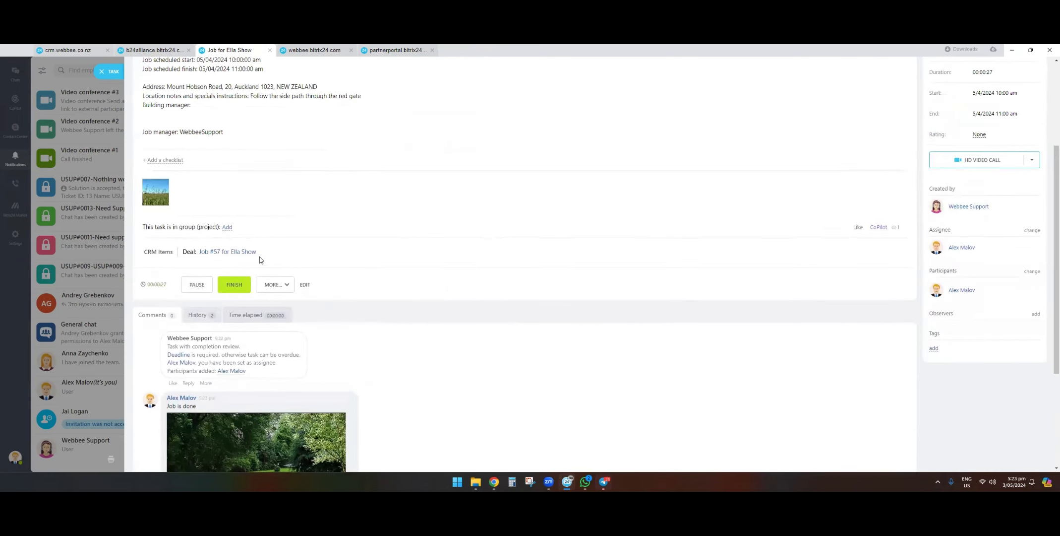
left_click(238, 290)
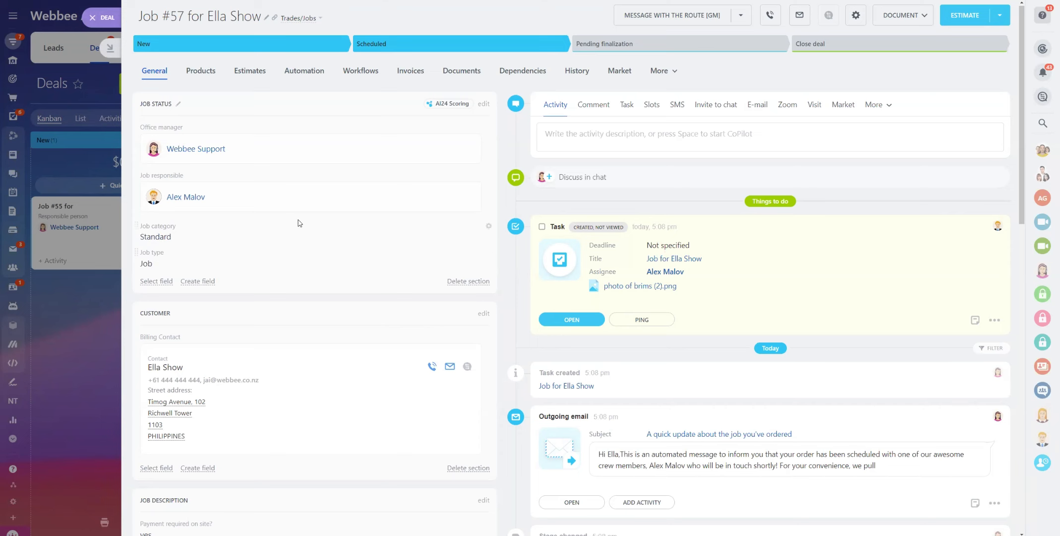
Close the Job #57 deal slider to return to the Deals Kanban
left_click(99, 24)
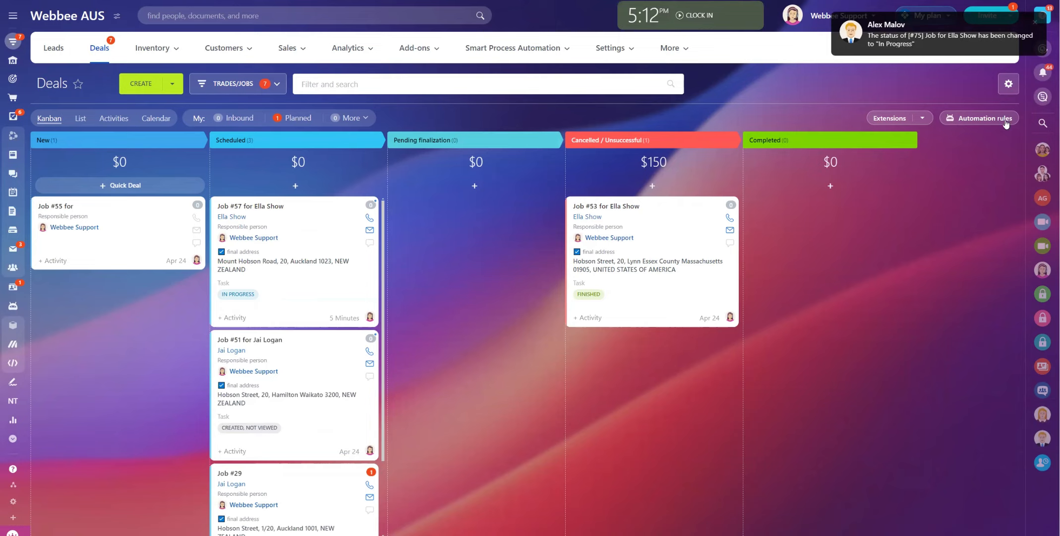
Open the pop-up notification about the closed job task in the Notifications view
left_click(934, 46)
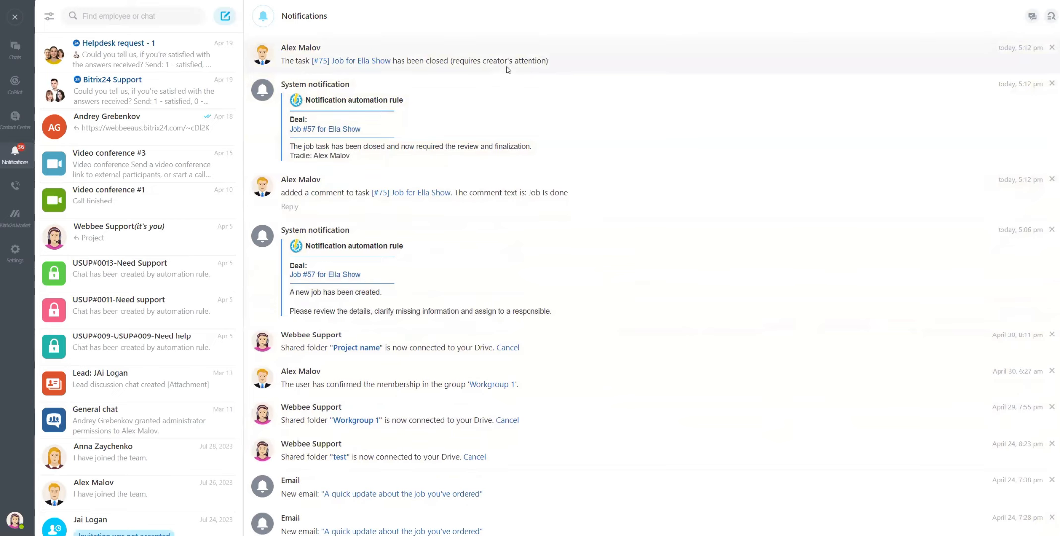
Close the Notifications view to get back to the Deals Kanban
left_click(14, 18)
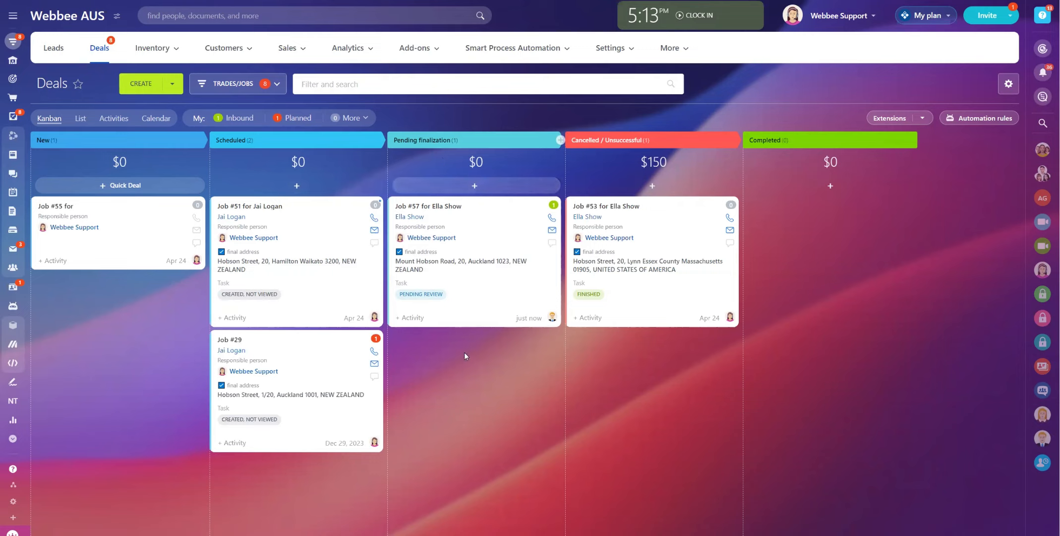
Open the Job #57 deal and scroll its timeline to check the stage change and completion email
left_click(424, 205)
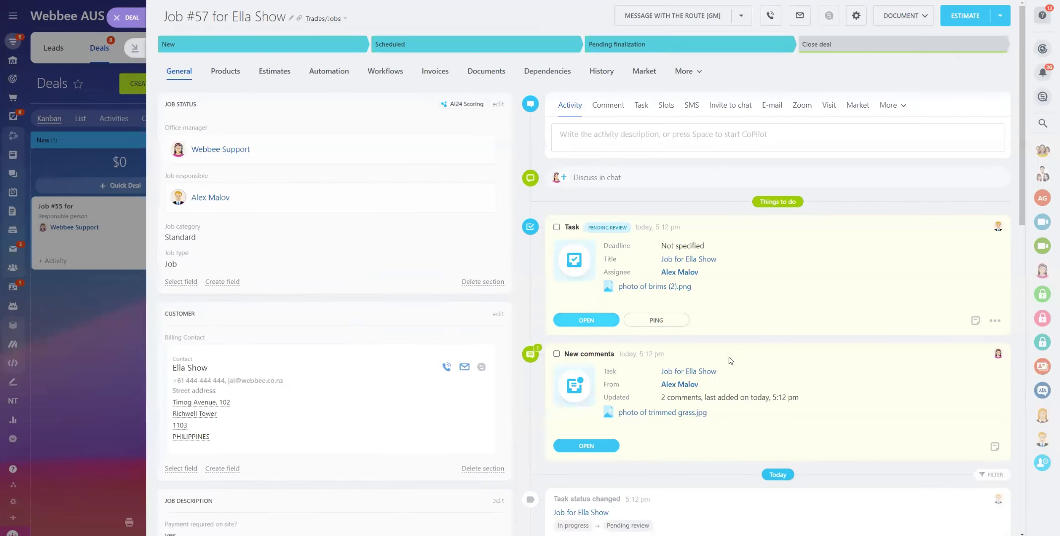
scroll(654, 288, "down", 1)
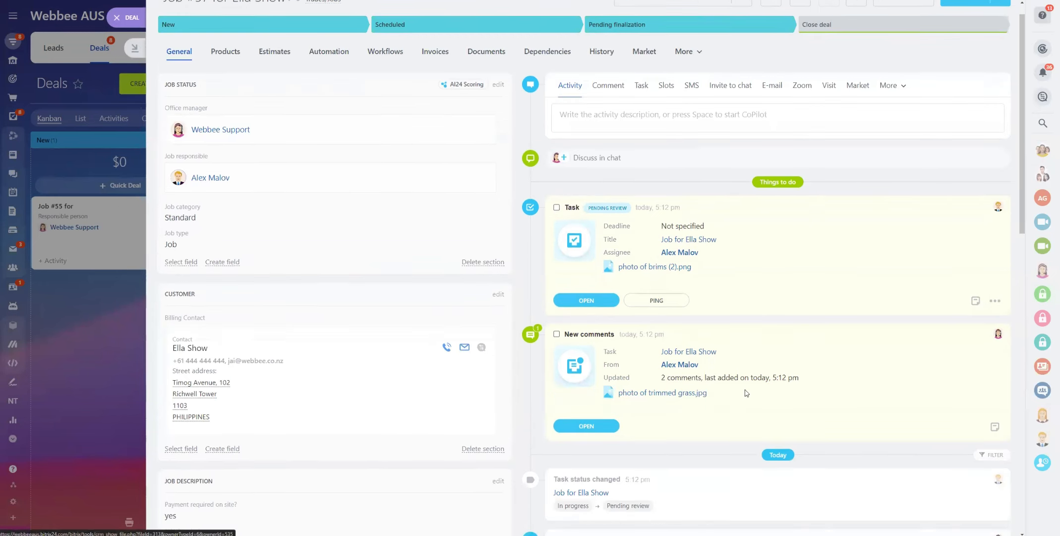
scroll(687, 388, "down", 6)
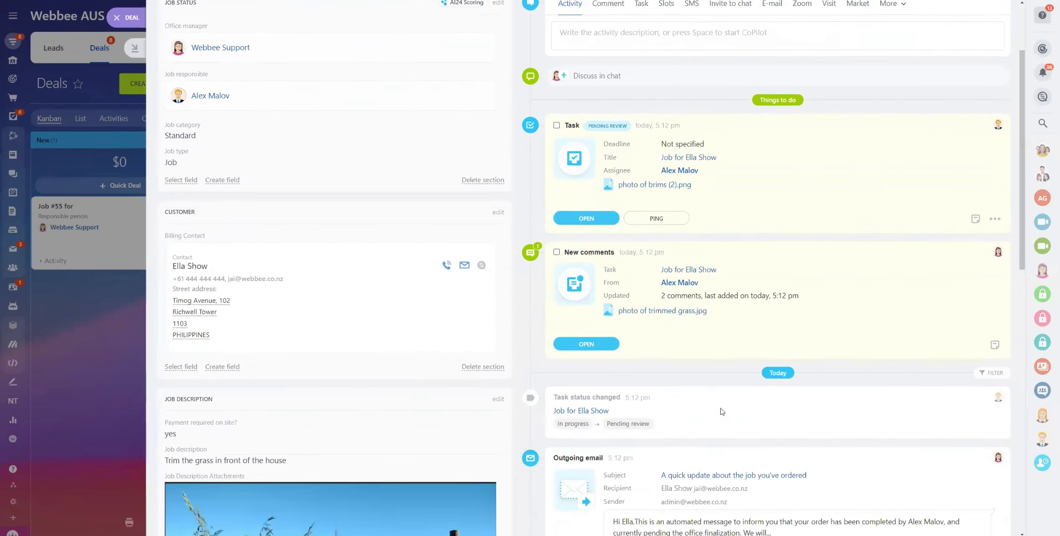
scroll(719, 461, "up", 7)
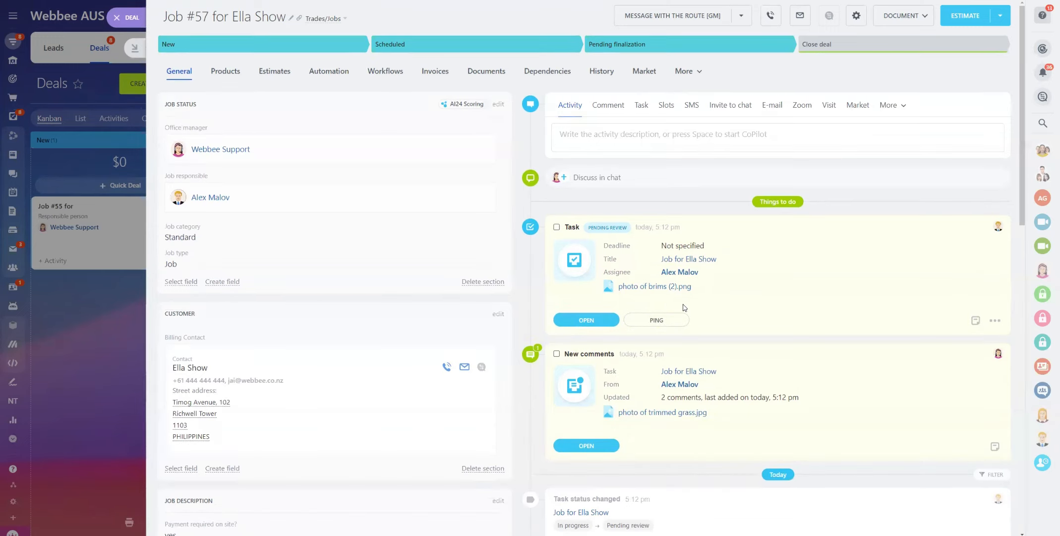
Open the closed job task, reveal its pings, read through the lawn-photo comments, then close it
left_click(587, 320)
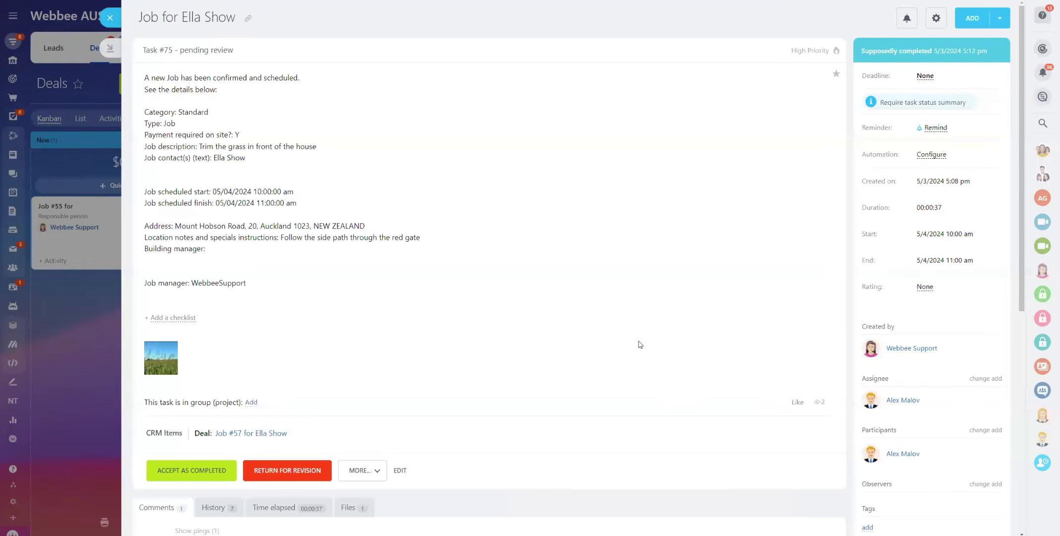
scroll(290, 112, "down", 7)
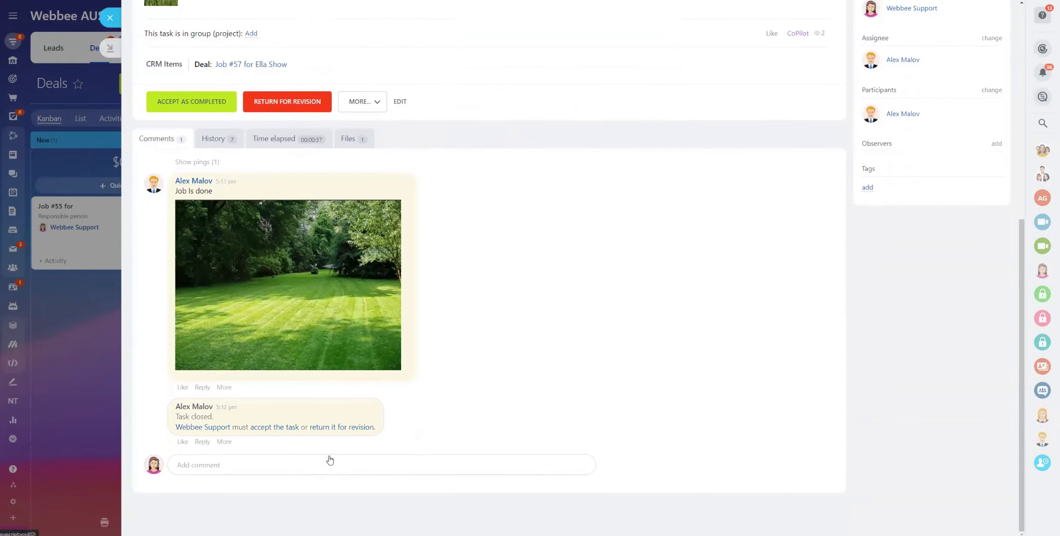
left_click(200, 162)
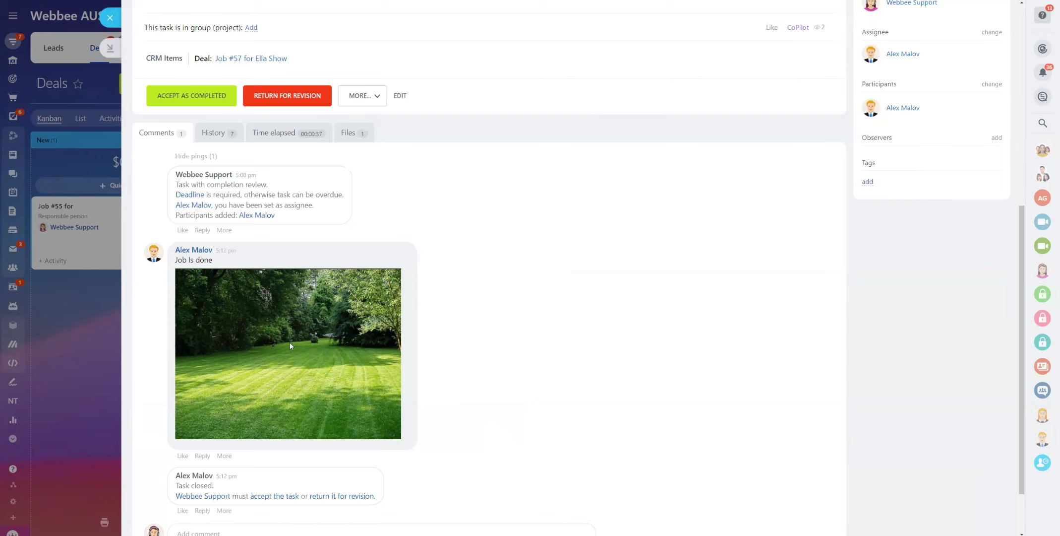
scroll(291, 346, "down", 2)
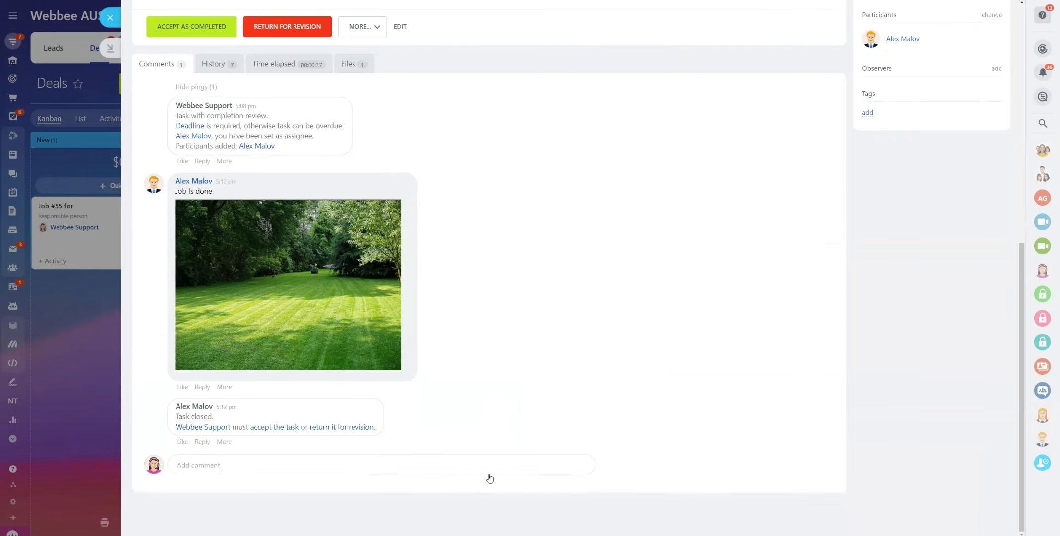
scroll(486, 477, "up", 7)
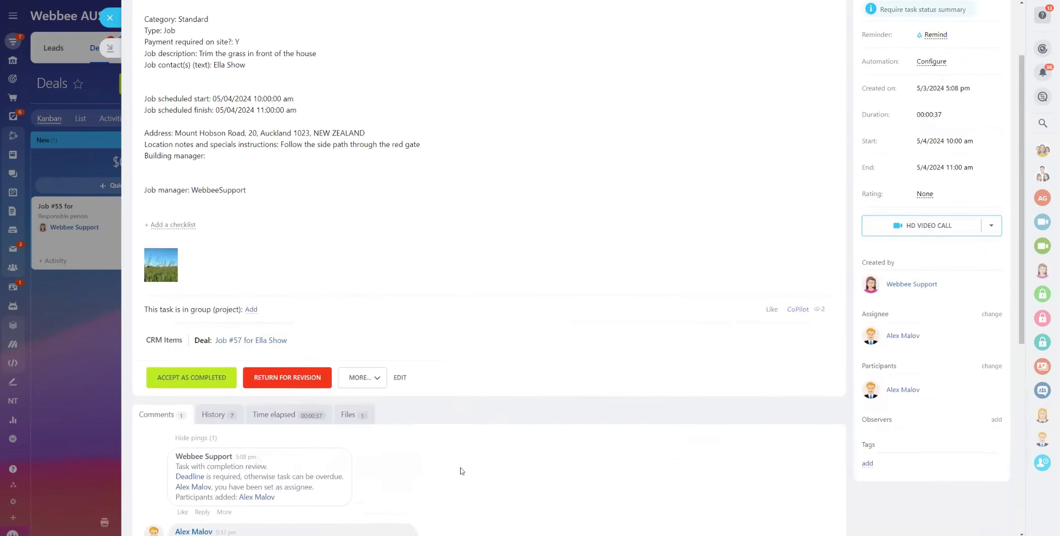
scroll(461, 470, "down", 5)
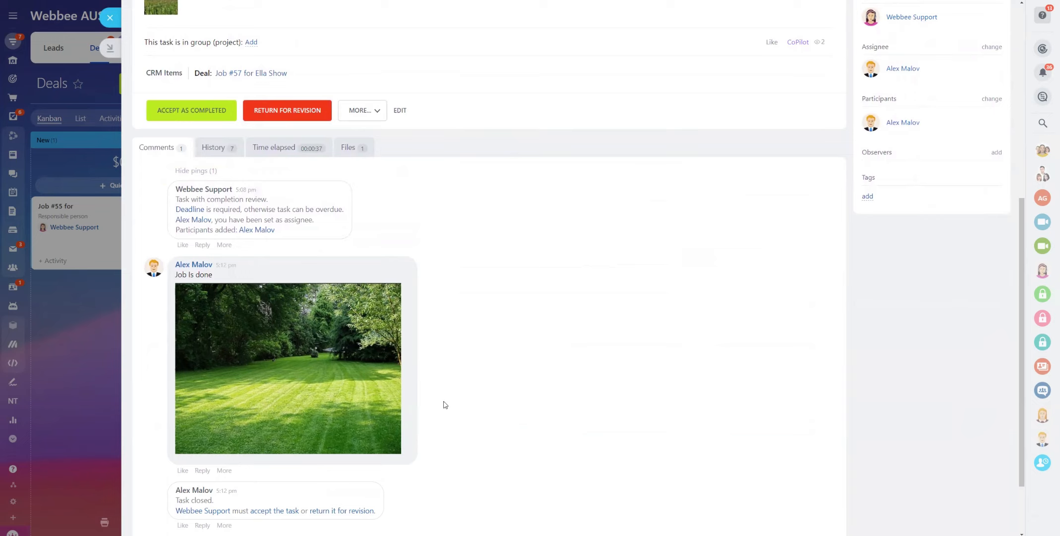
scroll(529, 377, "up", 7)
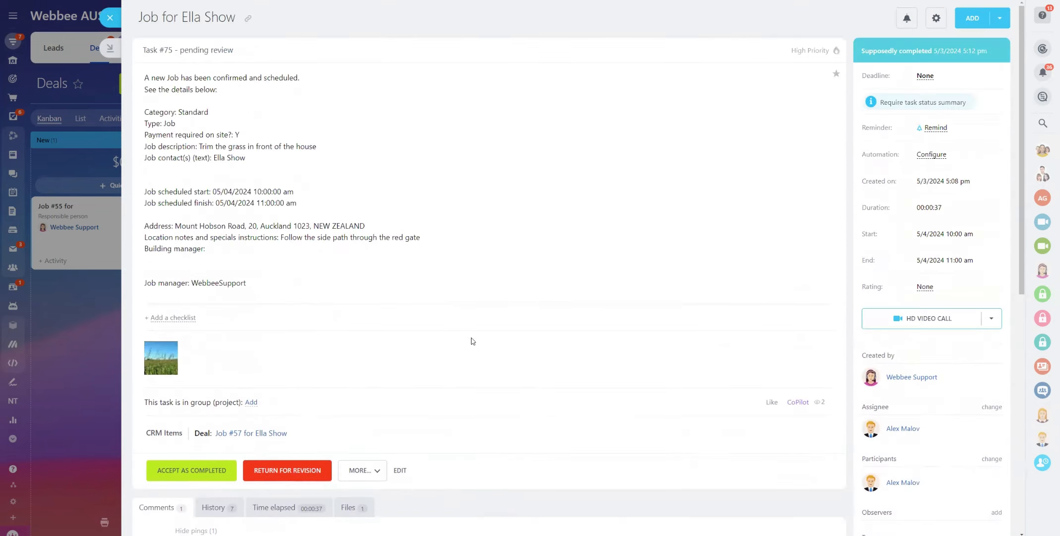
scroll(461, 426, "down", 8)
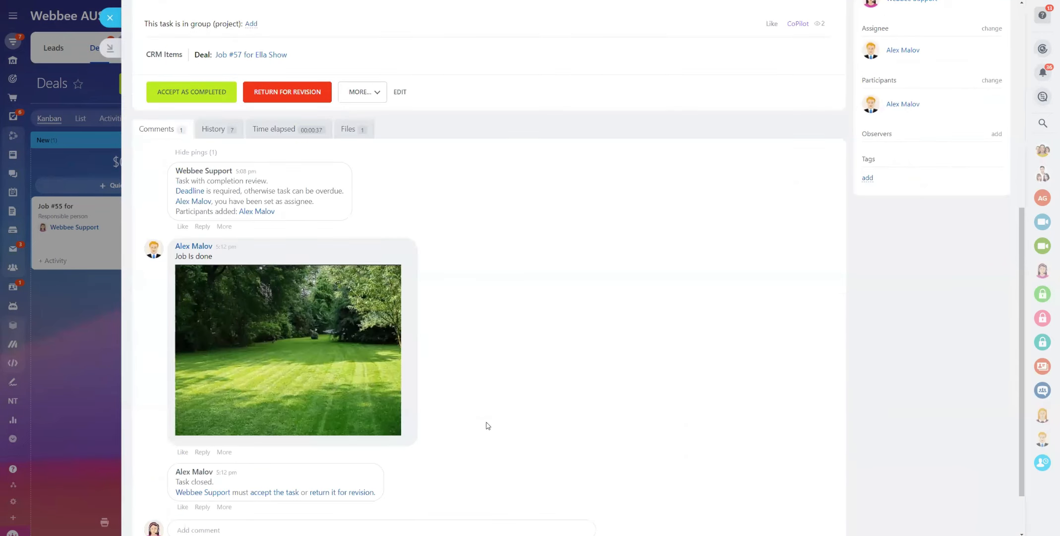
scroll(478, 395, "up", 5)
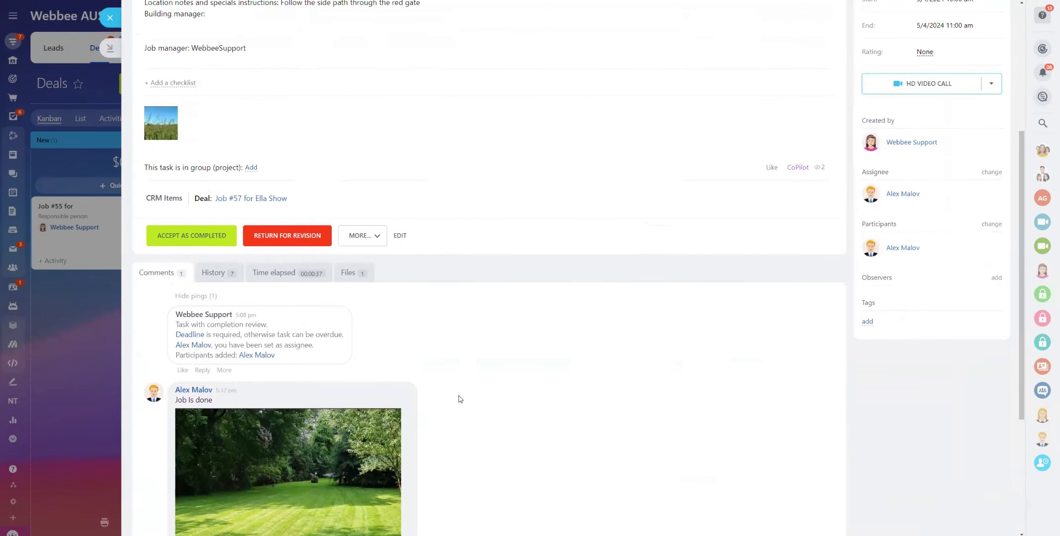
scroll(453, 444, "up", 2)
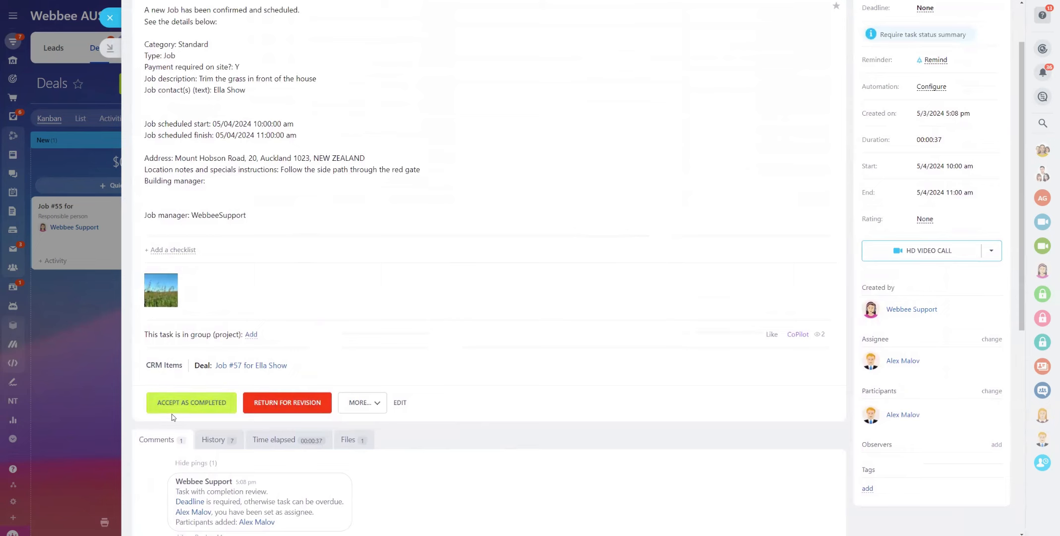
scroll(246, 312, "up", 2)
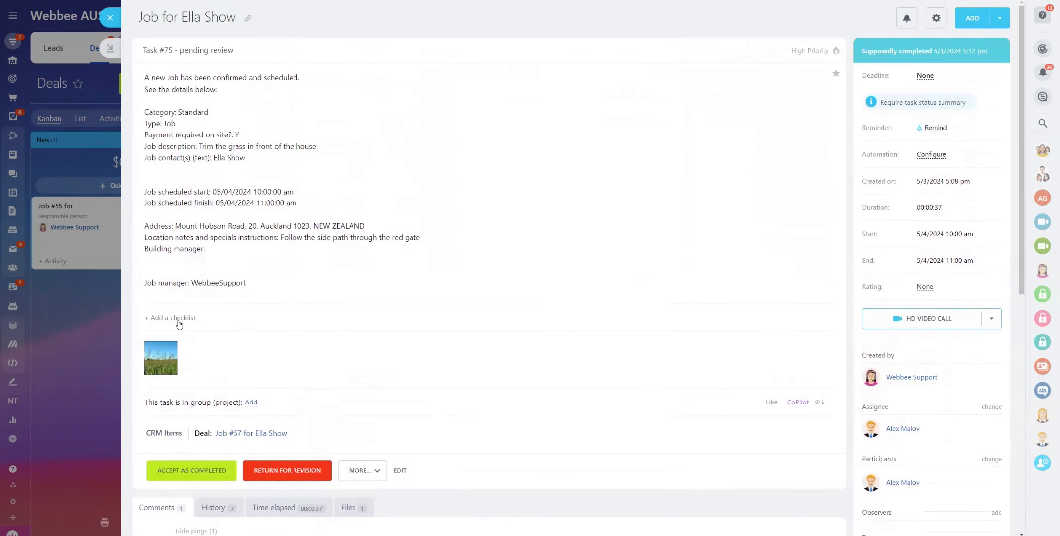
scroll(209, 369, "down", 3)
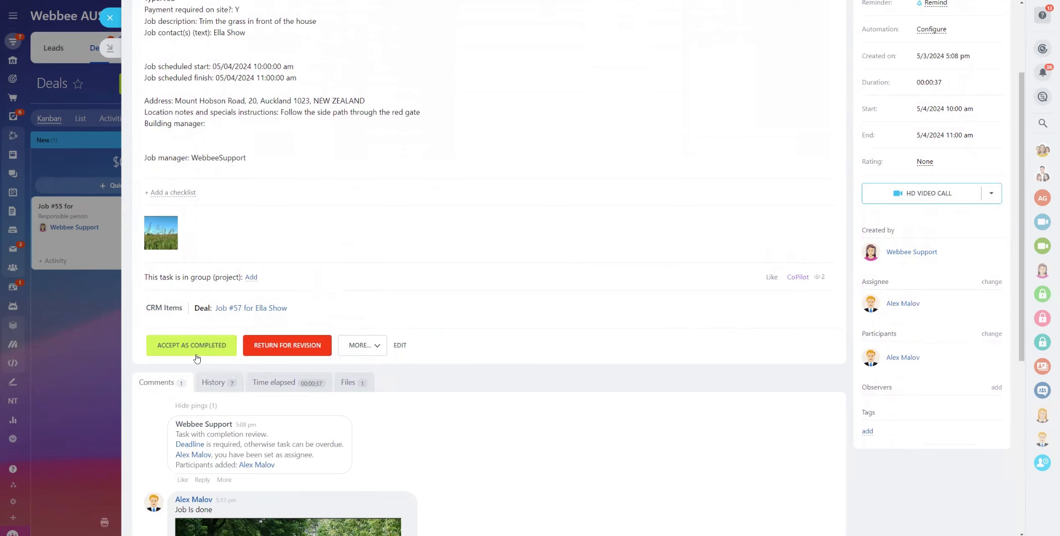
left_click(110, 18)
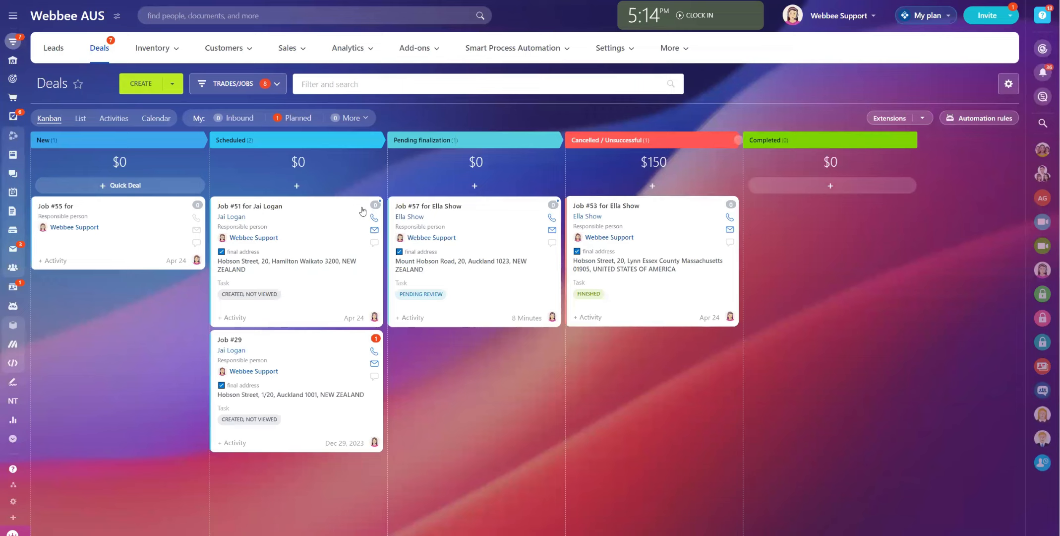
left_click(439, 210)
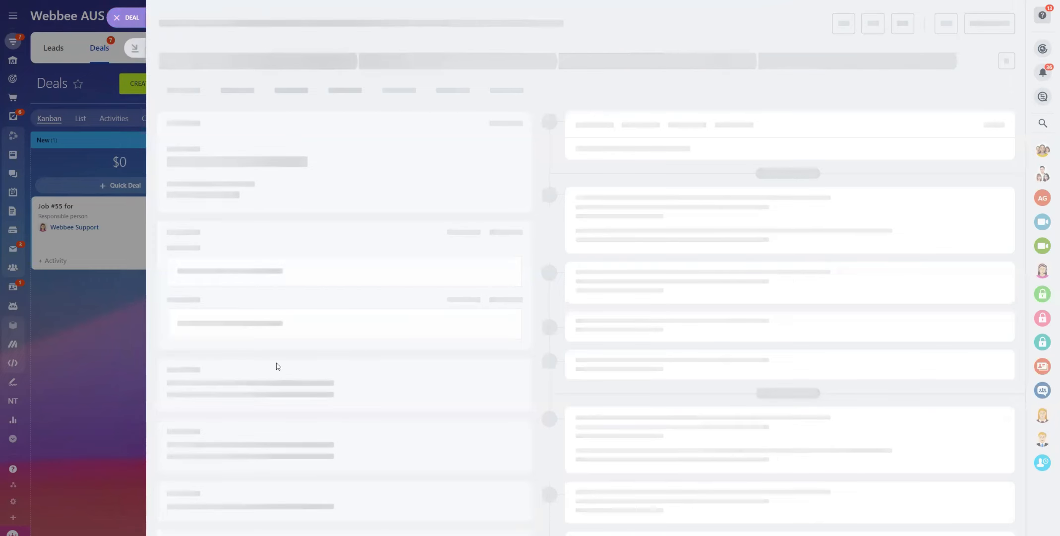
scroll(398, 367, "down", 7)
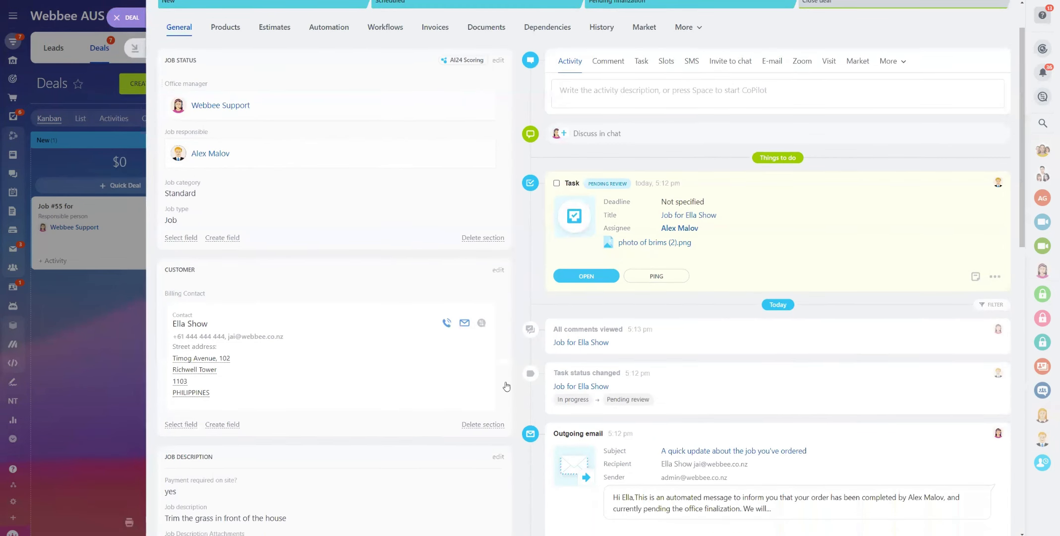
scroll(182, 361, "down", 7)
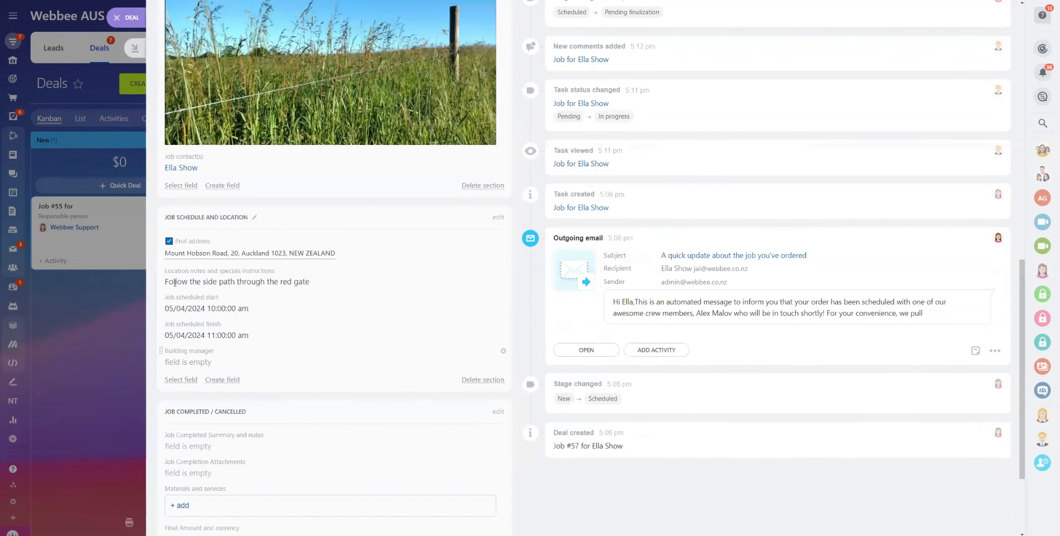
scroll(231, 276, "down", 2)
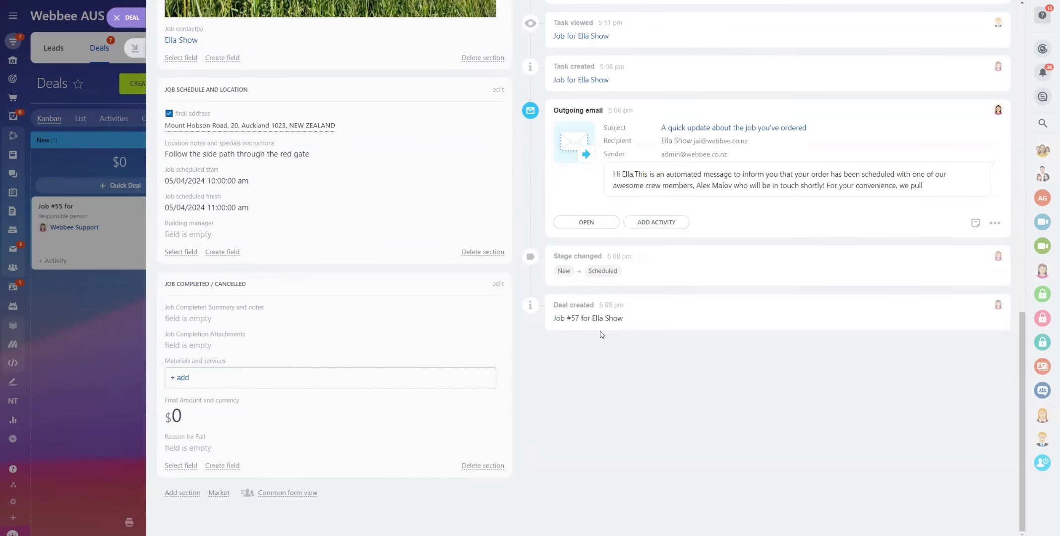
scroll(603, 335, "up", 7)
scroll(734, 342, "up", 8)
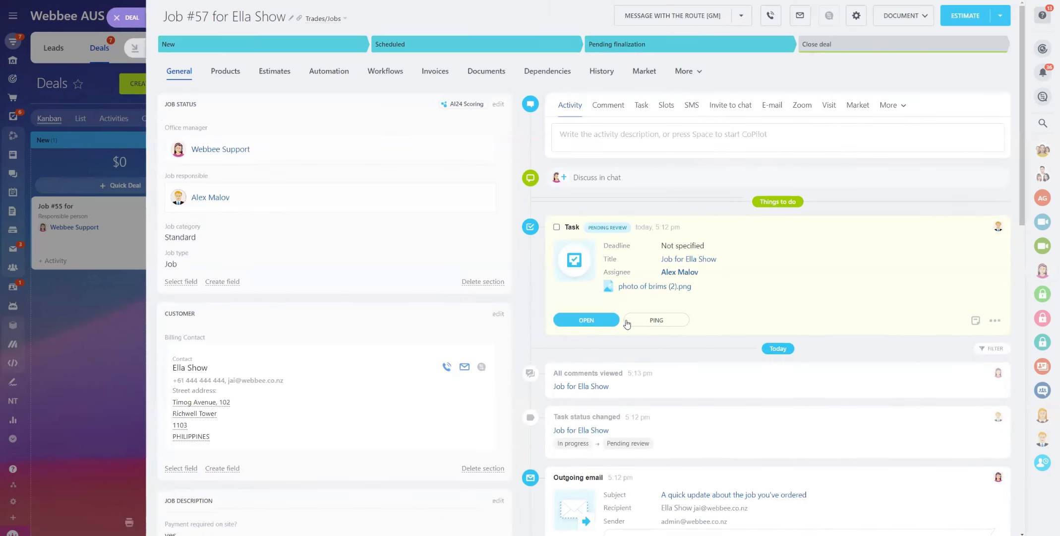
scroll(216, 394, "down", 15)
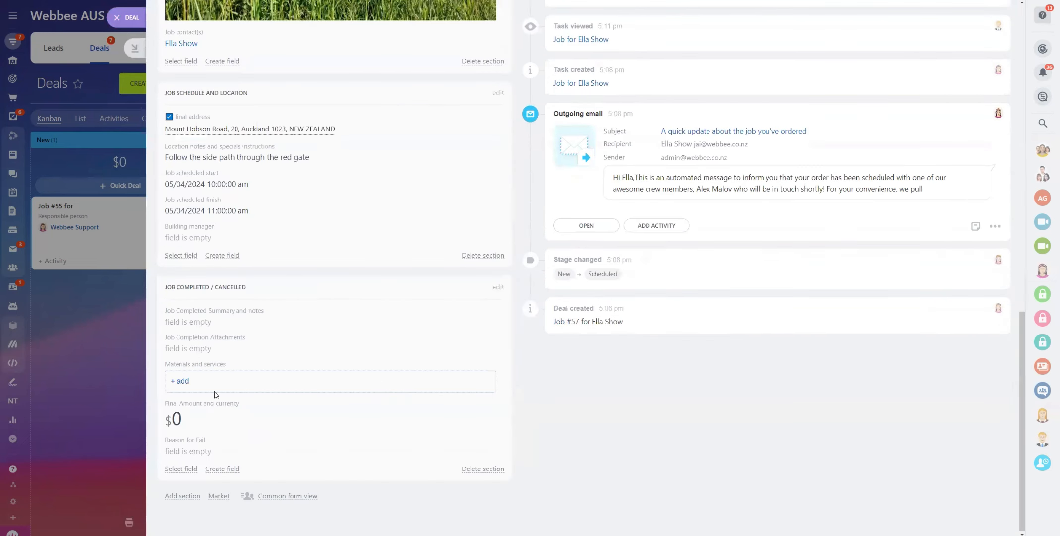
Write the completion summary: grass trimmed in the indicated area, evidence attached, client confirmed by phone; expand Job Completion Attachments
left_click(201, 321)
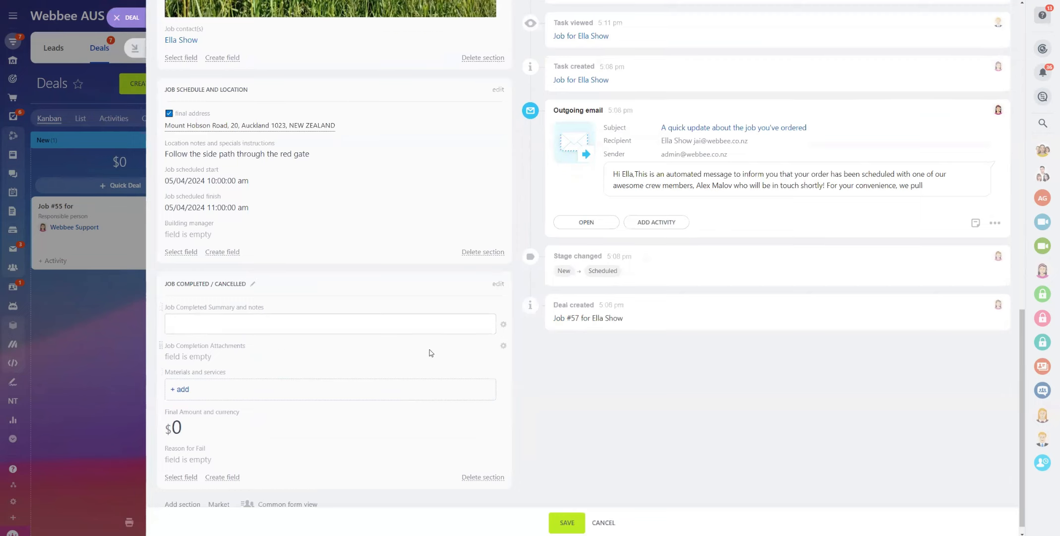
type("Ep")
type("med ")
type("the grass in the indica")
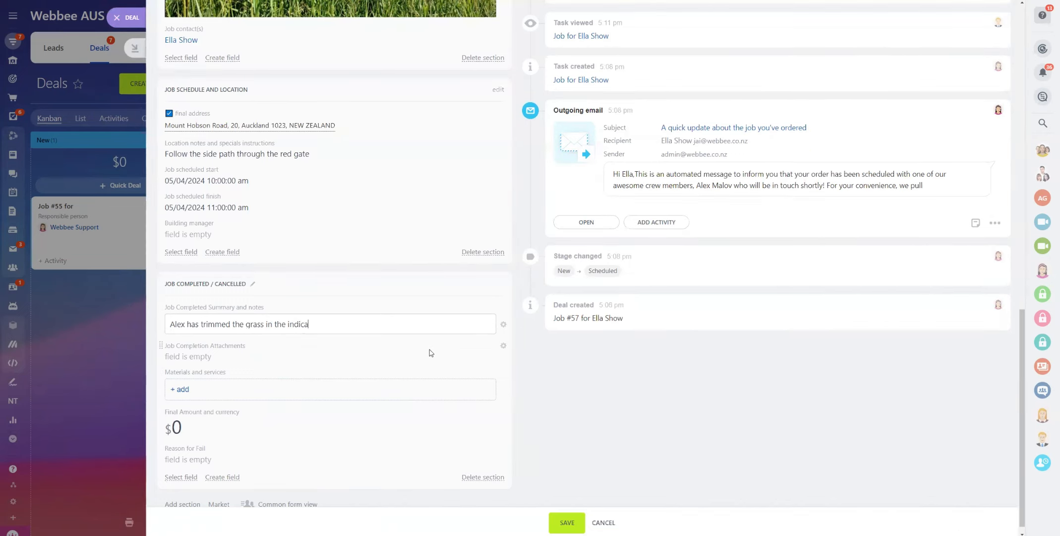
type("ted areas. Evidense")
type("has been att")
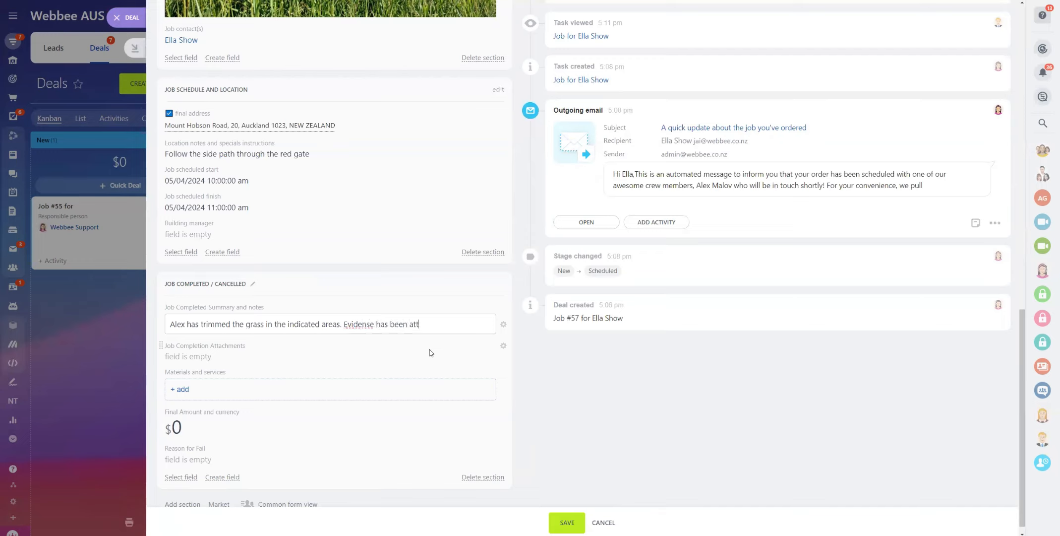
type("ached. Client confirmed")
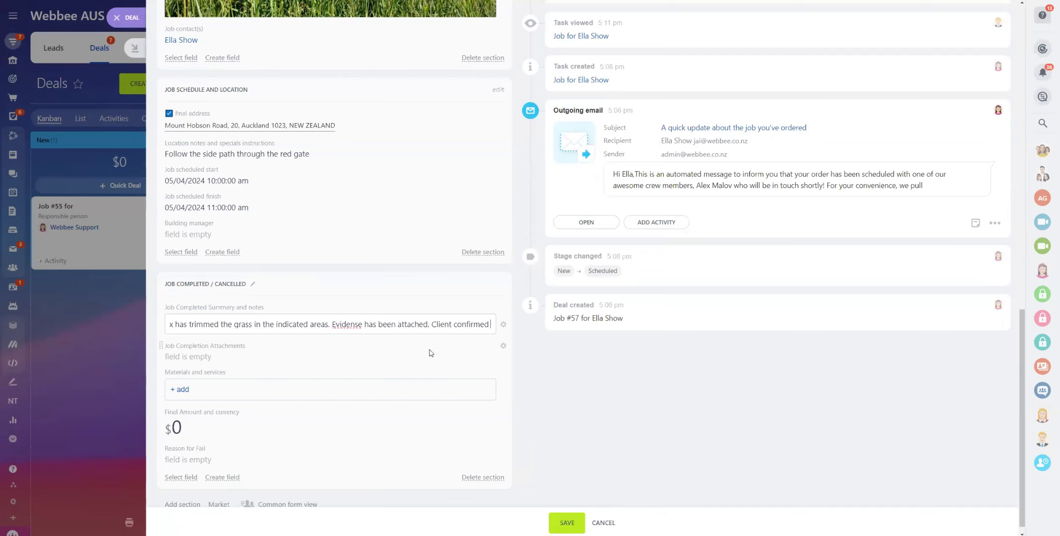
type(" the complet")
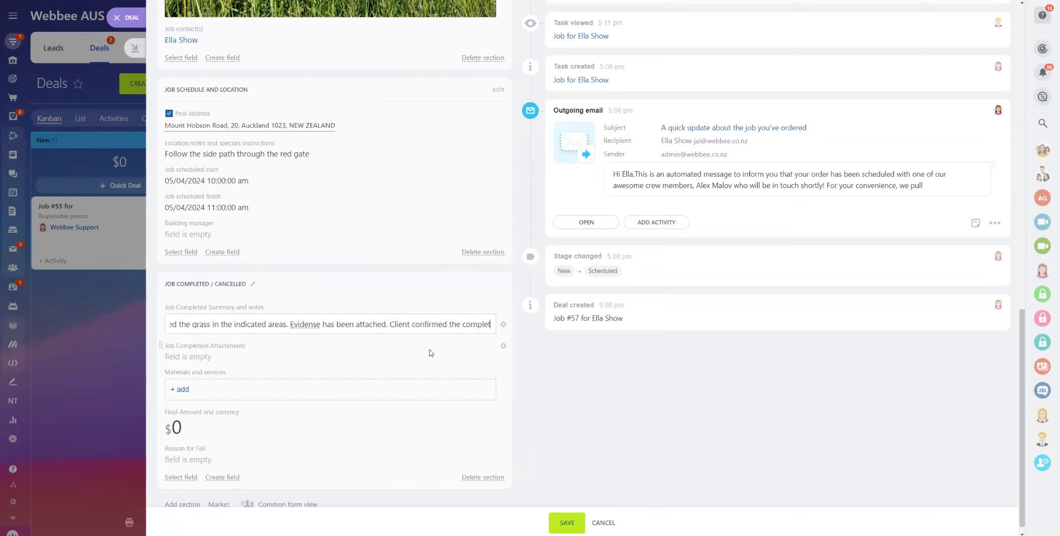
type("ion b")
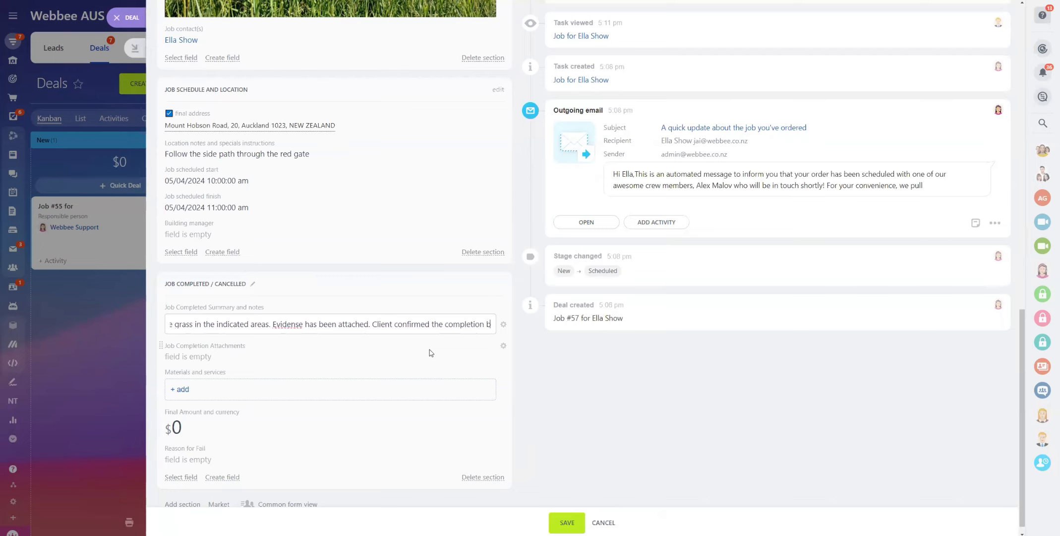
type("y the phone")
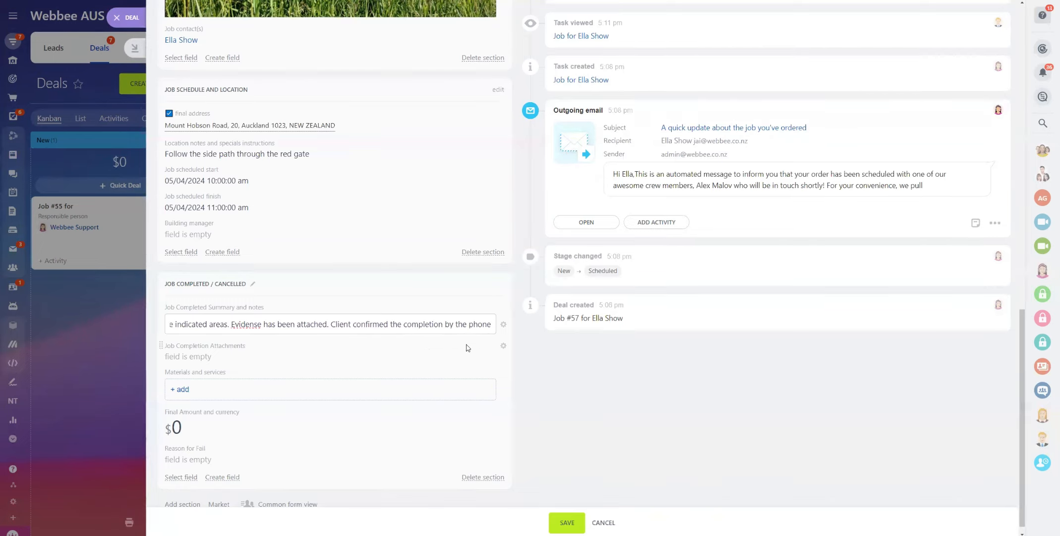
left_click(524, 352)
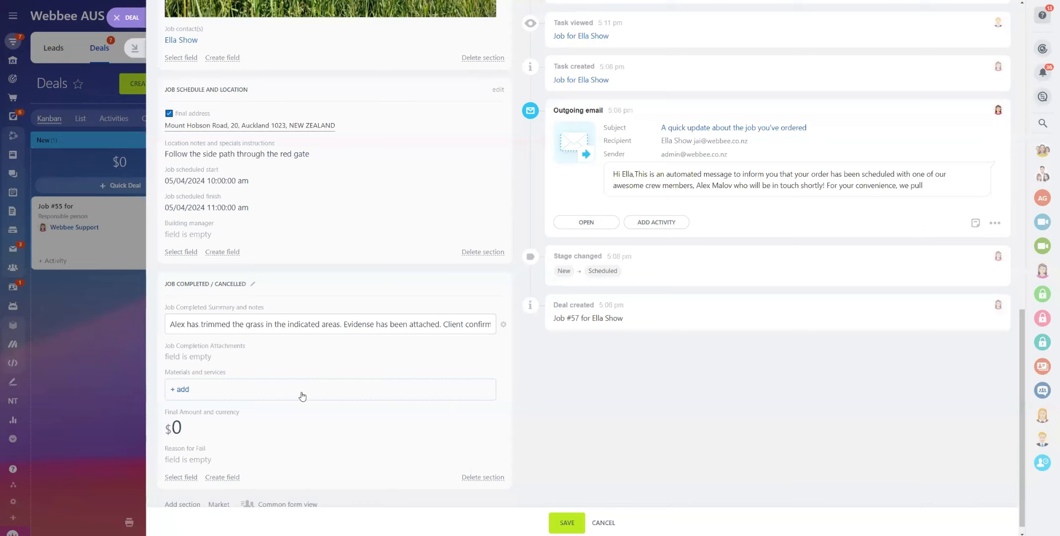
left_click(202, 358)
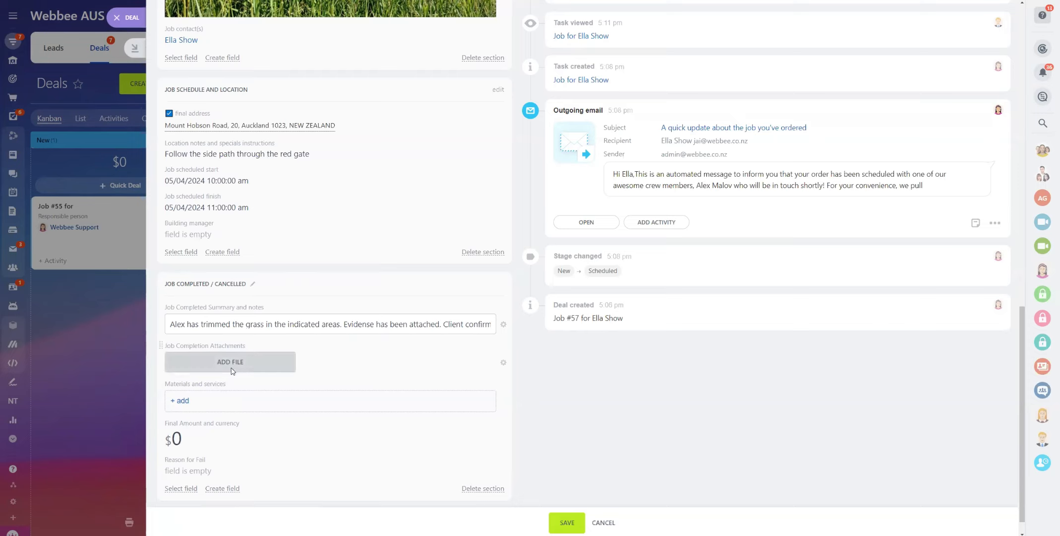
scroll(773, 392, "up", 6)
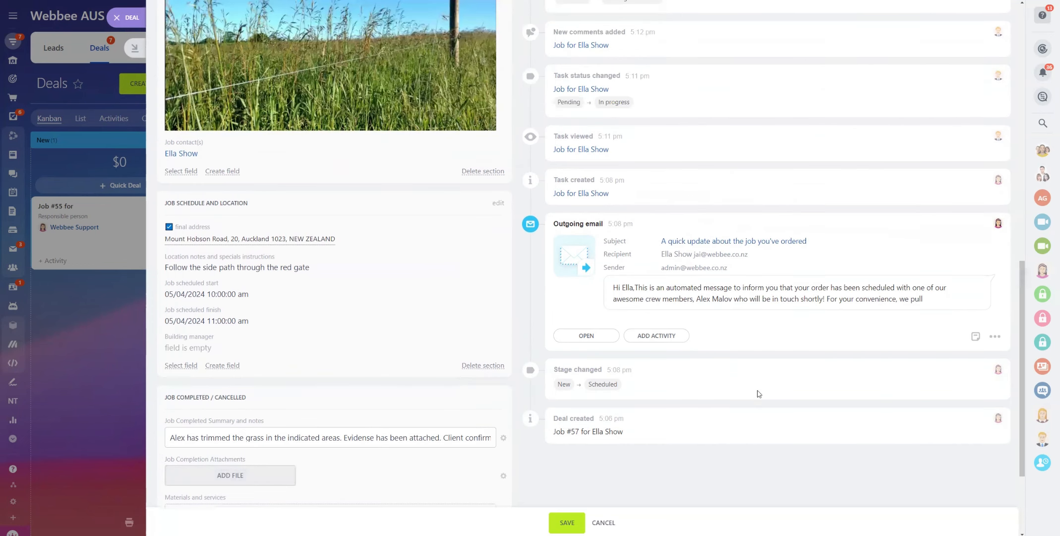
Open job task #75 and download its comment's trimmed-grass photo to Downloads as 'photo of trimmed grass.jpg'
left_click(570, 523)
scroll(591, 416, "up", 2)
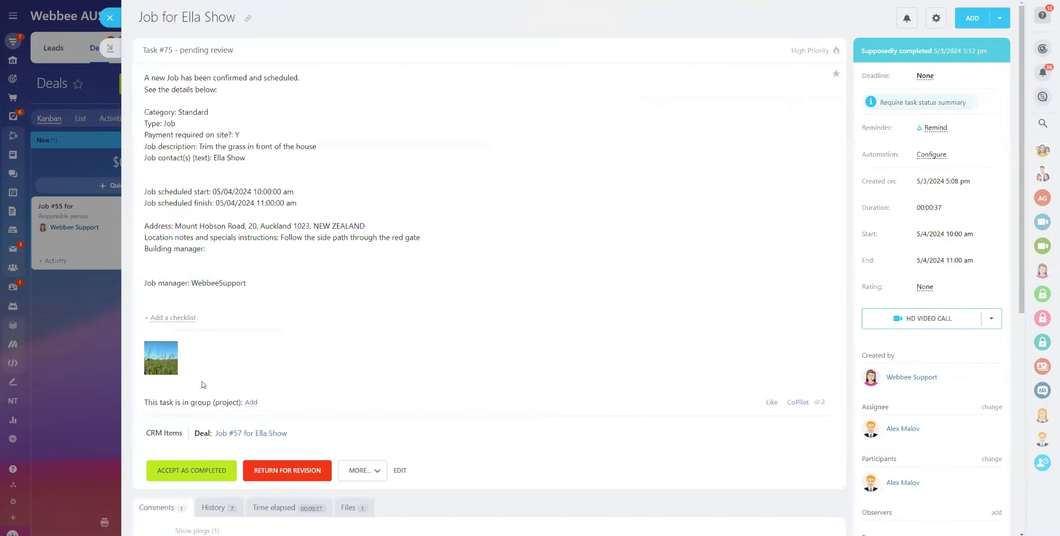
left_click(156, 360)
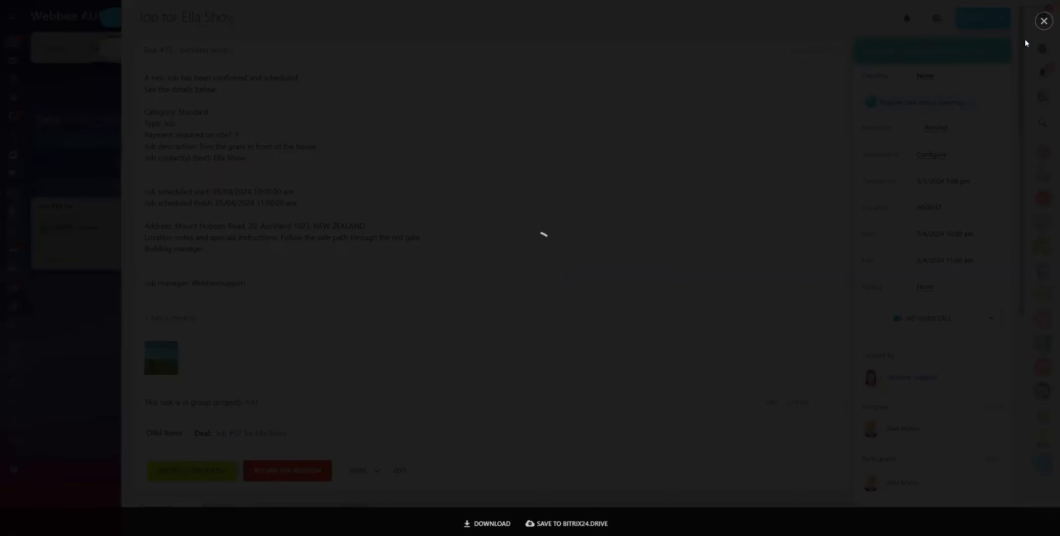
left_click(1043, 28)
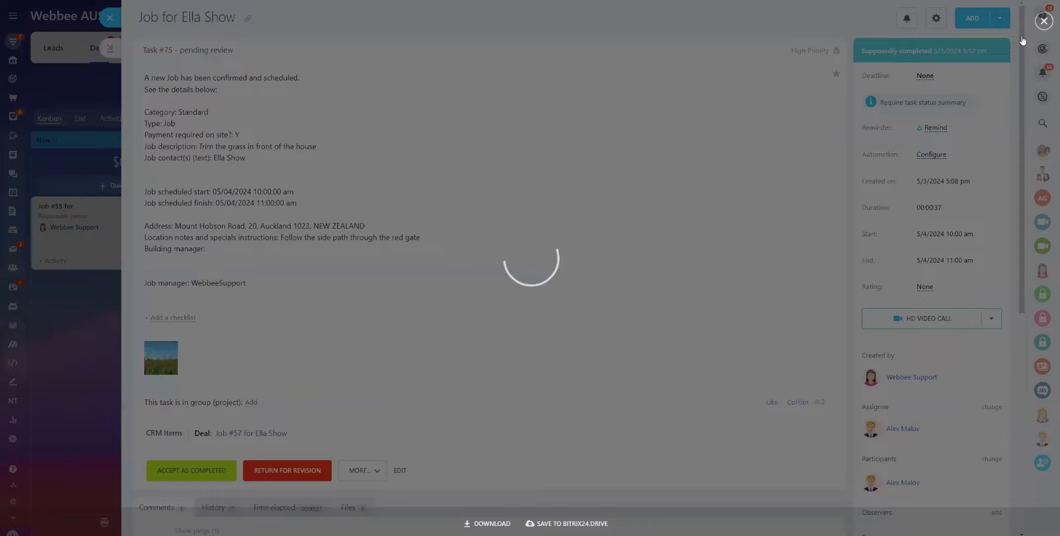
scroll(255, 251, "down", 3)
scroll(254, 250, "down", 3)
left_click(275, 366)
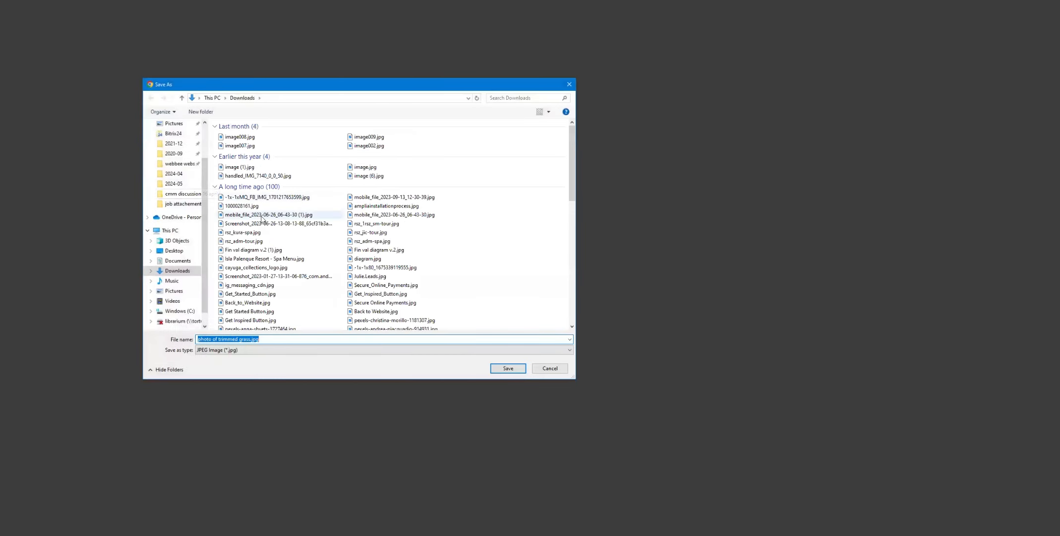
left_click(506, 367)
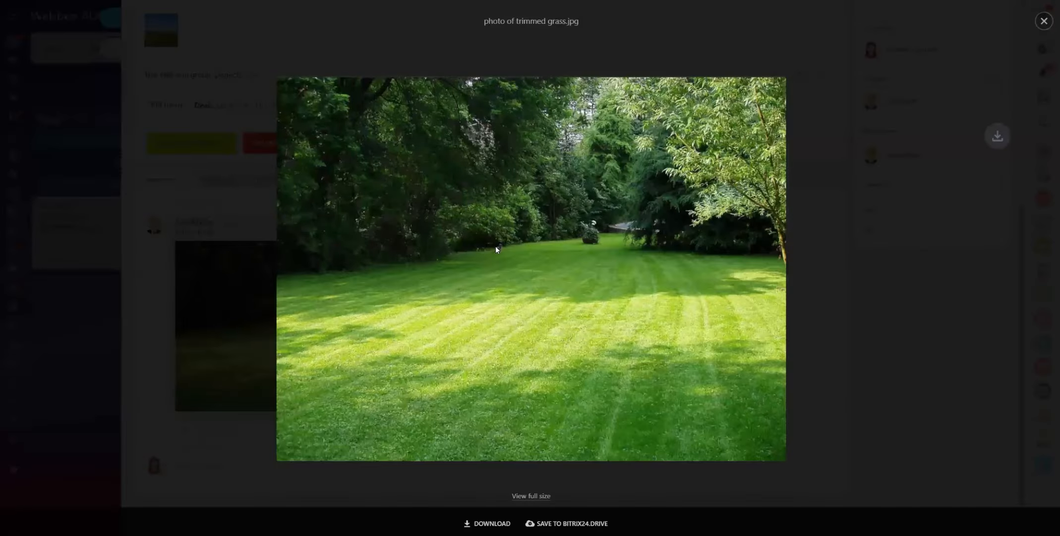
left_click(166, 20)
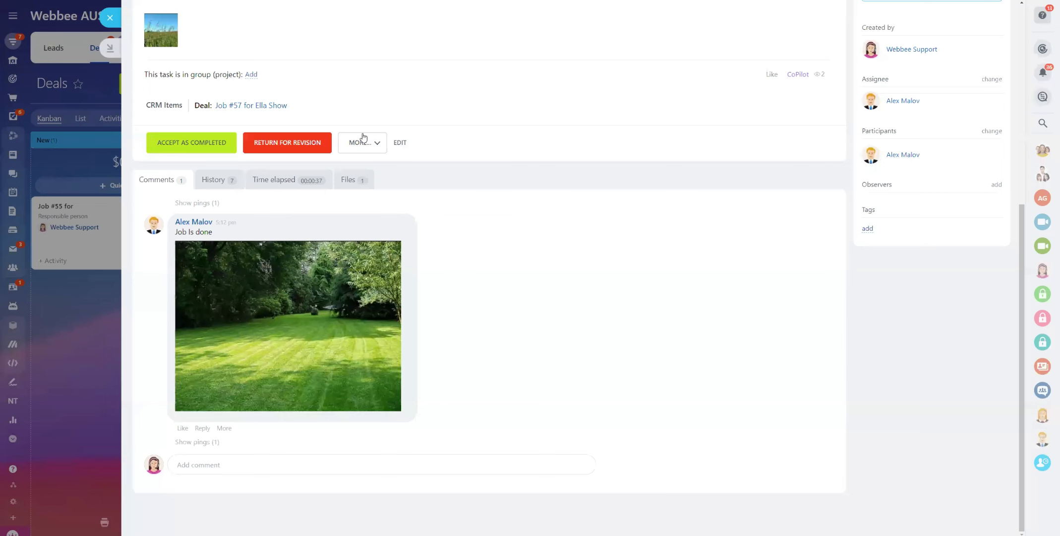
Back in the deal, attach photo of trimmed grass.jpg from Downloads to Job Completion Attachments
left_click(106, 23)
scroll(208, 388, "down", 7)
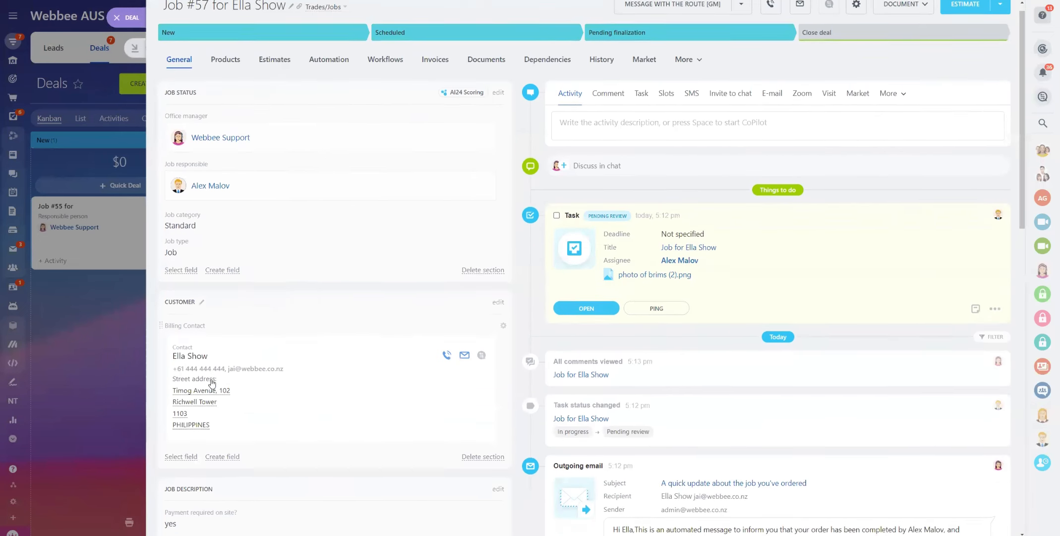
scroll(202, 309, "down", 6)
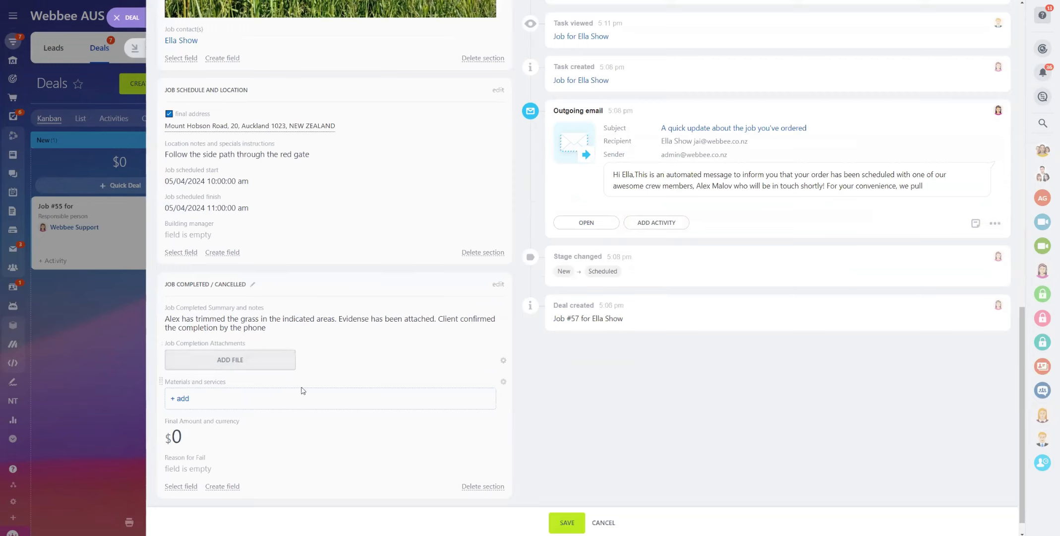
left_click(277, 361)
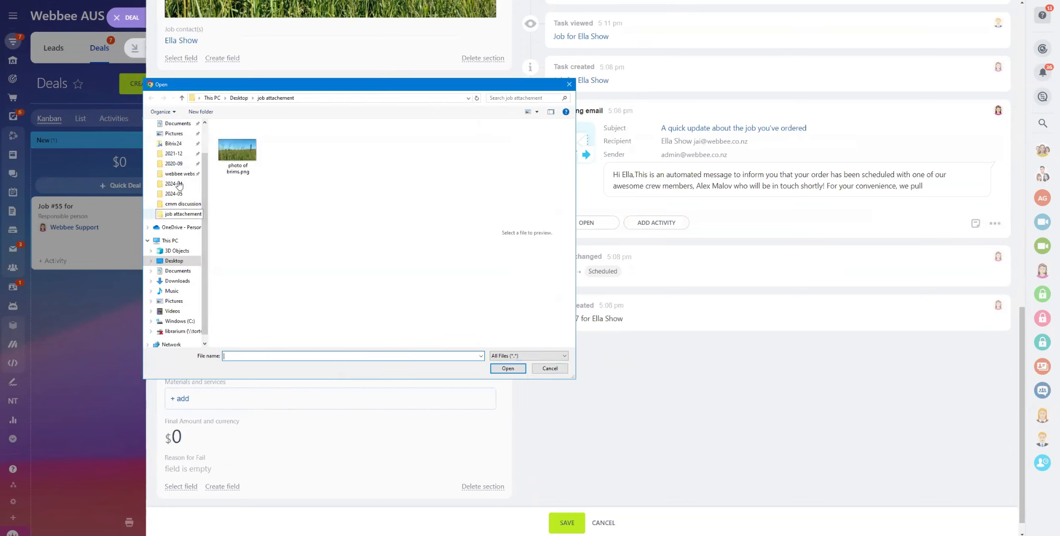
left_click(174, 193)
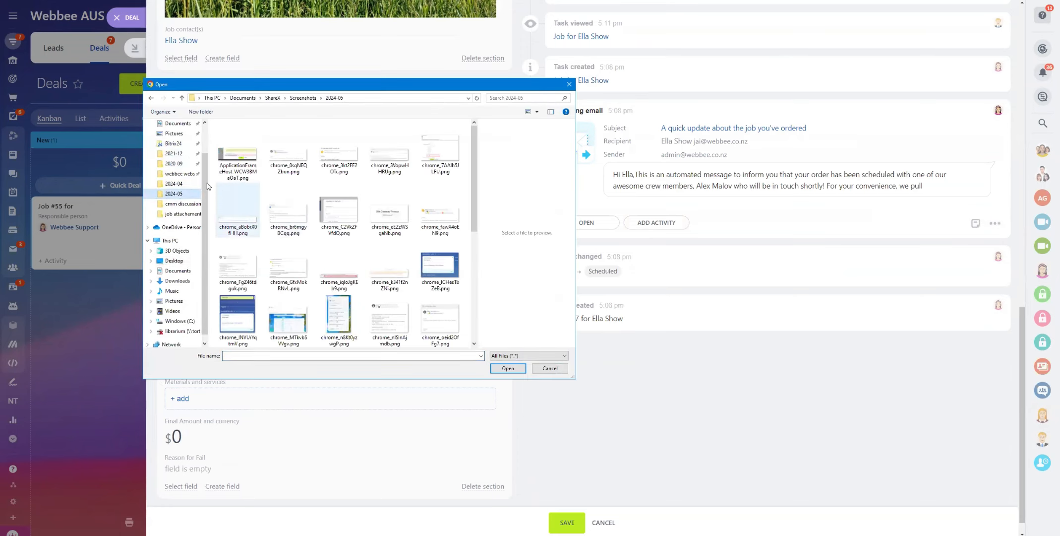
scroll(208, 186, "up", 1)
left_click(176, 123)
left_click(248, 137)
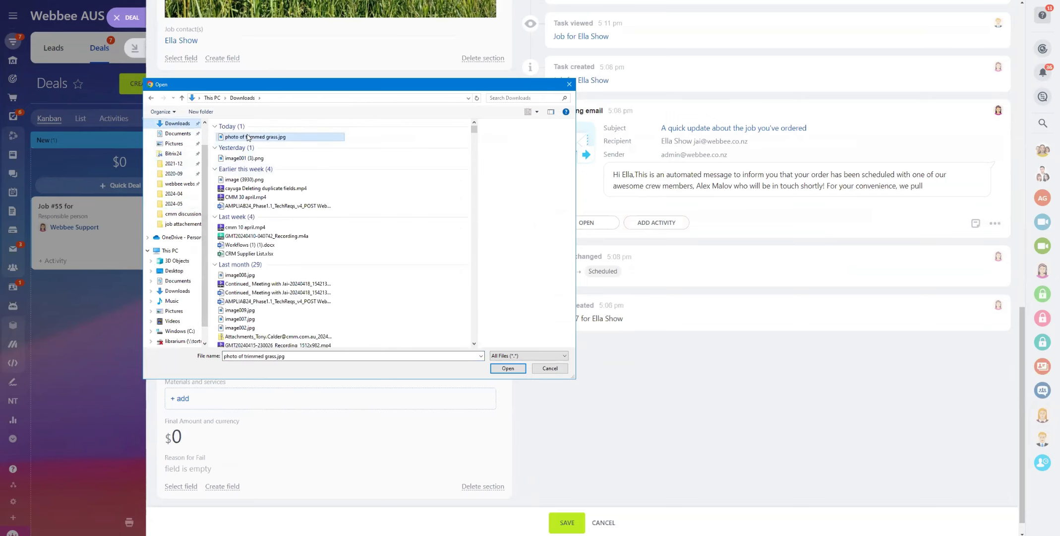
key("Return")
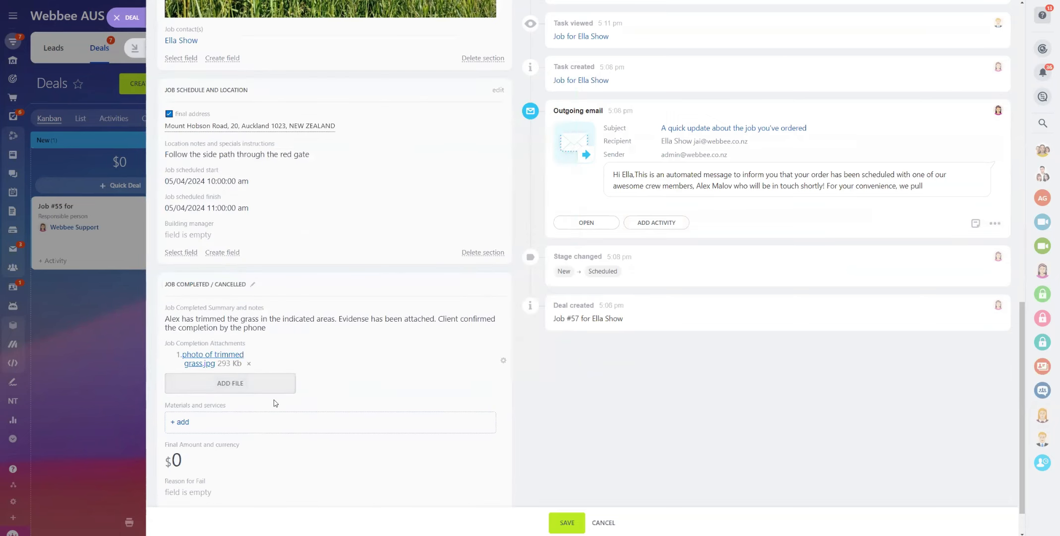
scroll(273, 391, "down", 1)
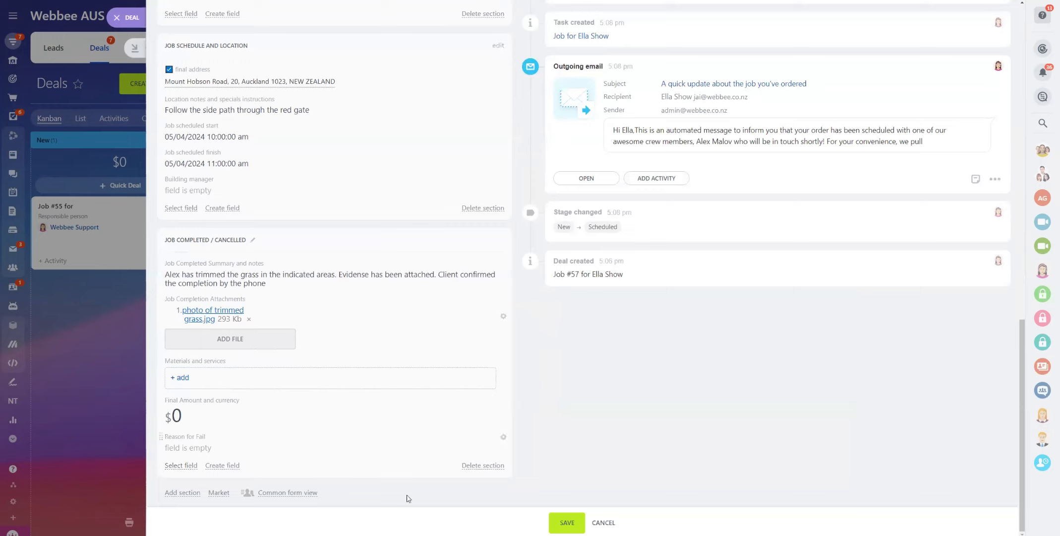
Save the Job #57 deal edits and reopen the deal from the Kanban board
left_click(567, 522)
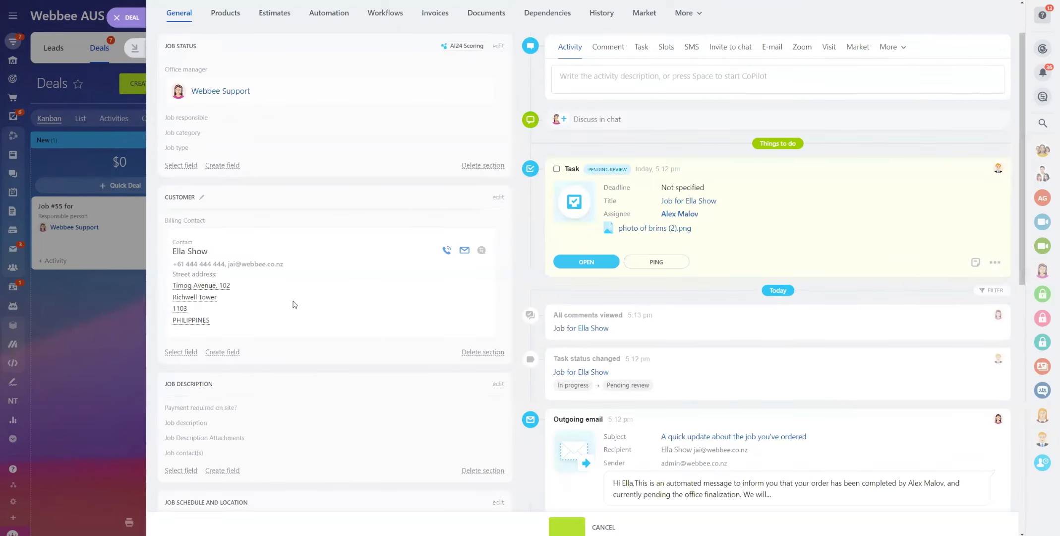
key("Escape")
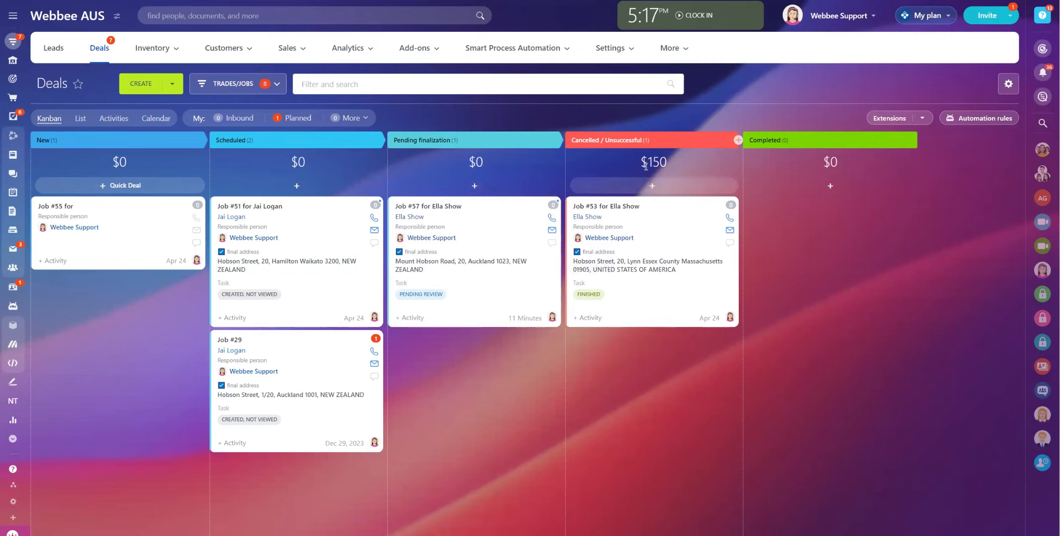
left_click(442, 215)
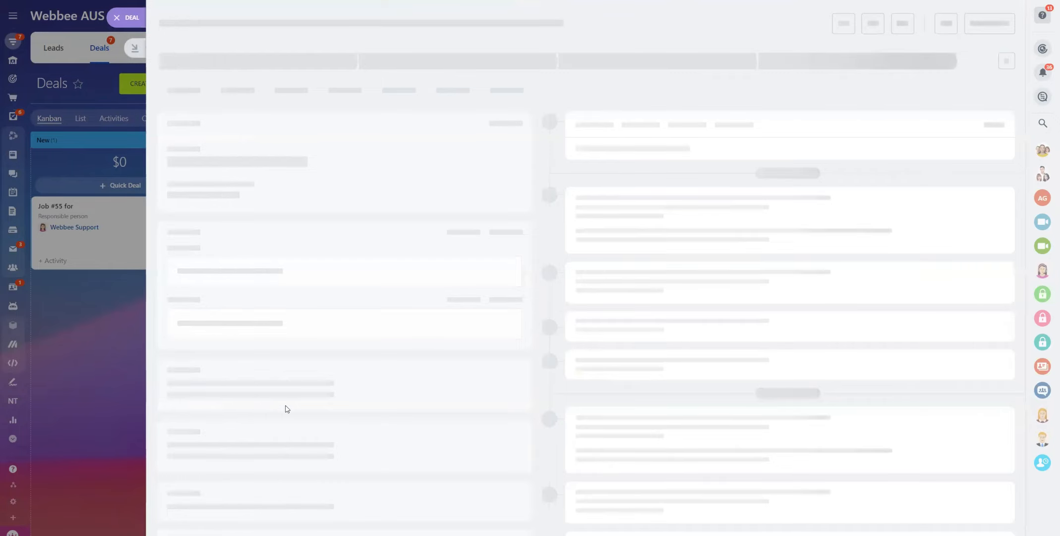
Review the Job Completed section to confirm the notes and trimmed-grass photo are saved
scroll(252, 392, "down", 4)
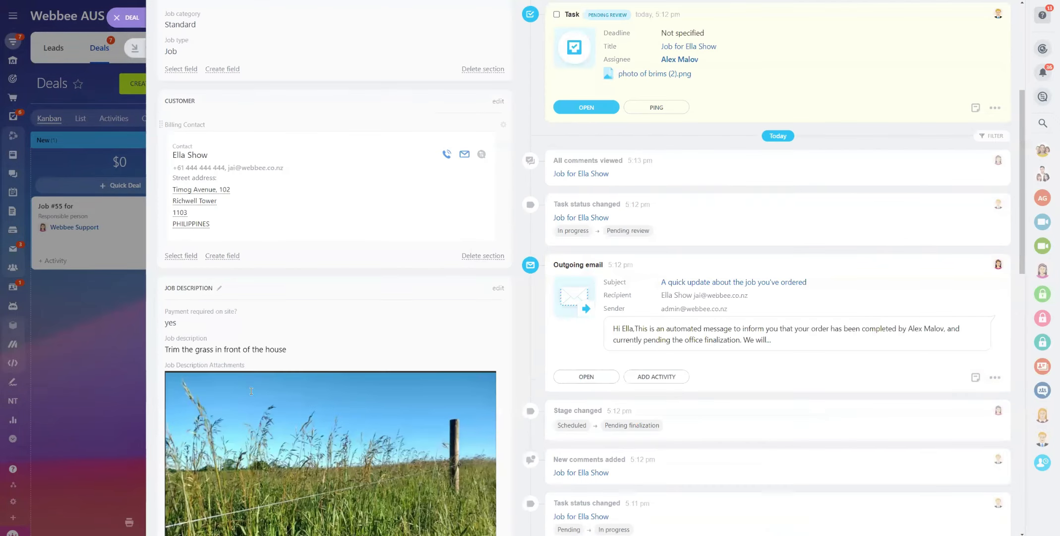
scroll(250, 429, "down", 10)
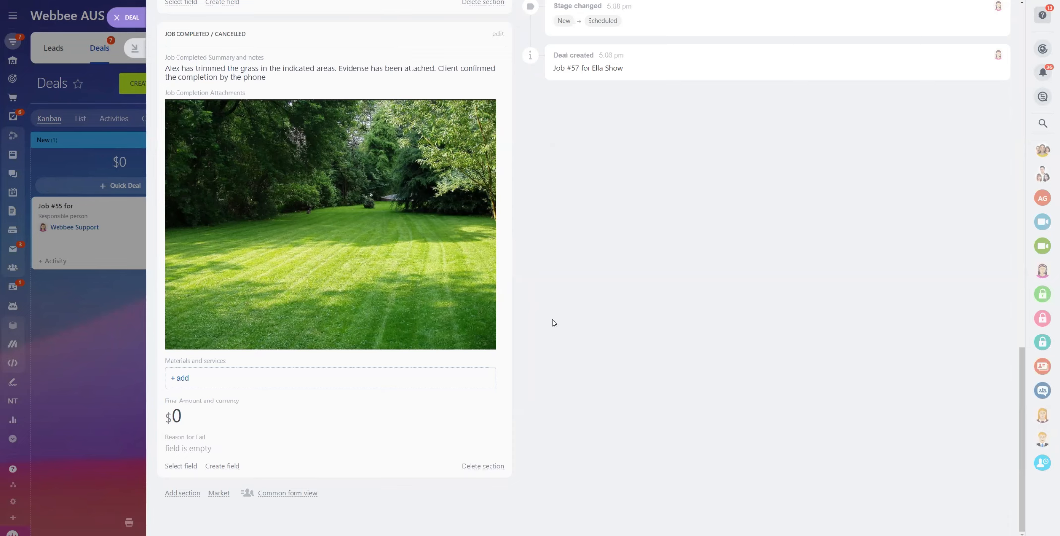
scroll(629, 305, "up", 8)
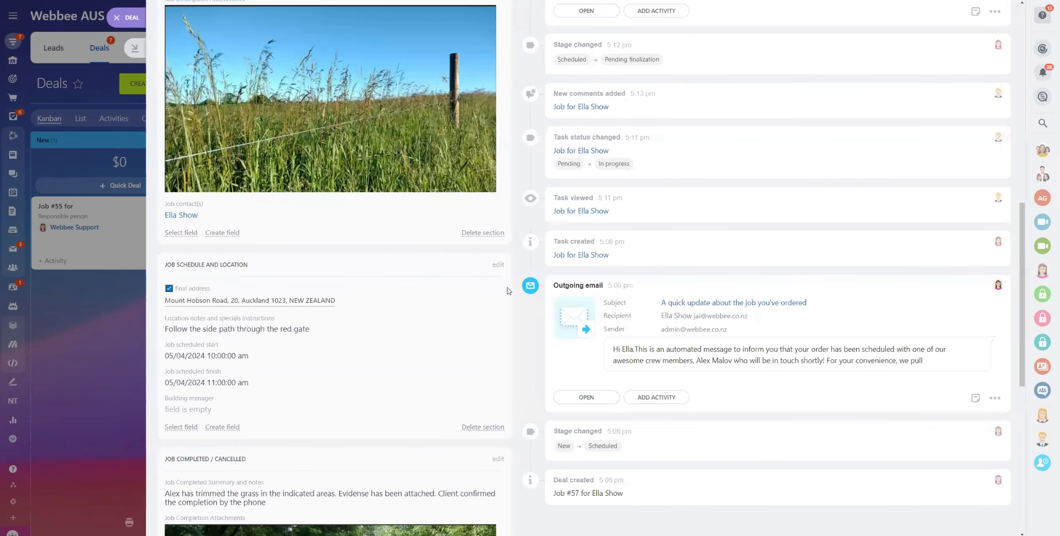
scroll(507, 291, "up", 10)
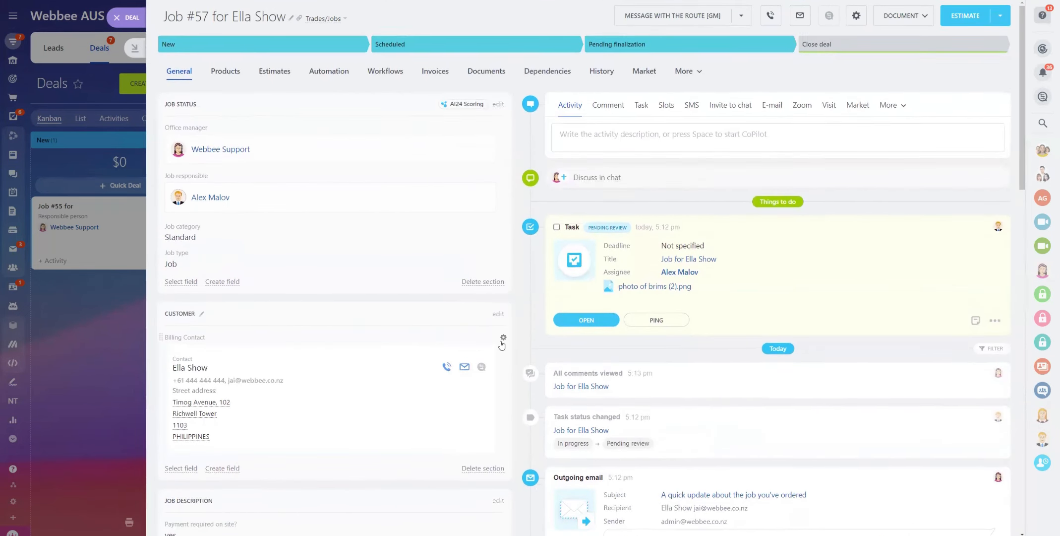
scroll(383, 398, "down", 15)
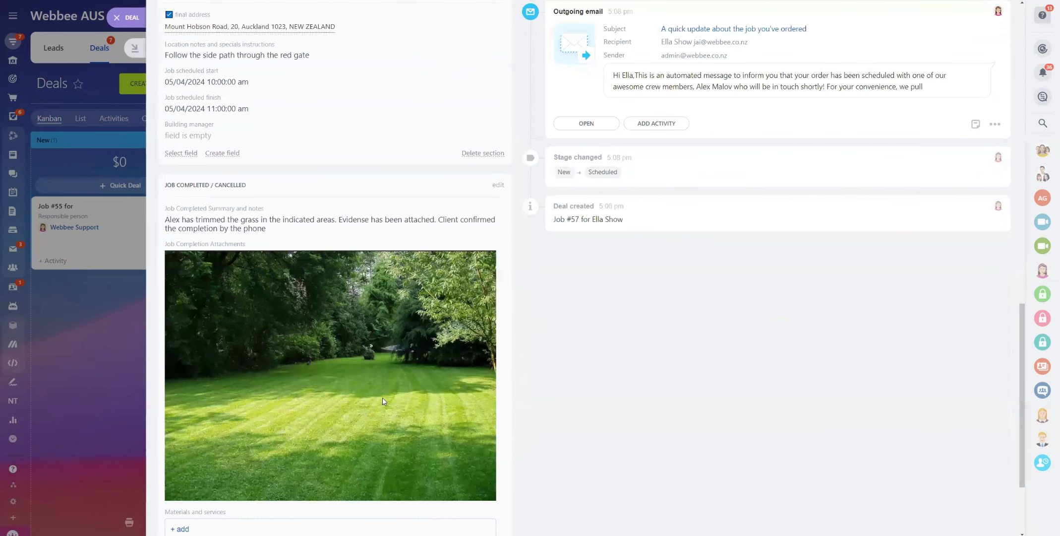
scroll(347, 517, "down", 3)
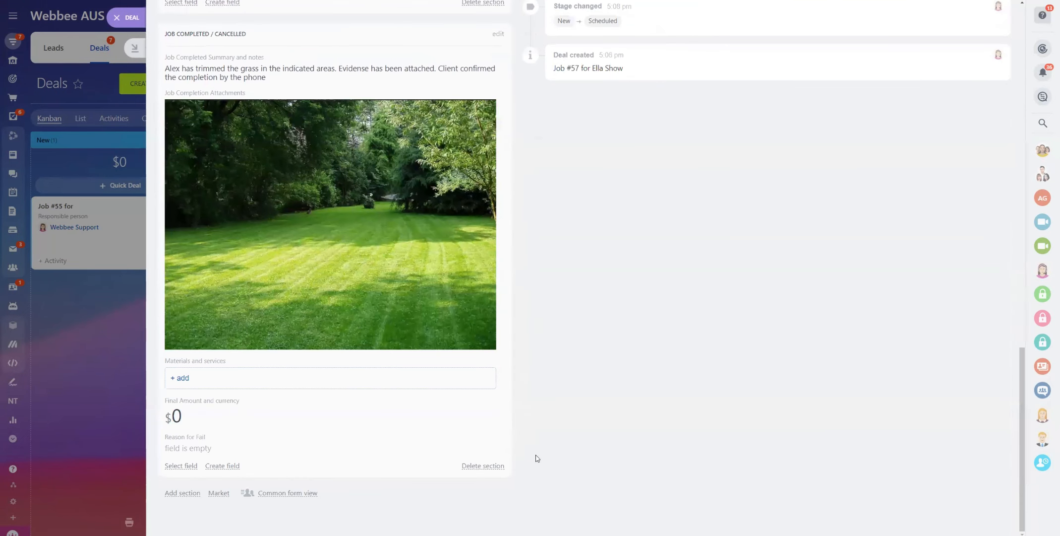
scroll(667, 408, "up", 15)
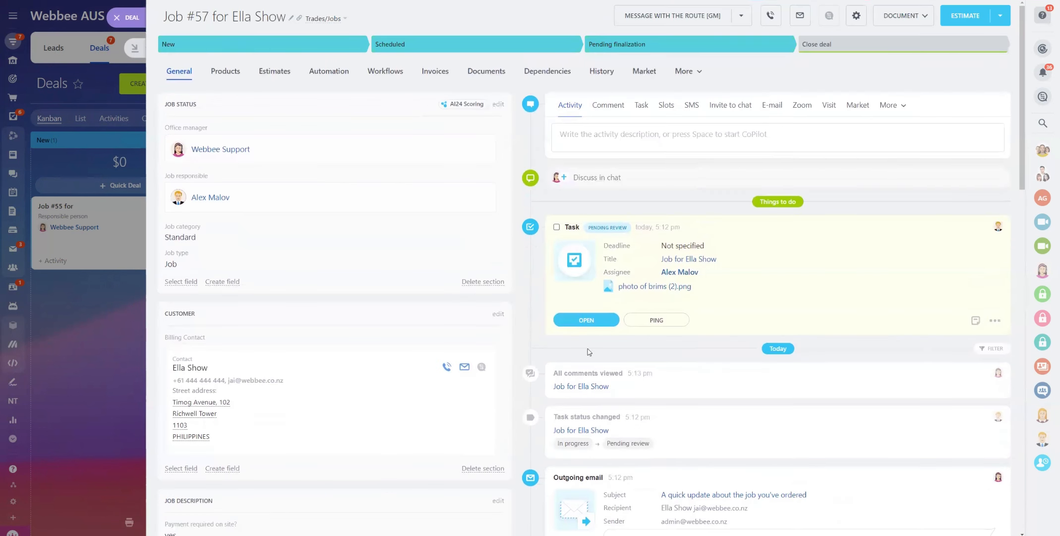
Accept the linked job task #75 as completed and return to the Job #57 deal
left_click(587, 320)
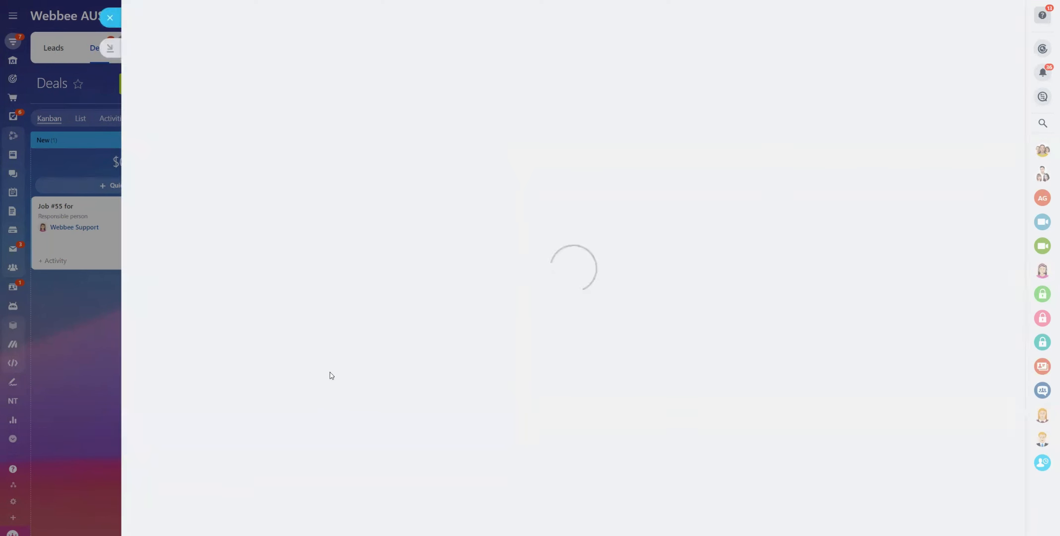
scroll(544, 335, "down", 6)
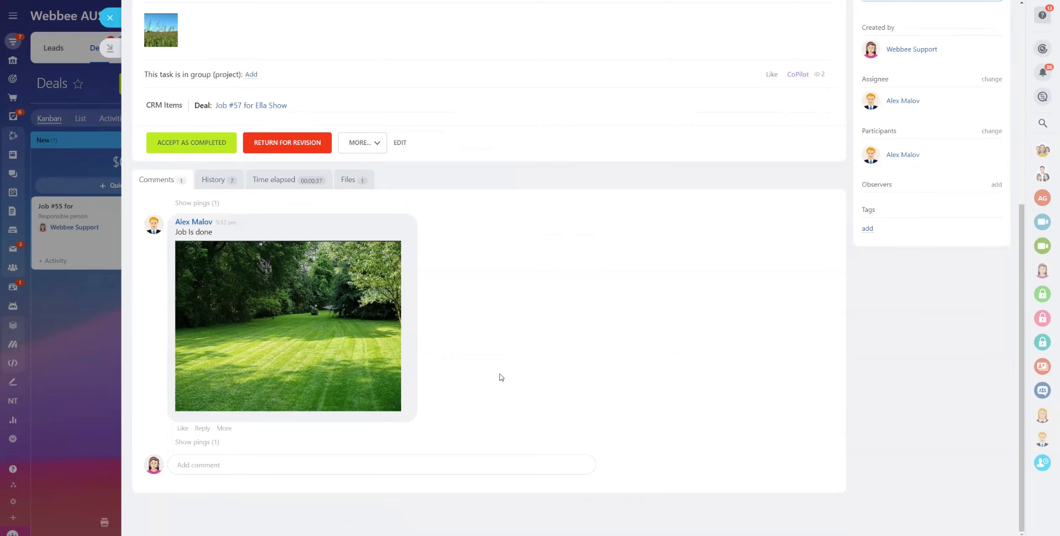
left_click(169, 149)
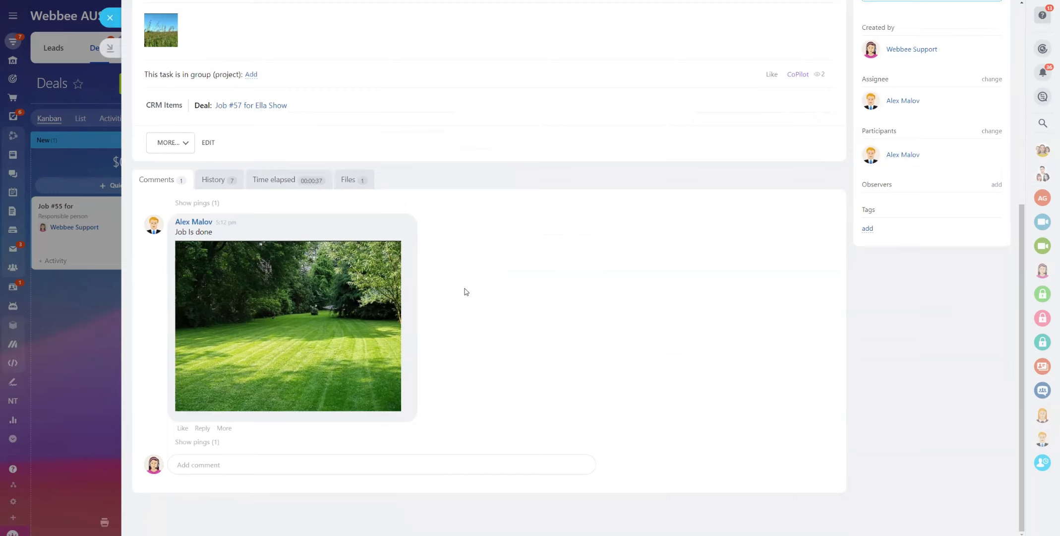
scroll(474, 289, "up", 8)
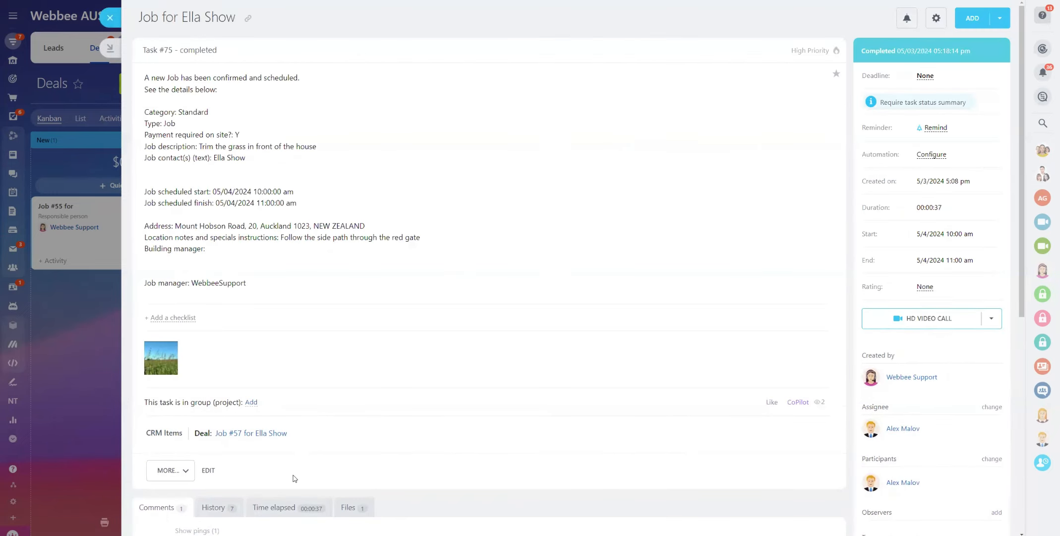
left_click(112, 19)
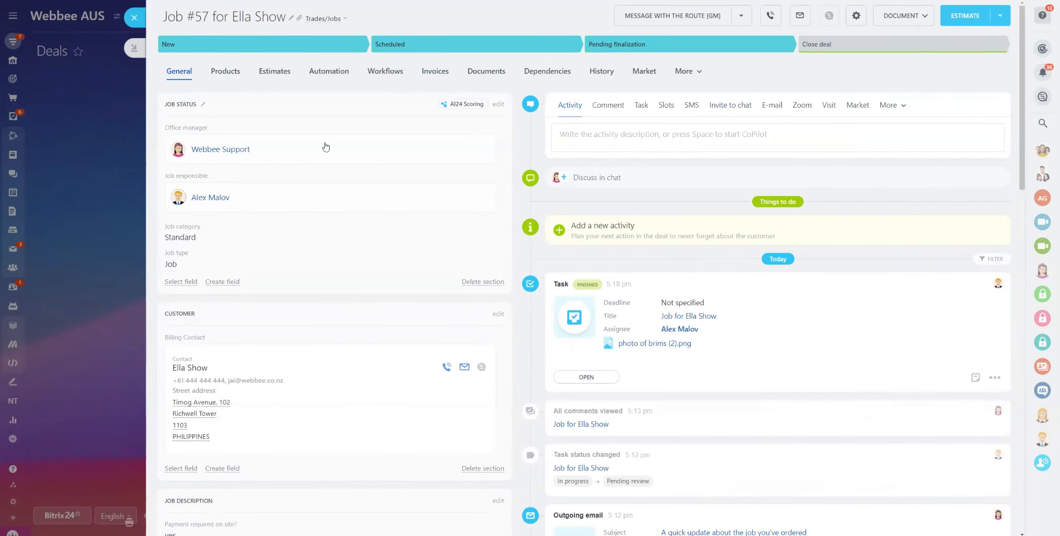
Return to the board, dismiss the CRM reminders prompt, and drag the Job #57 card toward Completed
left_click(134, 18)
left_click(563, 412)
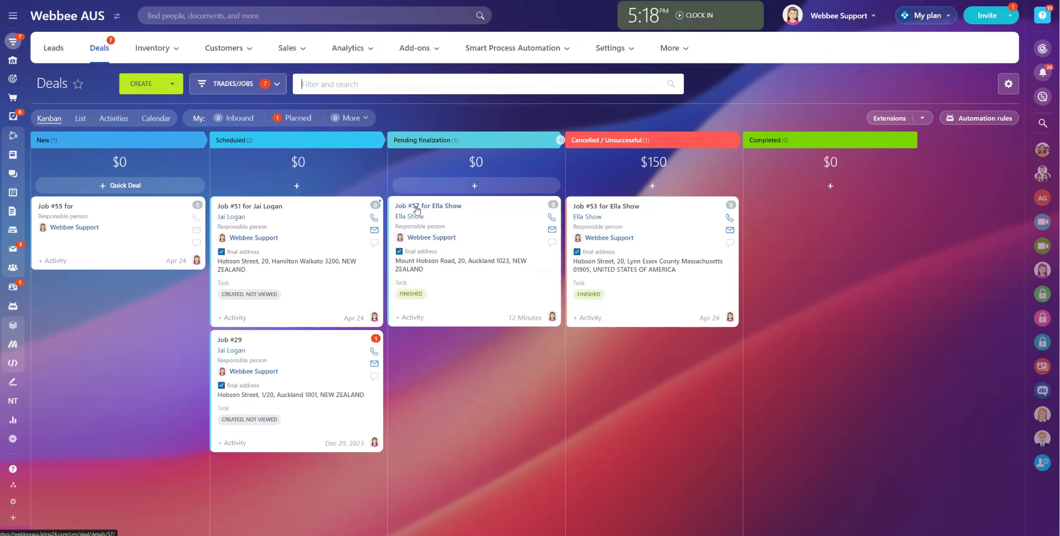
left_click_drag(416, 210, 805, 220)
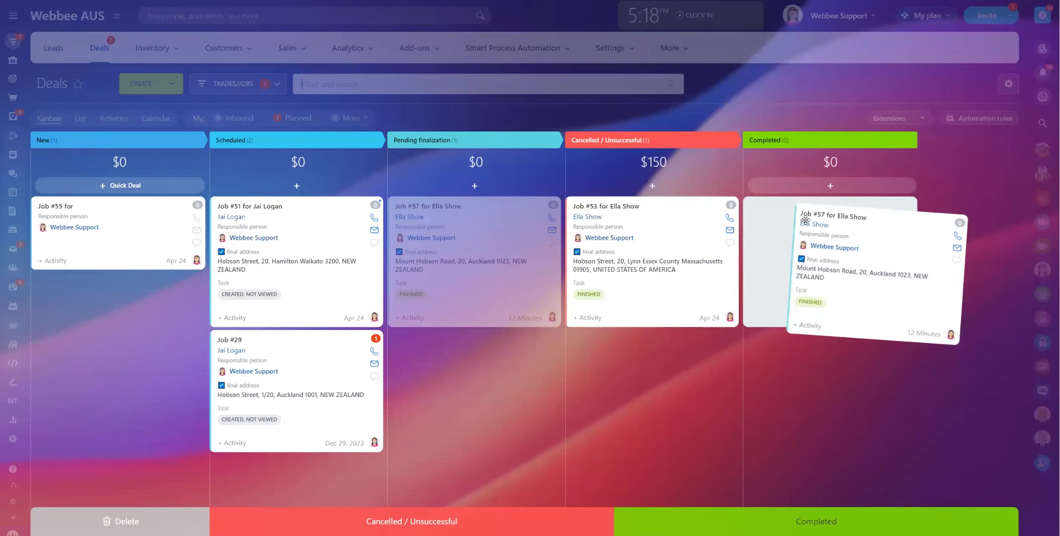
left_click_drag(805, 219, 428, 225)
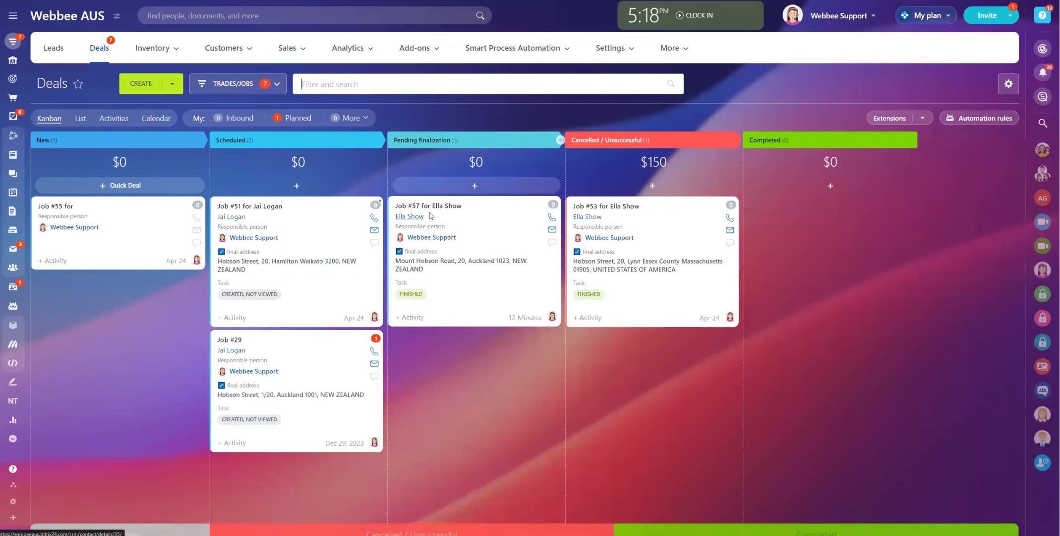
Reopen Job #57 and close the deal with the COMPLETED result
left_click(498, 275)
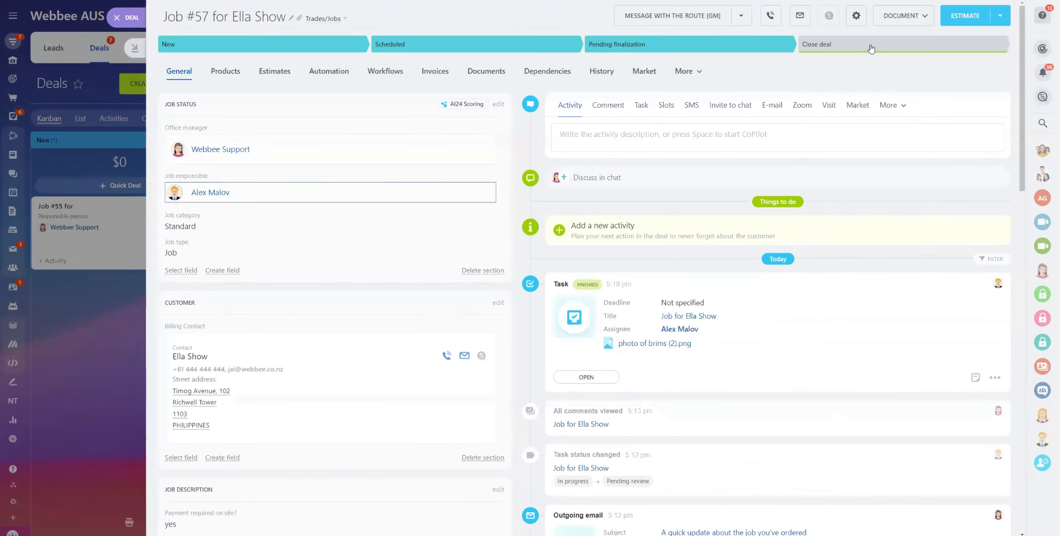
left_click(871, 46)
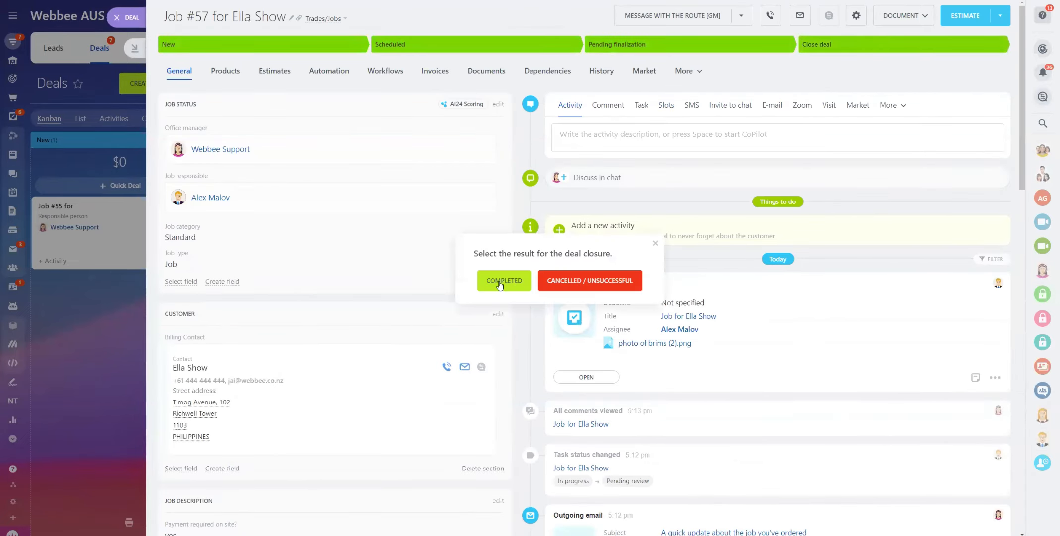
left_click(508, 282)
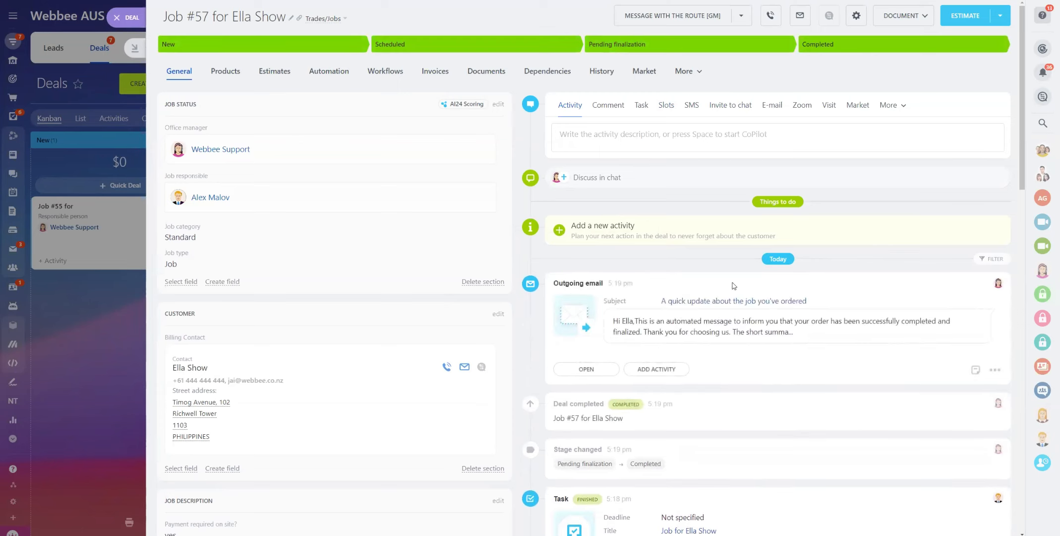
left_click(586, 369)
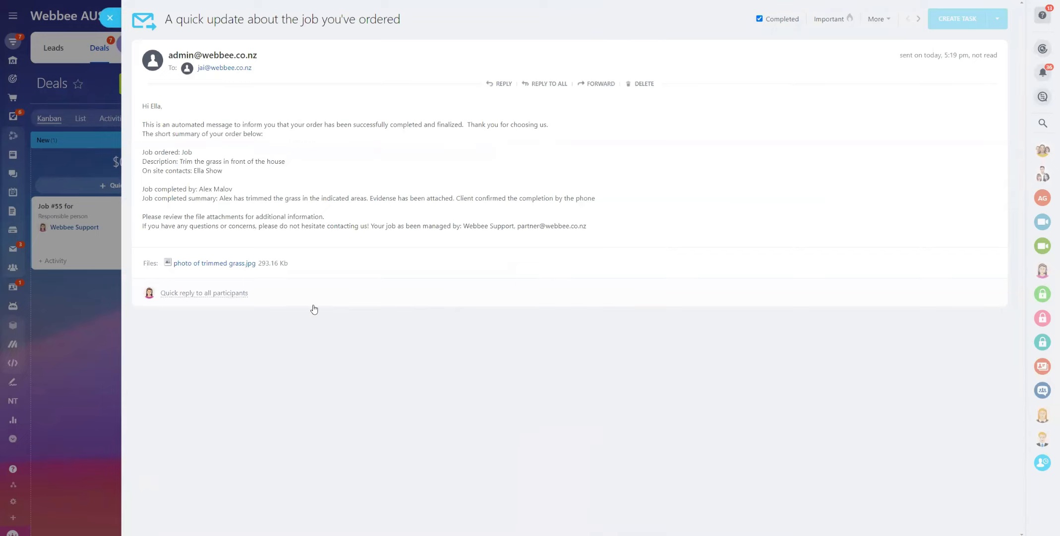
left_click_drag(144, 188, 602, 199)
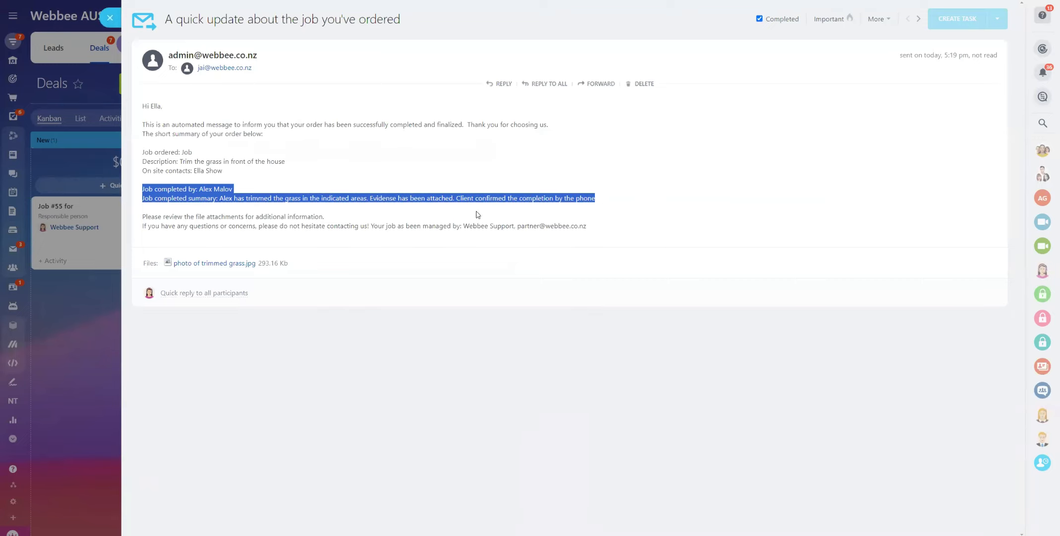
left_click(202, 263)
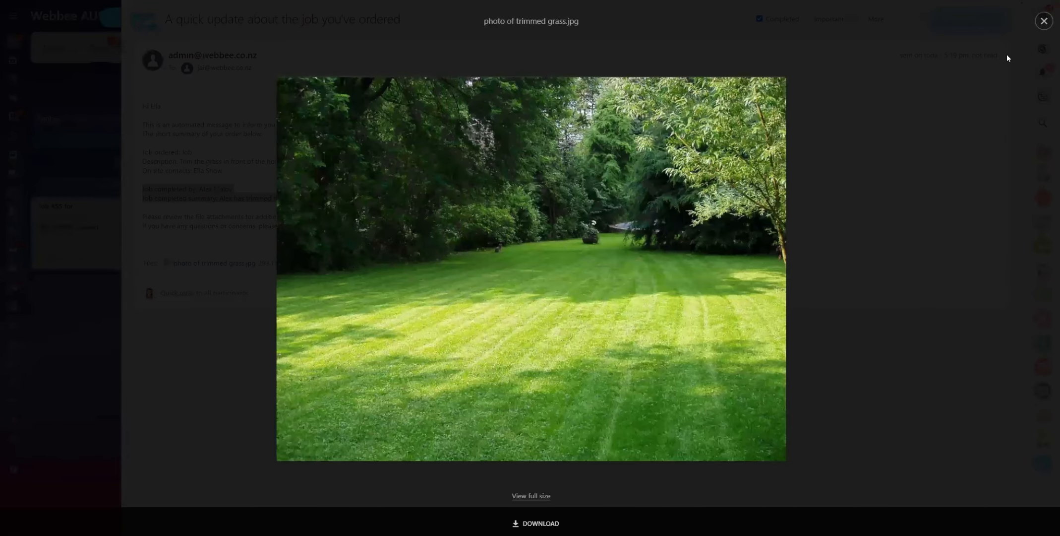
left_click(1044, 21)
left_click(331, 219)
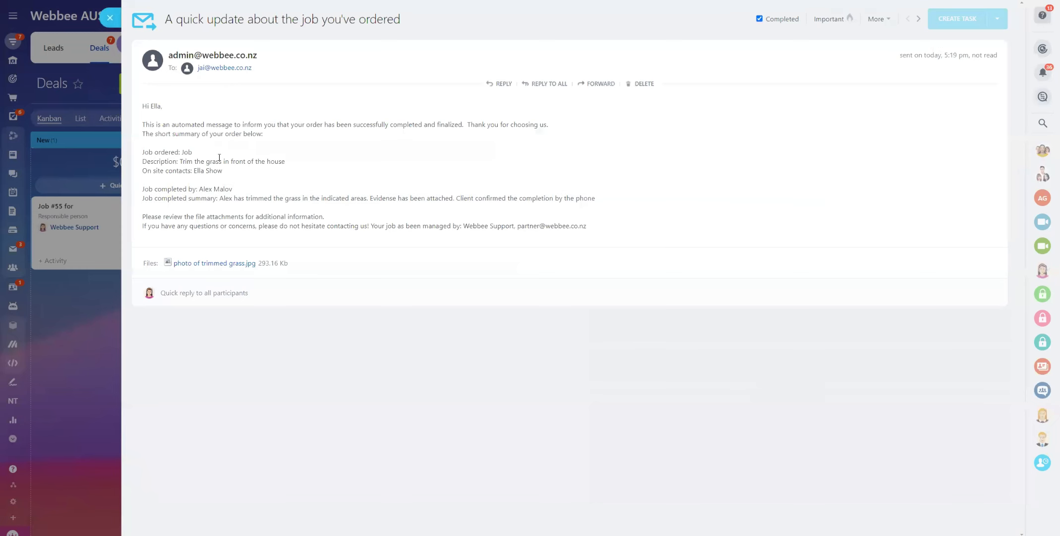
left_click(110, 17)
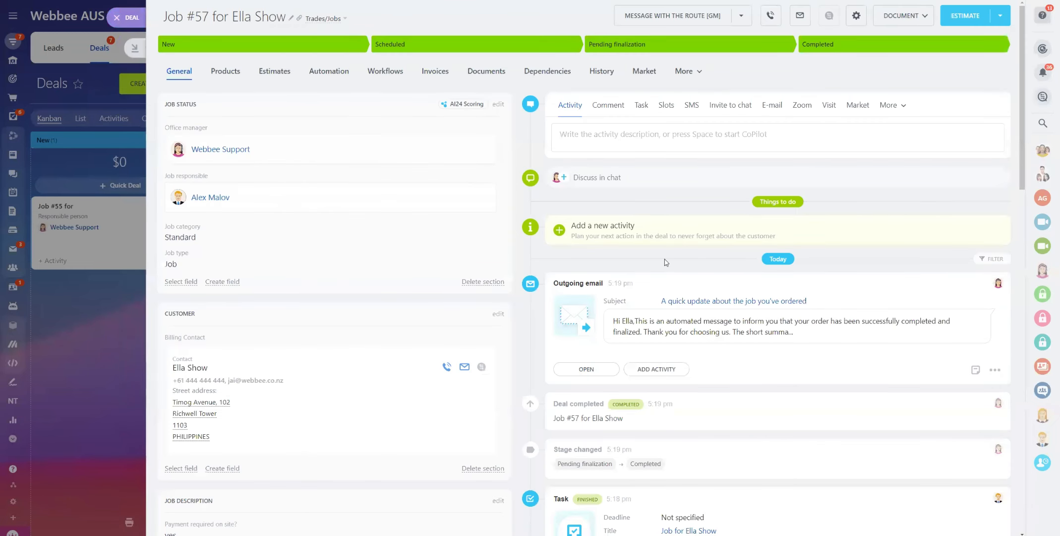